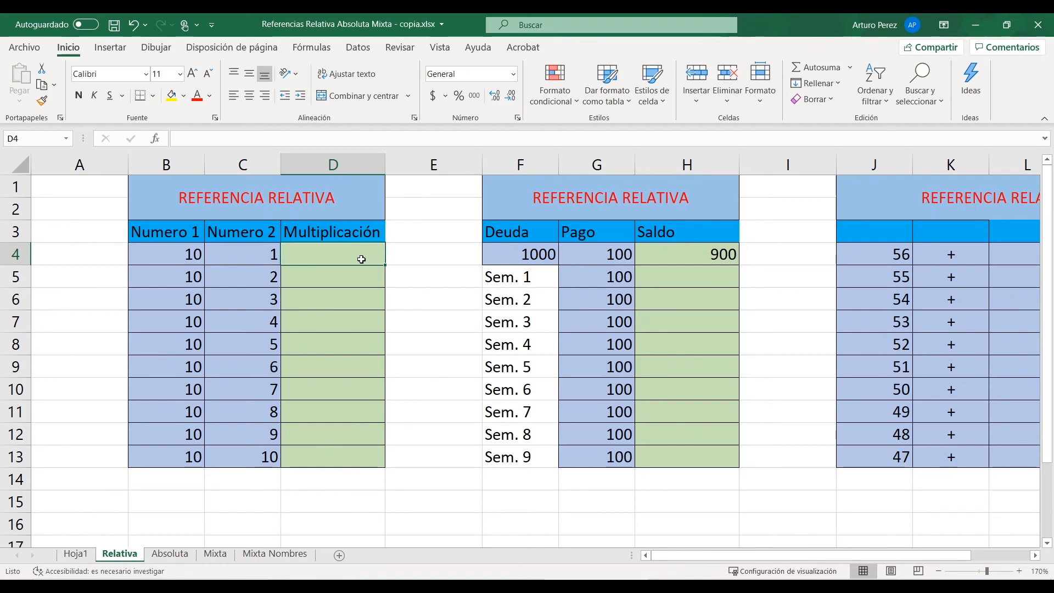
Step: Enter the formula =B4*C4 in cell D4 to multiply Numero 1 by Numero 2
type("=")
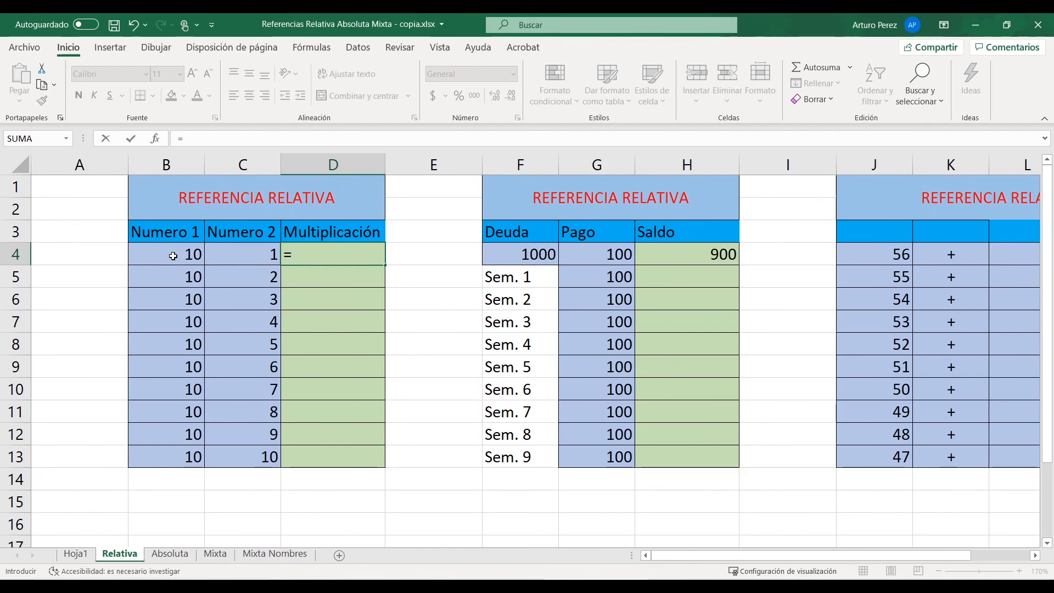
left_click(173, 256)
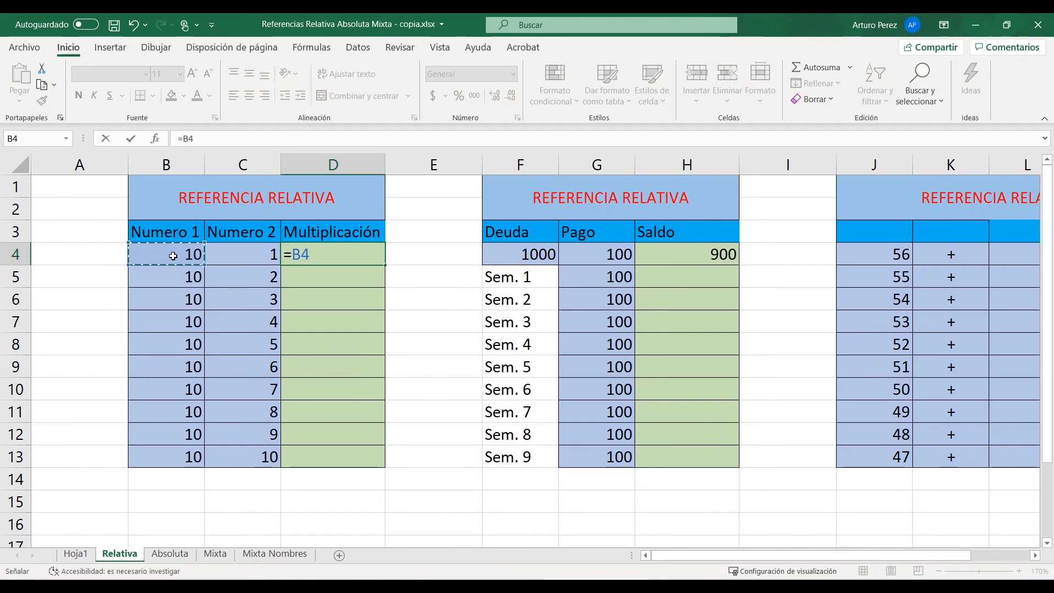
type("*")
left_click(262, 260)
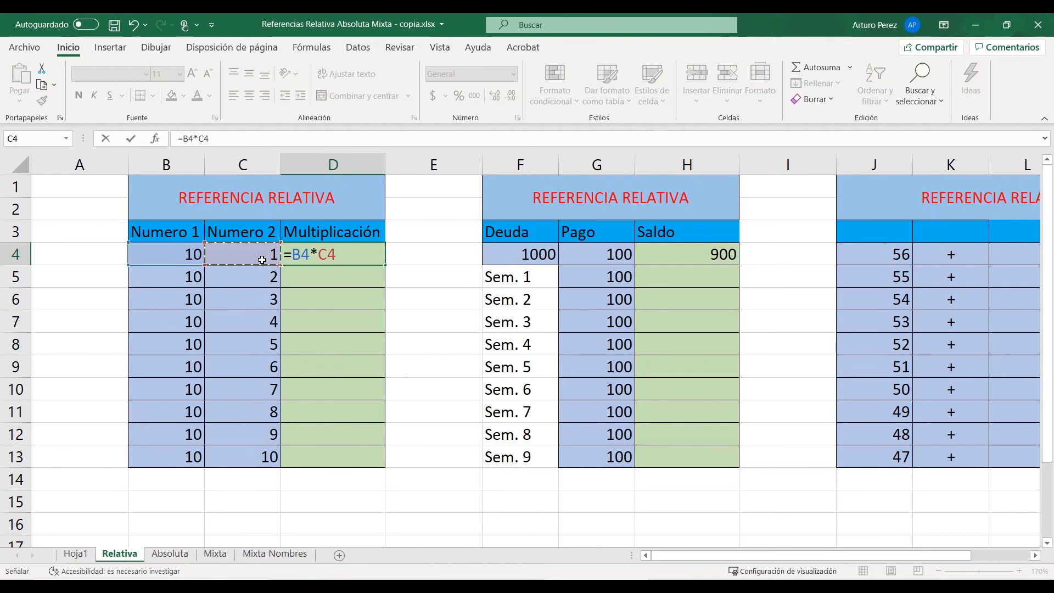
key("Return")
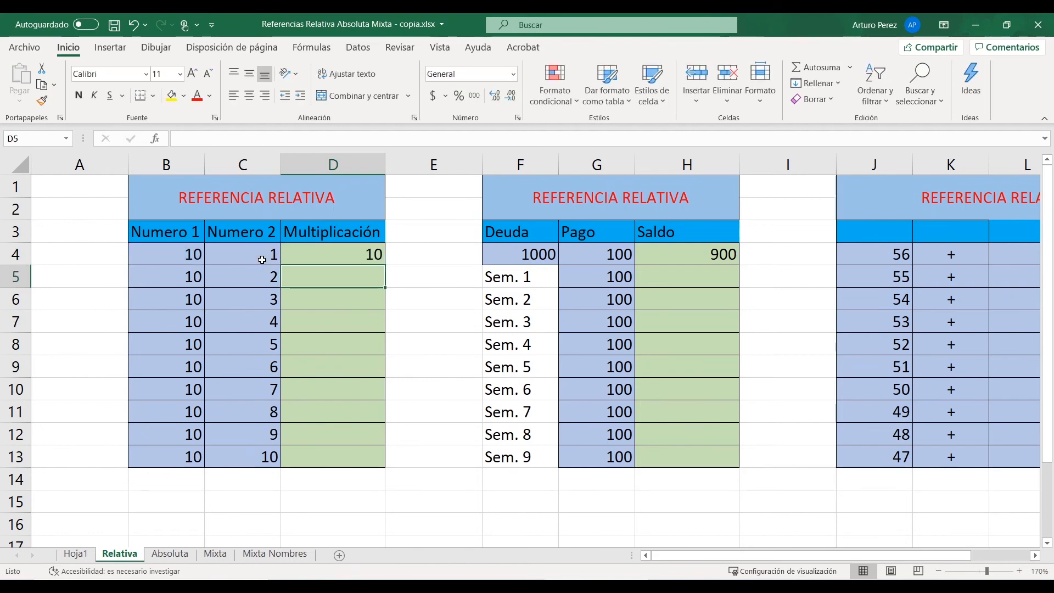
Step: Check the references of the D4 formula and fill it down the Multiplicación column through D13
left_click(316, 259)
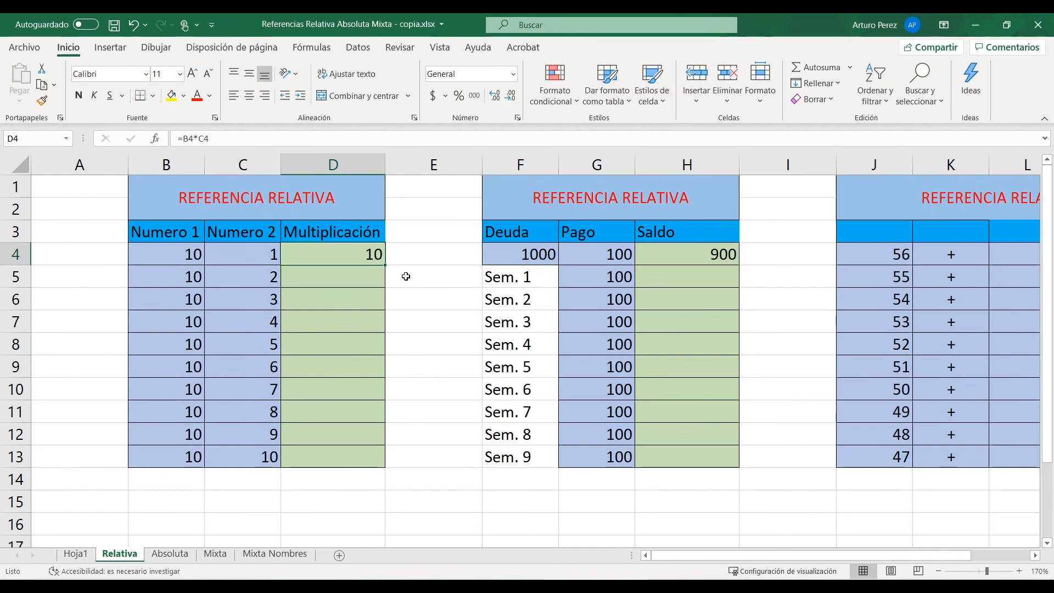
double_click(351, 261)
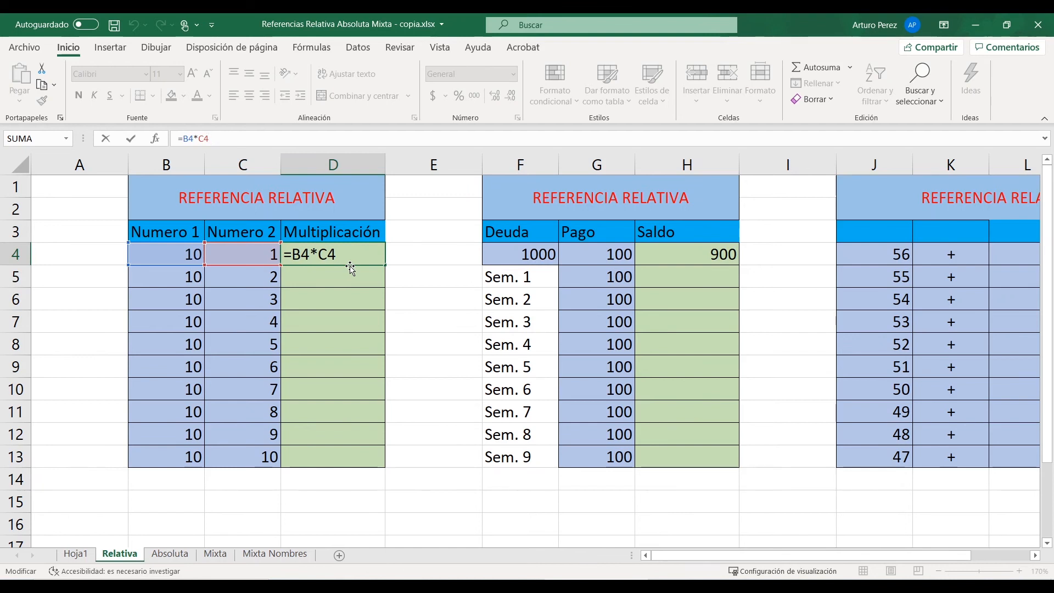
key("Return")
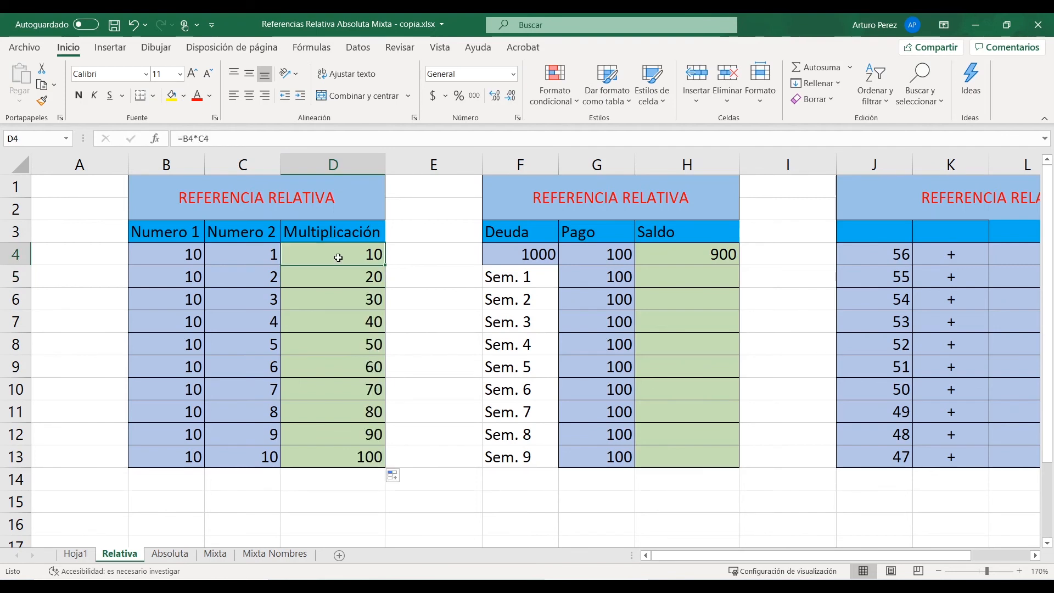
Step: Inspect the relative references in the Multiplicación formulas of cells D4, D5 and D13
left_click(291, 143)
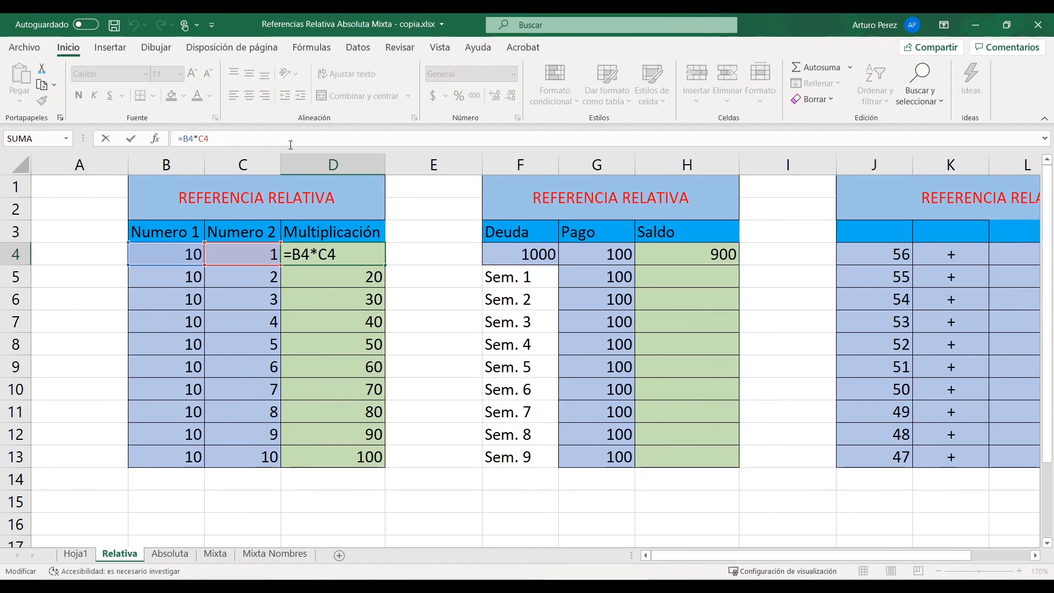
key("Return")
left_click(334, 139)
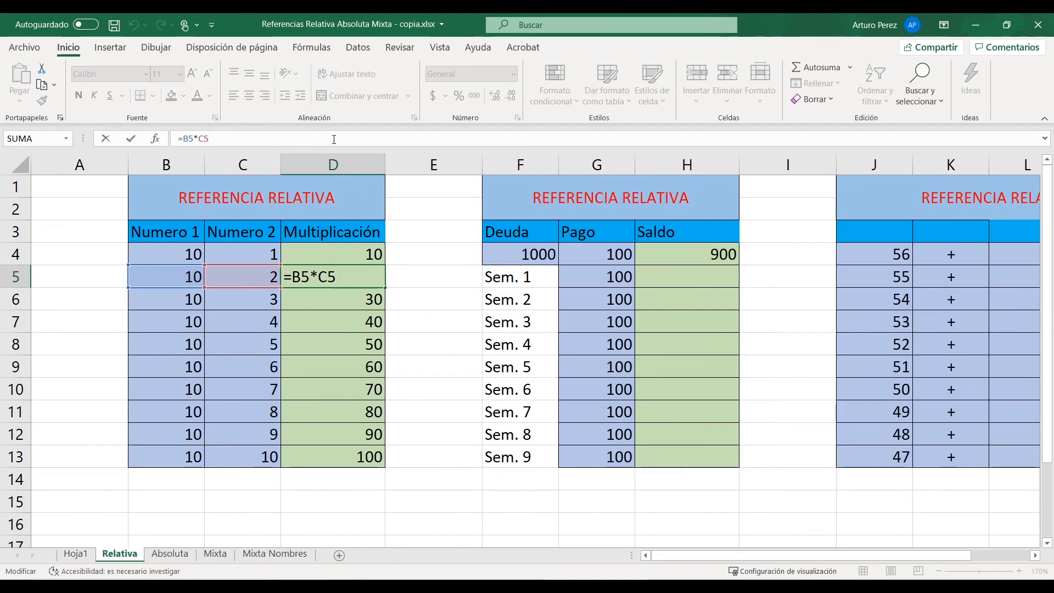
key("Return")
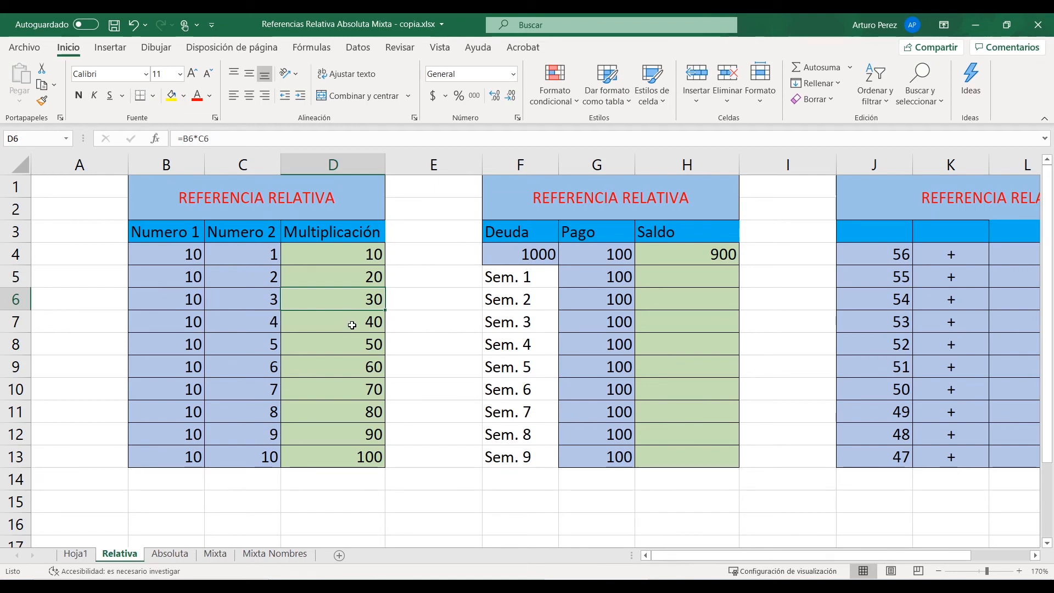
left_click(347, 450)
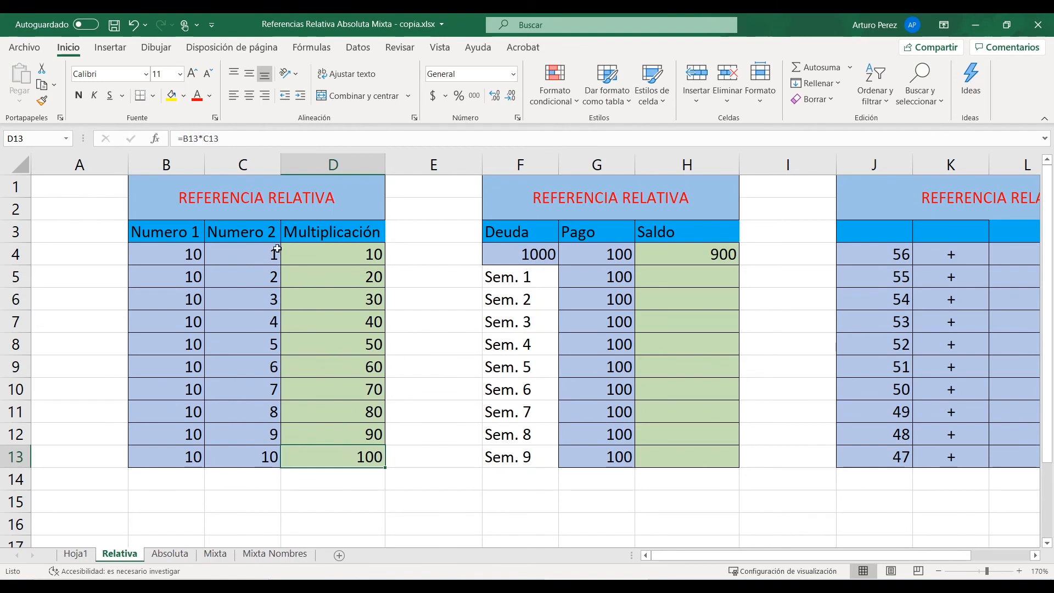
left_click(250, 136)
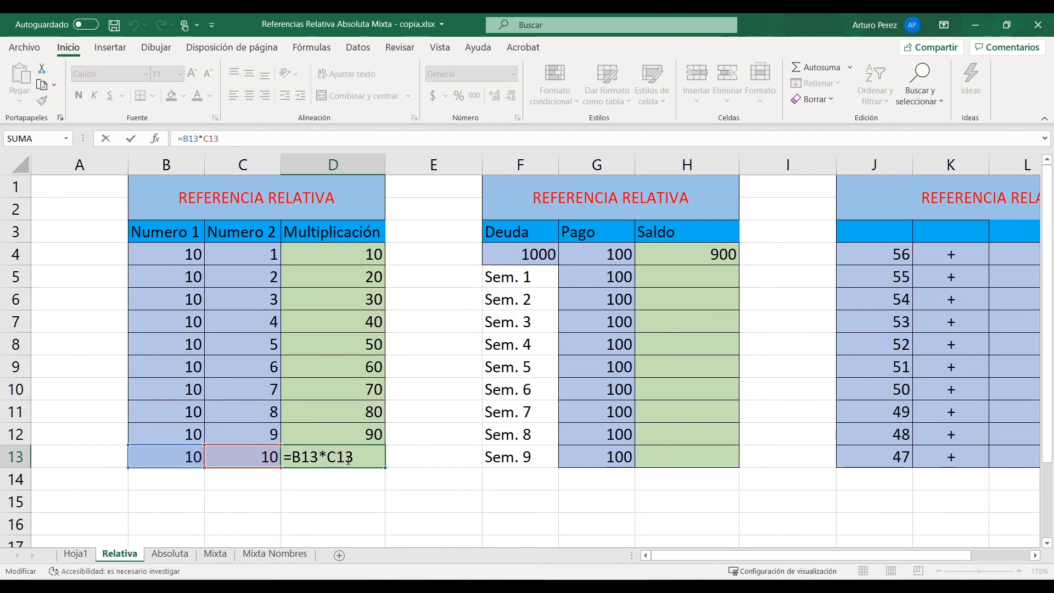
key("Return")
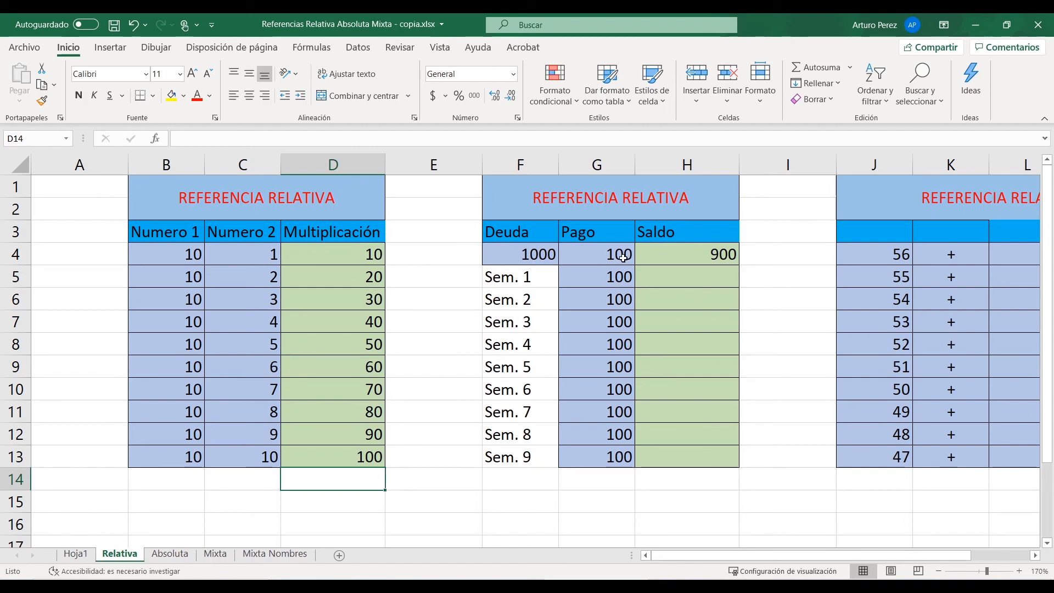
Step: Enter the formula =H4-G5 in cell H5 to subtract the Sem. 1 payment from the previous balance
left_click(702, 280)
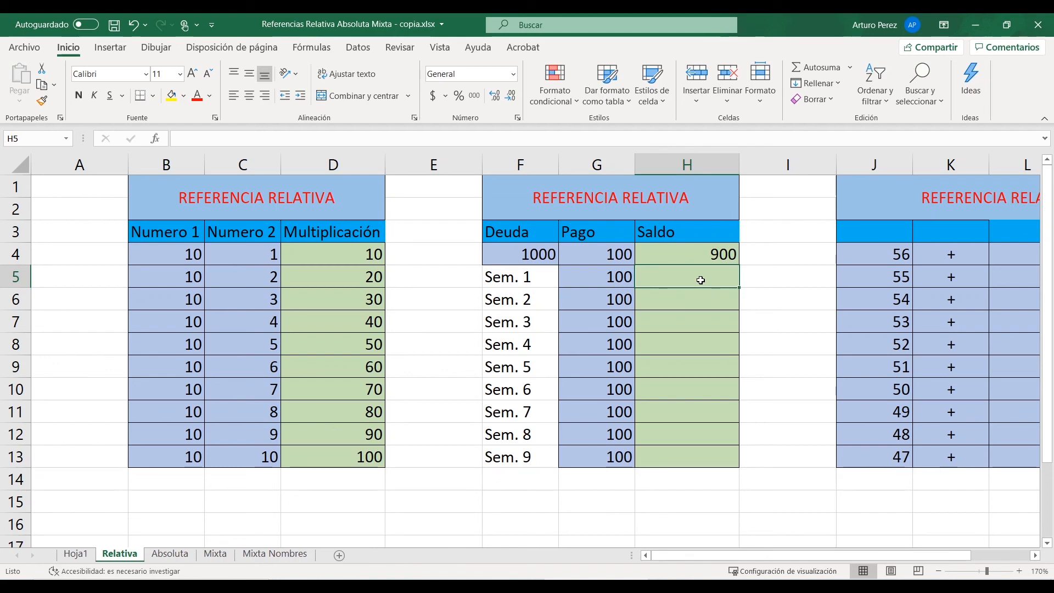
type("=")
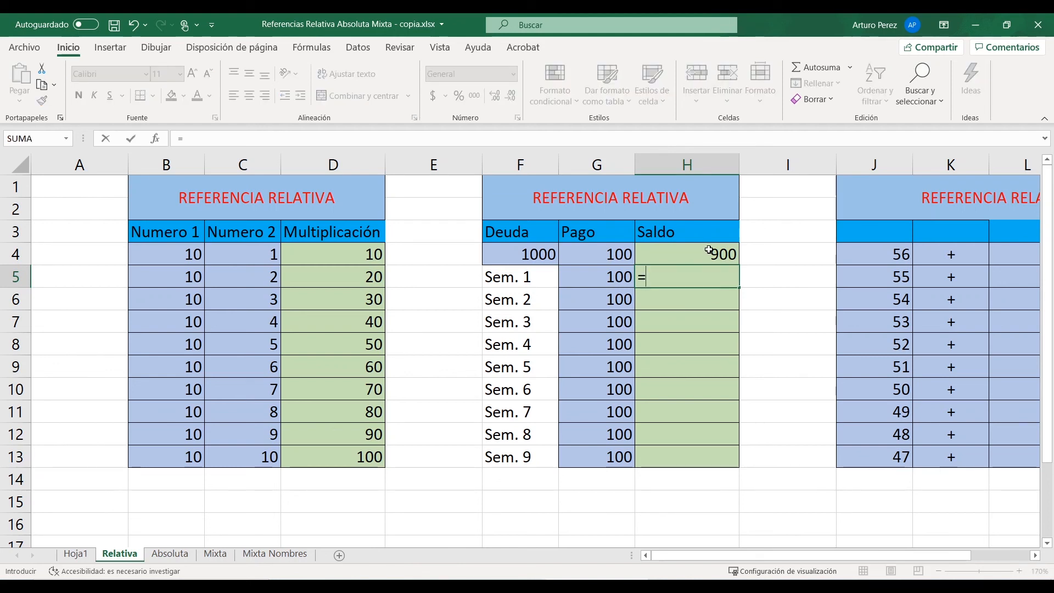
left_click(709, 250)
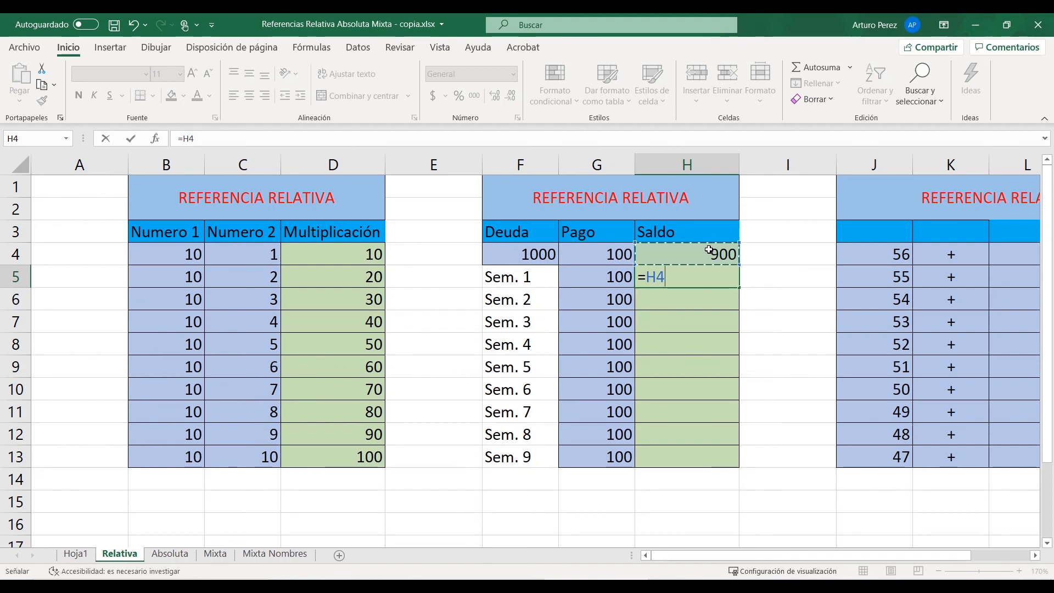
type("-")
left_click(605, 281)
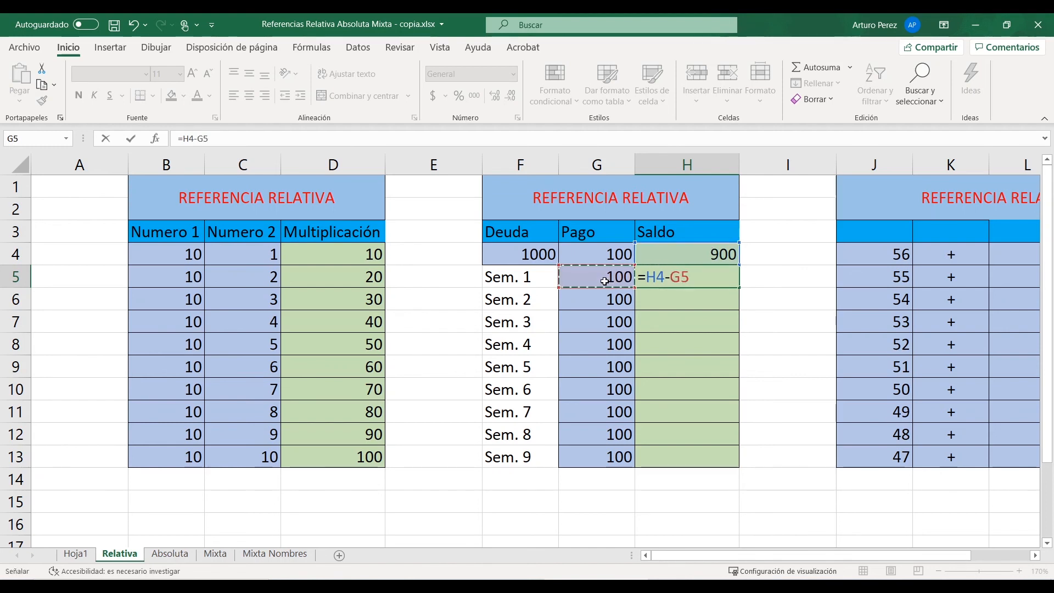
key("Return")
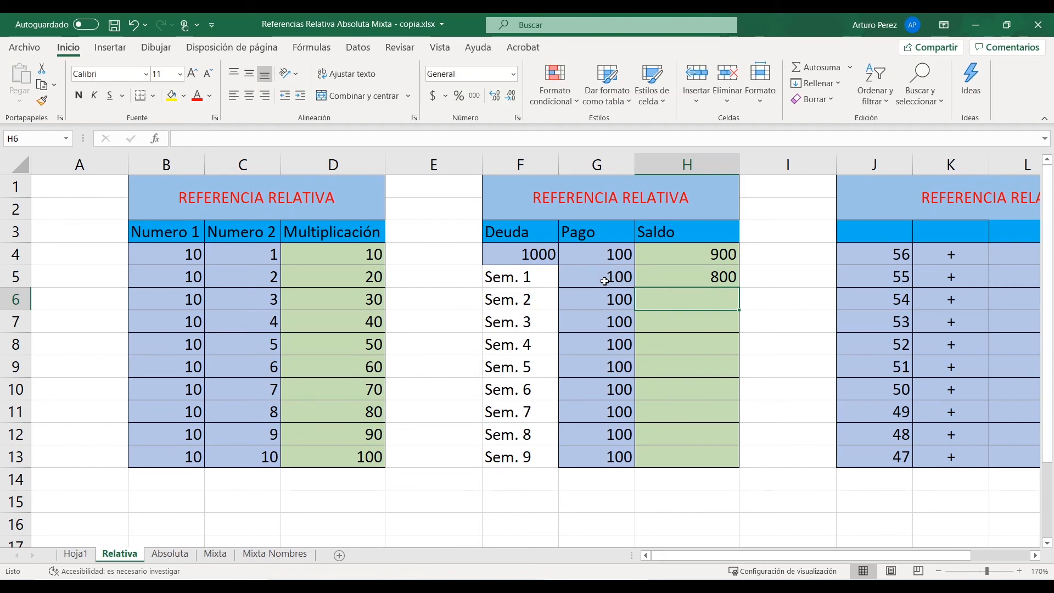
Step: Check the references of the H5 formula and fill it down the Saldo column through H13
left_click(666, 280)
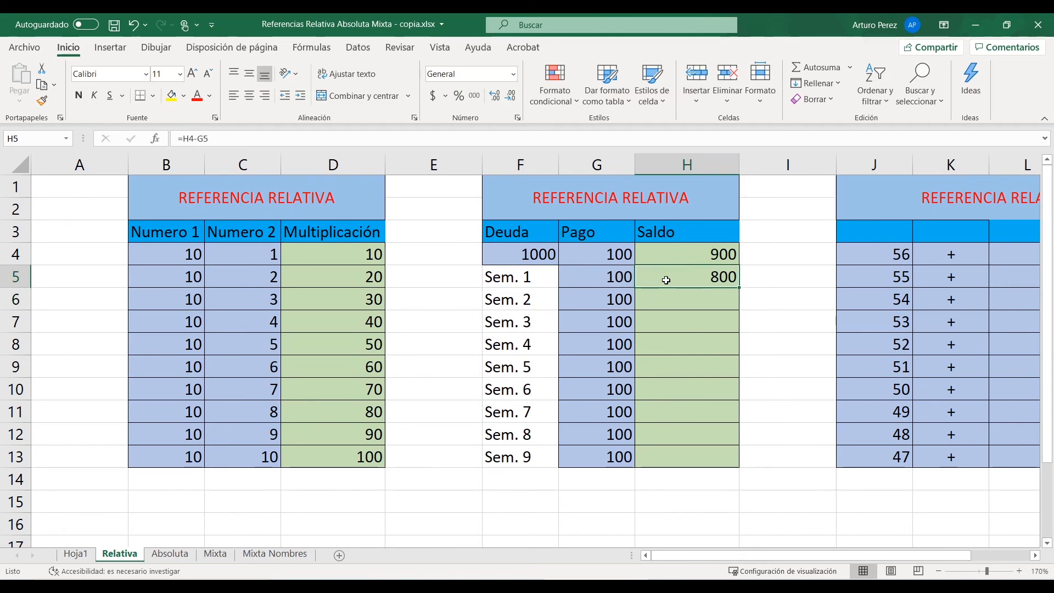
left_click(276, 138)
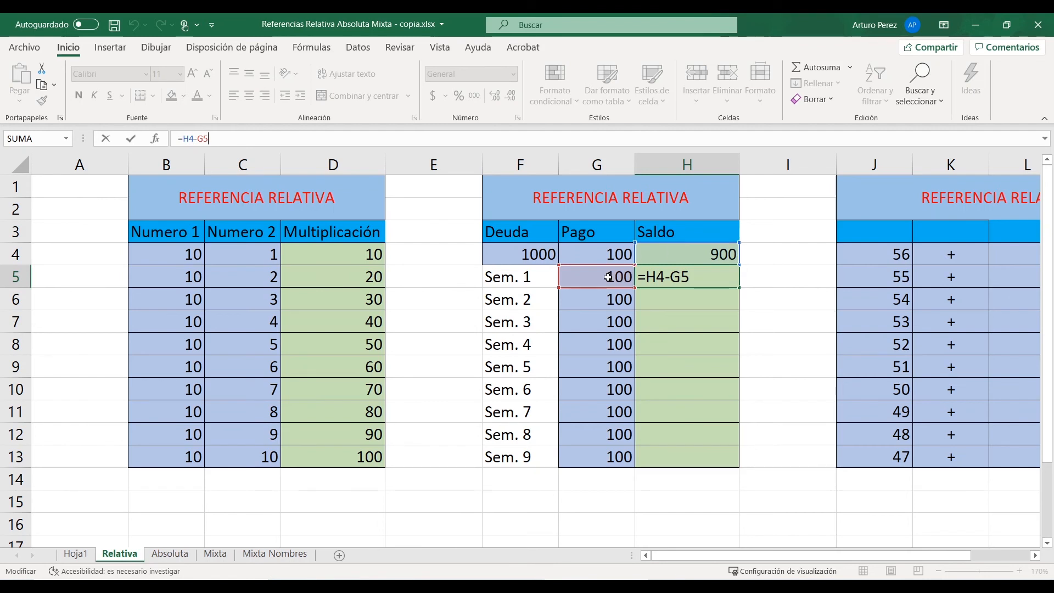
key("Return")
left_click(672, 281)
key("ctrl+c")
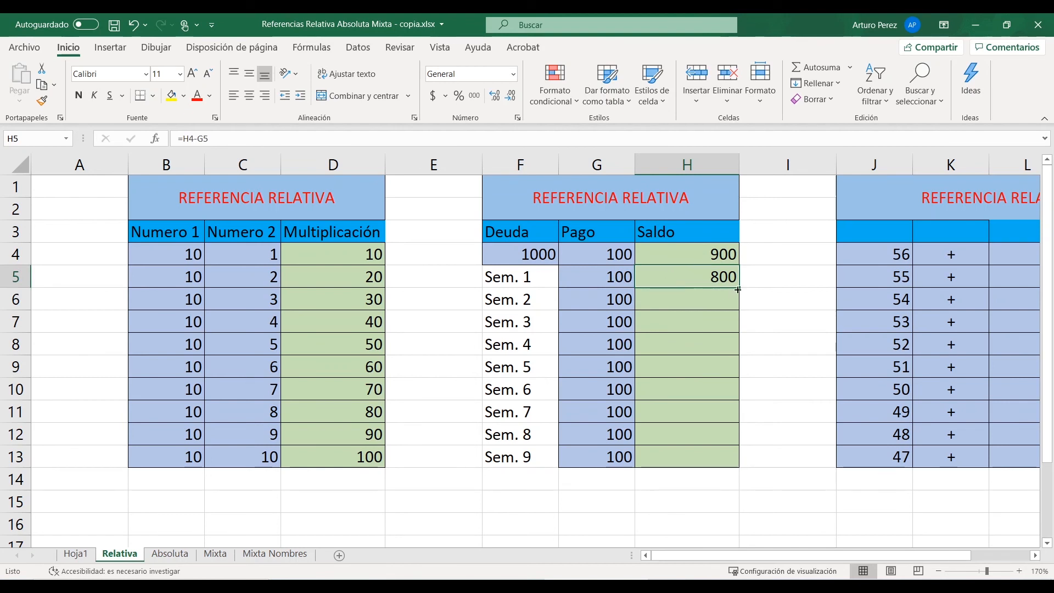
left_click_drag(738, 289, 724, 464)
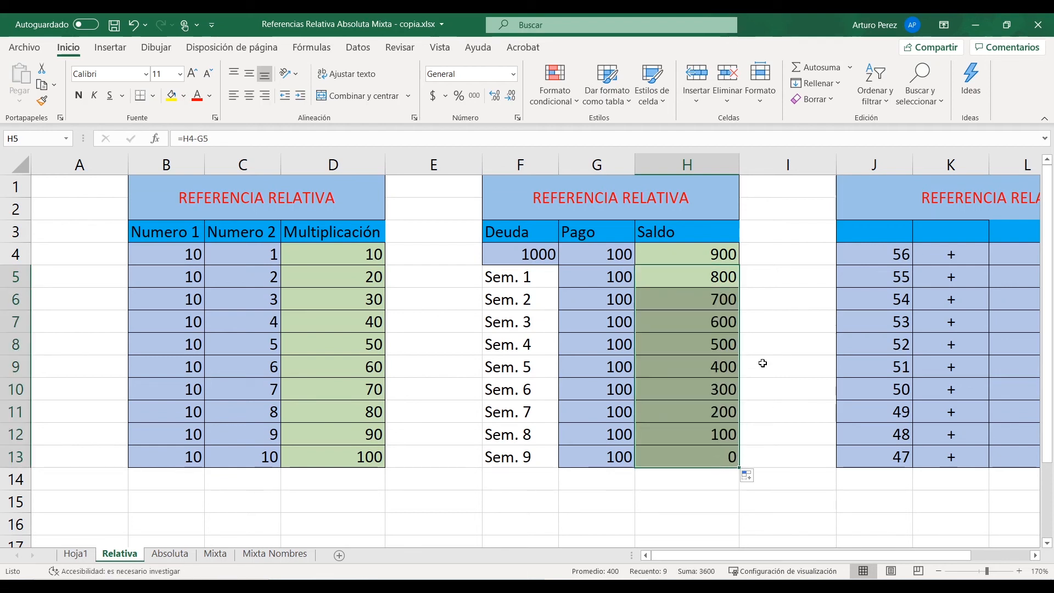
Step: Inspect the relative references in the Saldo formulas of cells H8, H11, H12 and H13
left_click(699, 344)
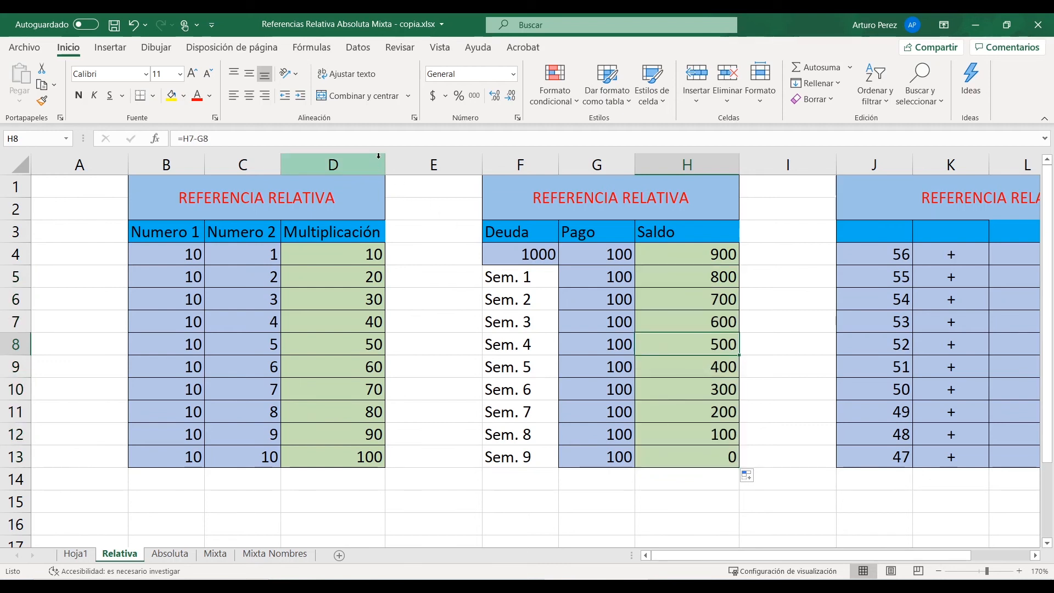
left_click(383, 137)
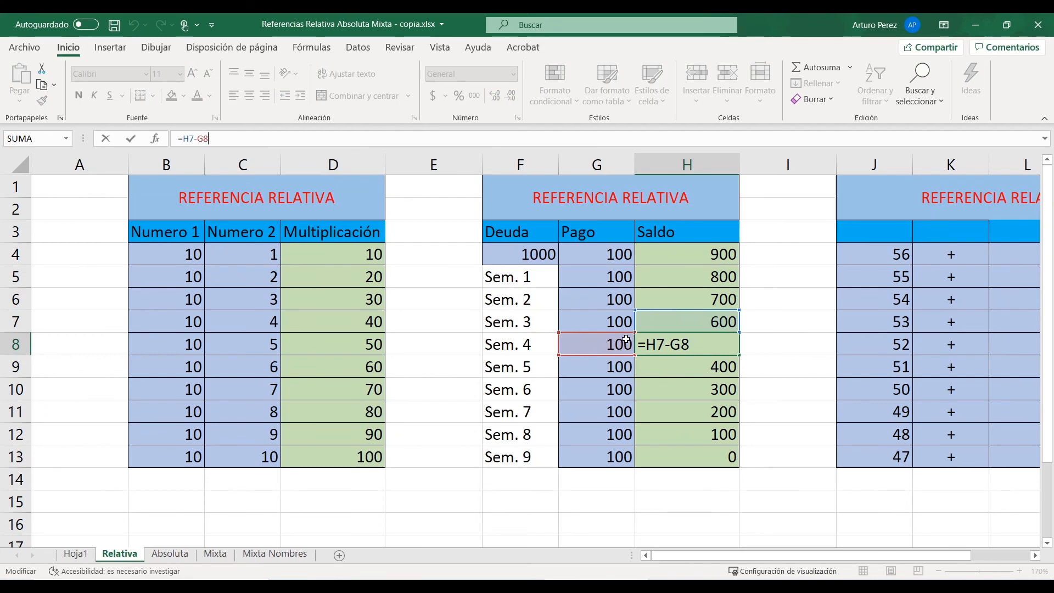
key("Return")
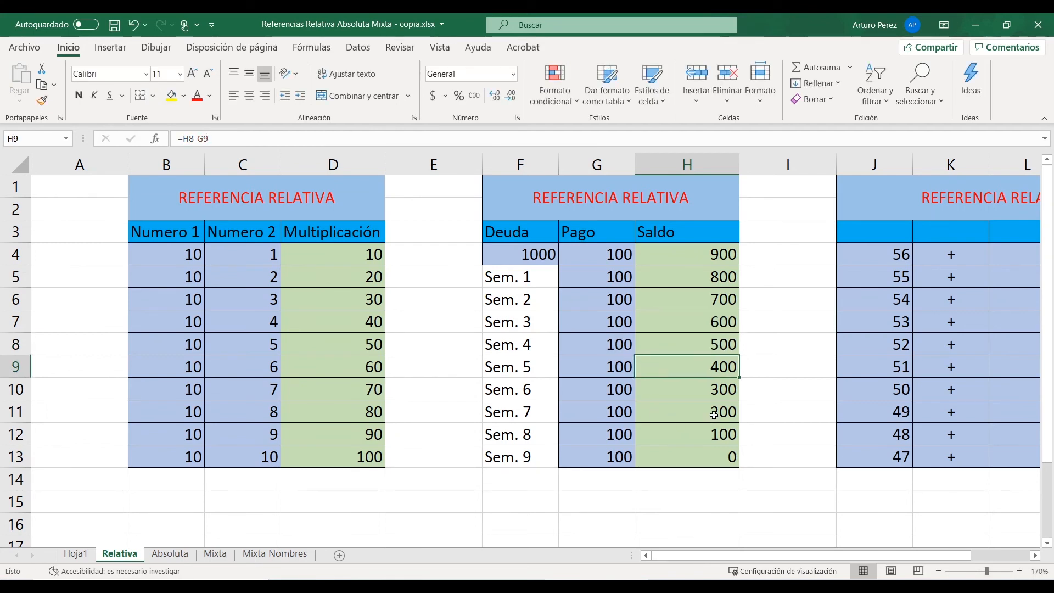
left_click(713, 415)
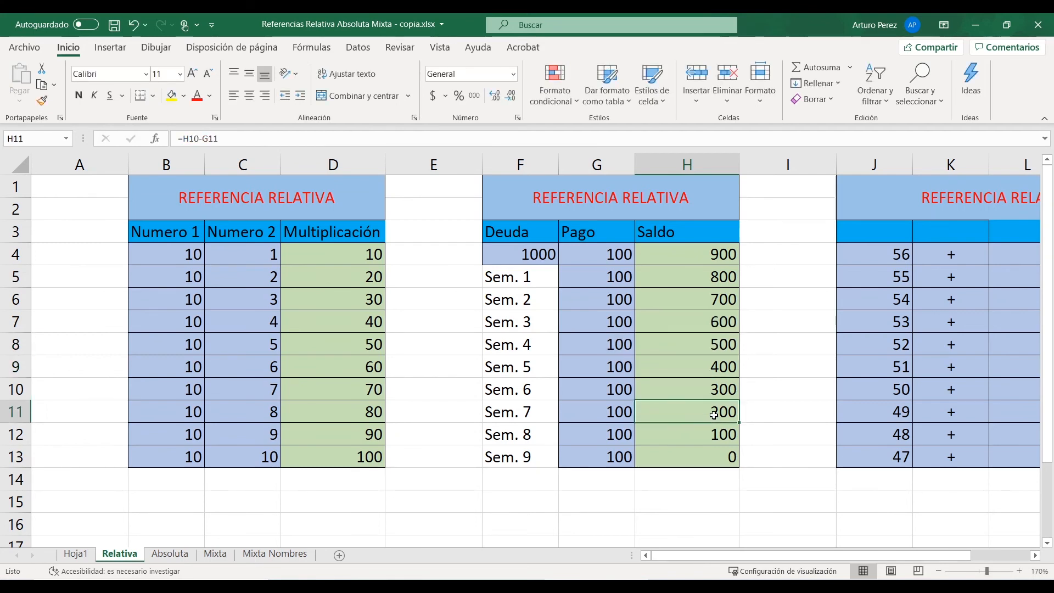
left_click(466, 138)
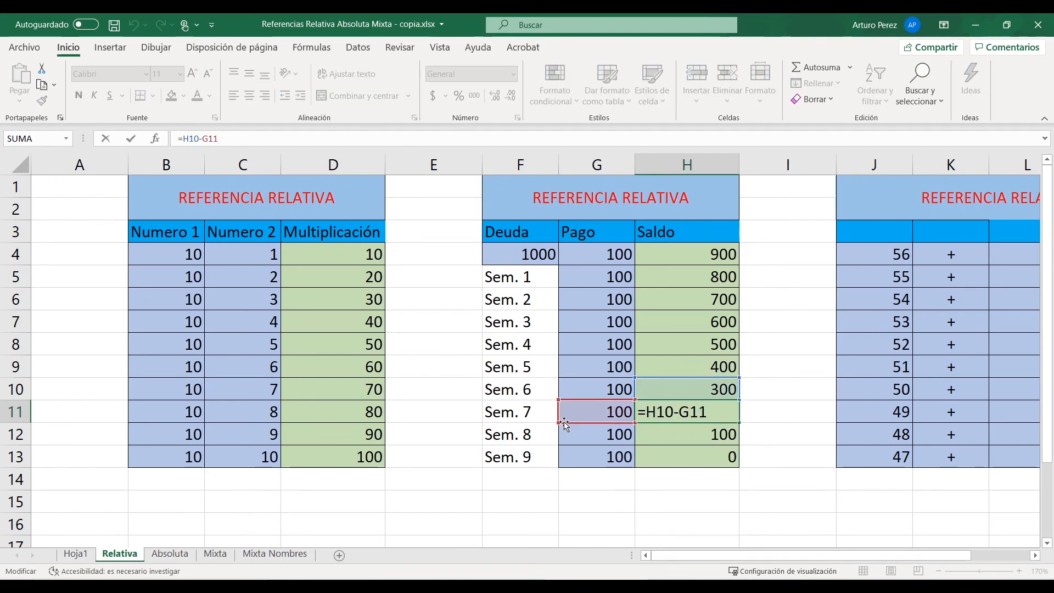
left_click(719, 431)
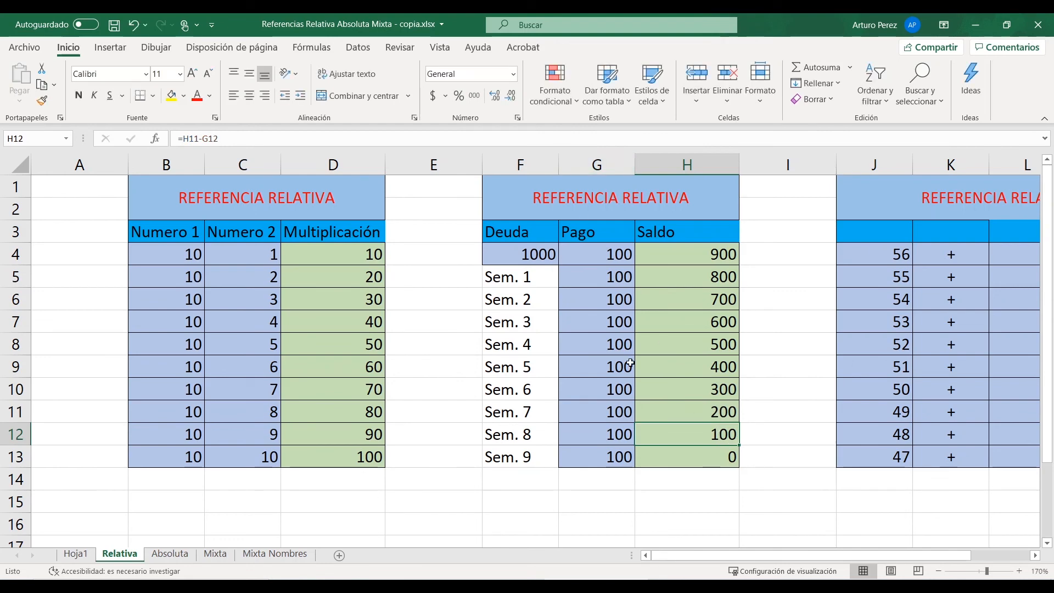
left_click(702, 458)
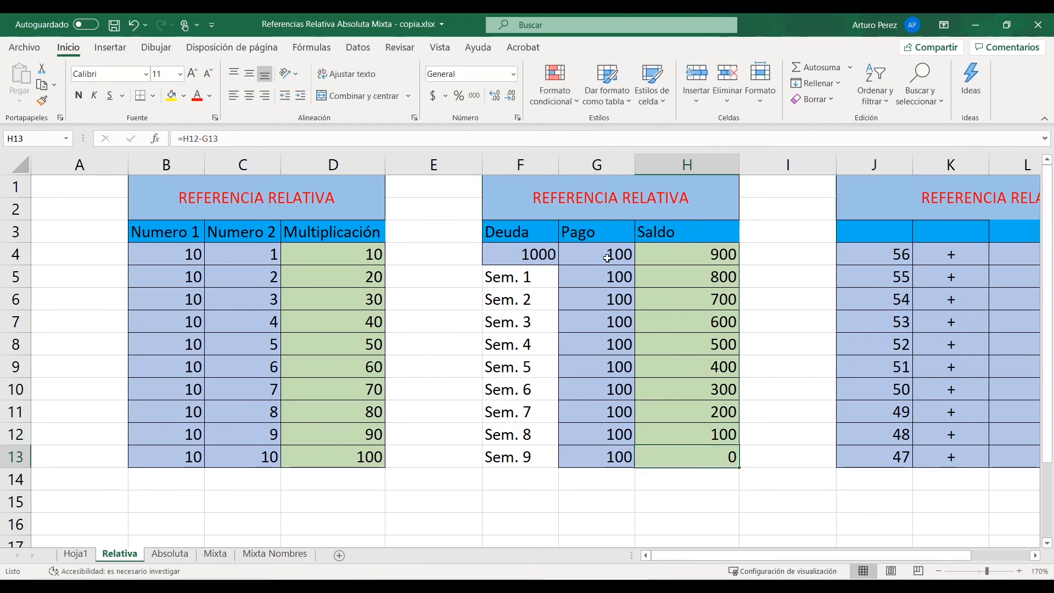
left_click(552, 138)
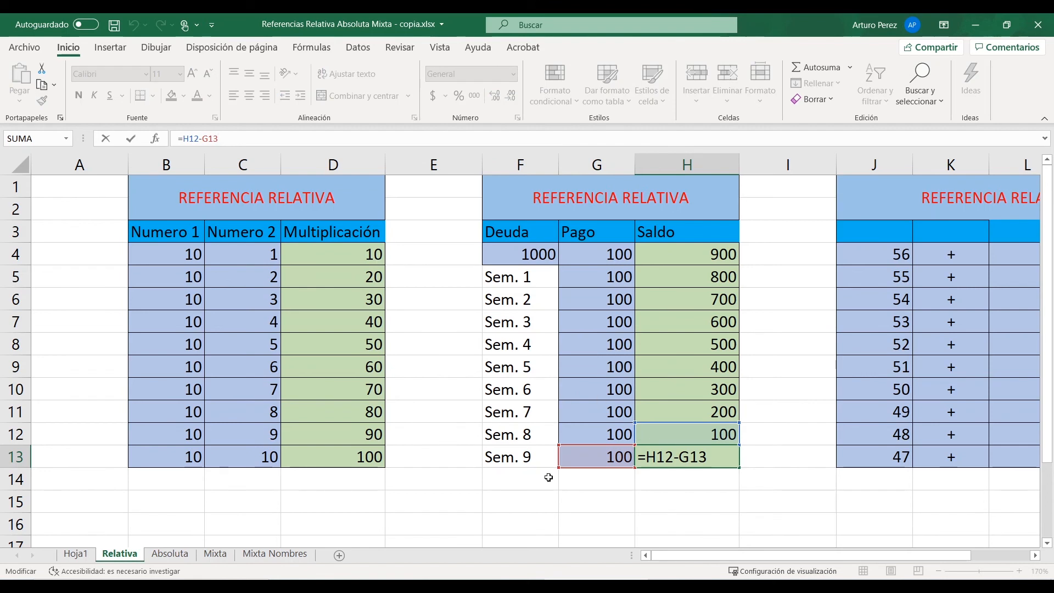
key("ctrl+Return")
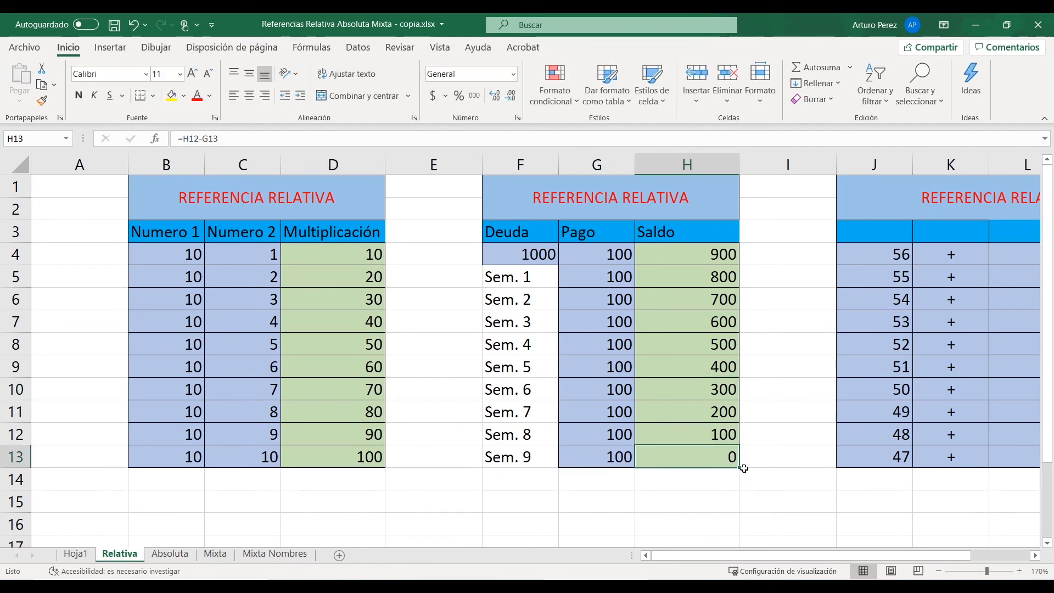
Step: Extend the Saldo formula from H13 down to H16 and inspect the references in the added cells H14, H15 and H16
left_click_drag(740, 469, 739, 533)
scroll(691, 439, "down", 1)
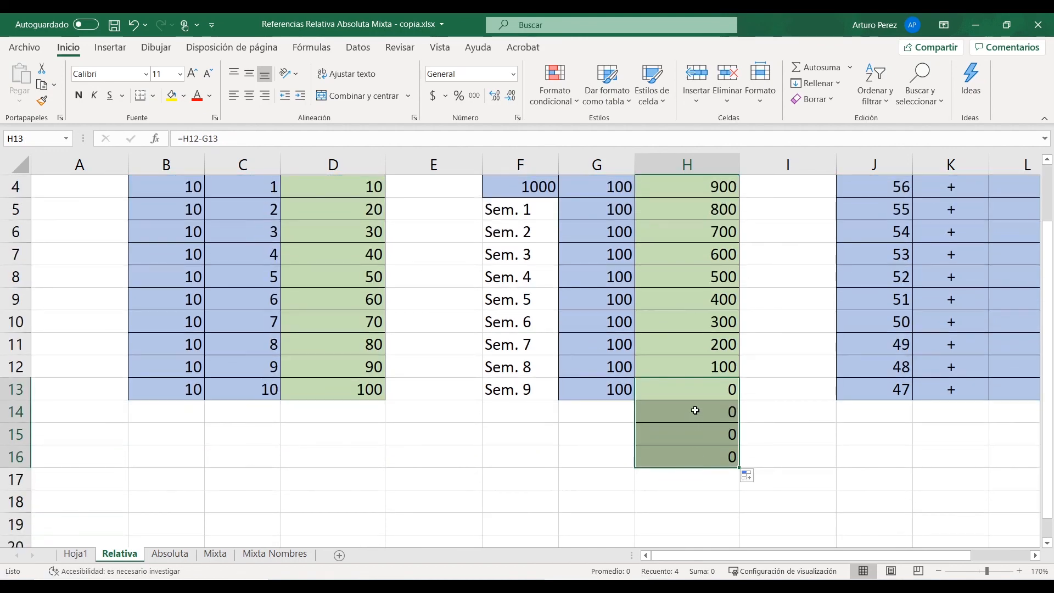
left_click(695, 409)
left_click(317, 132)
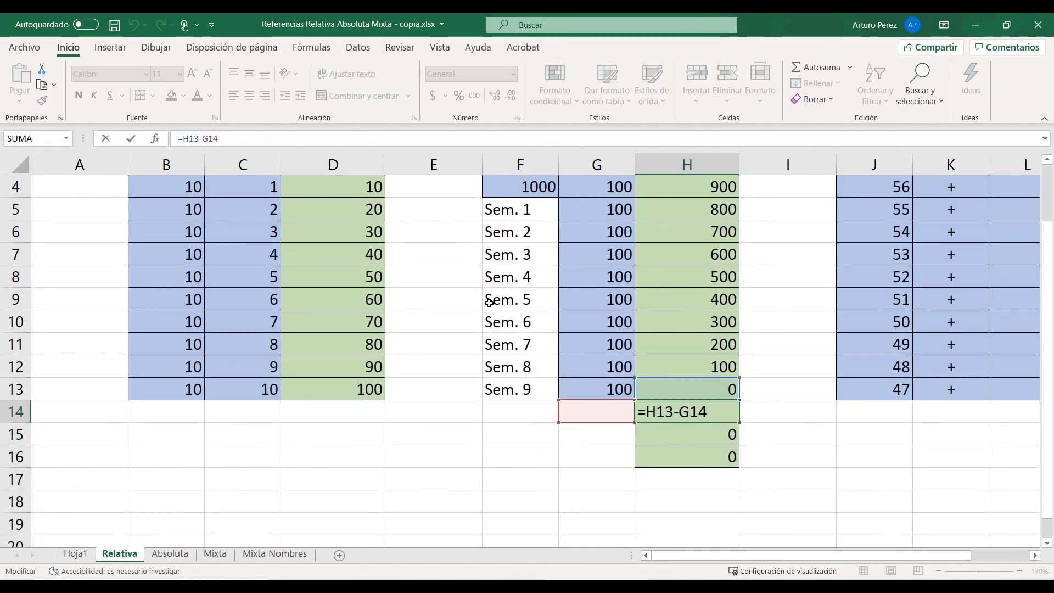
left_click(669, 434)
double_click(677, 433)
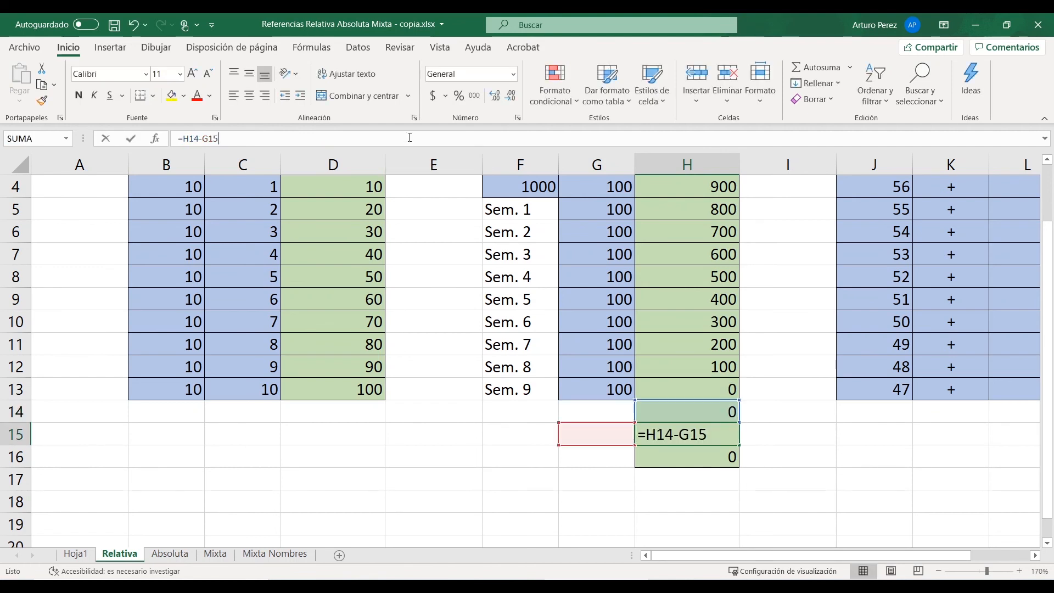
key("Return")
key("F2")
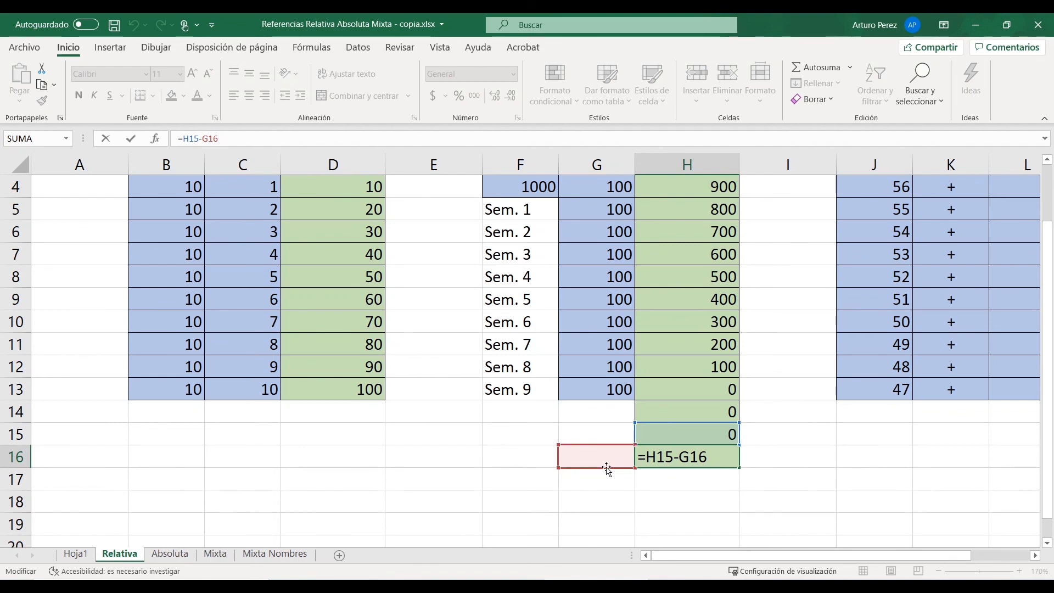
Step: Remove the extra Saldo formulas from H14 to H16 by shrinking the filled range back to H13
key("Return")
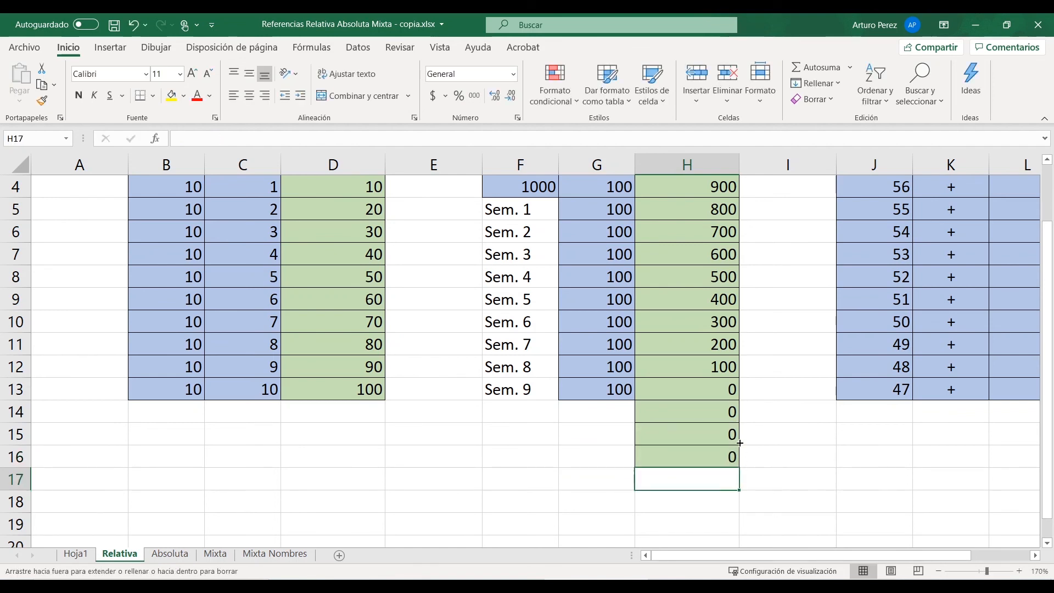
left_click_drag(740, 443, 743, 402)
left_click(769, 418)
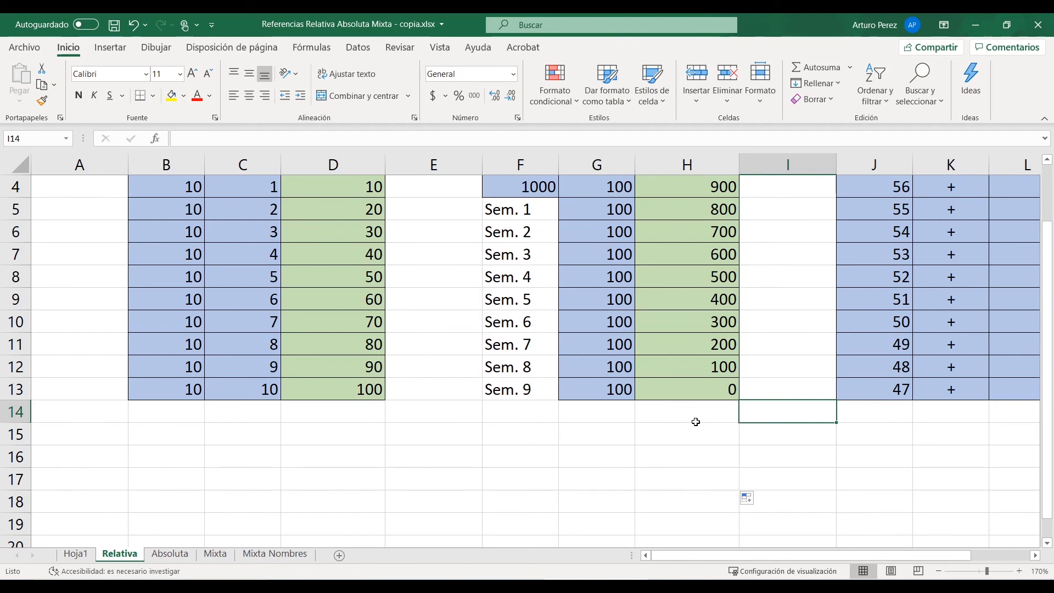
scroll(695, 421, "up", 1)
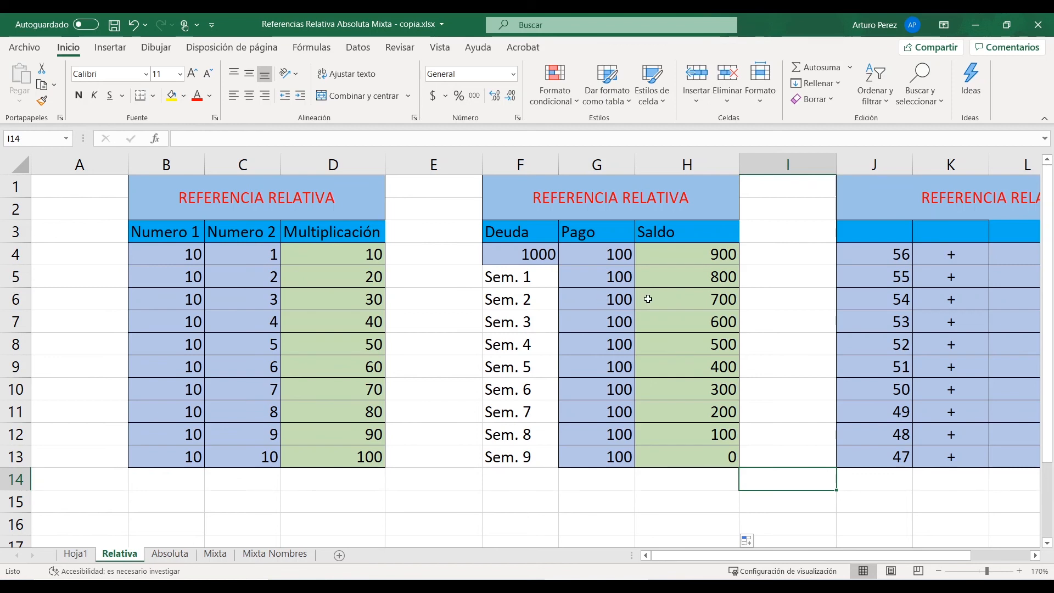
Step: Review the relative references in the Saldo formulas of cells H5, H6 and H7
left_click(611, 279)
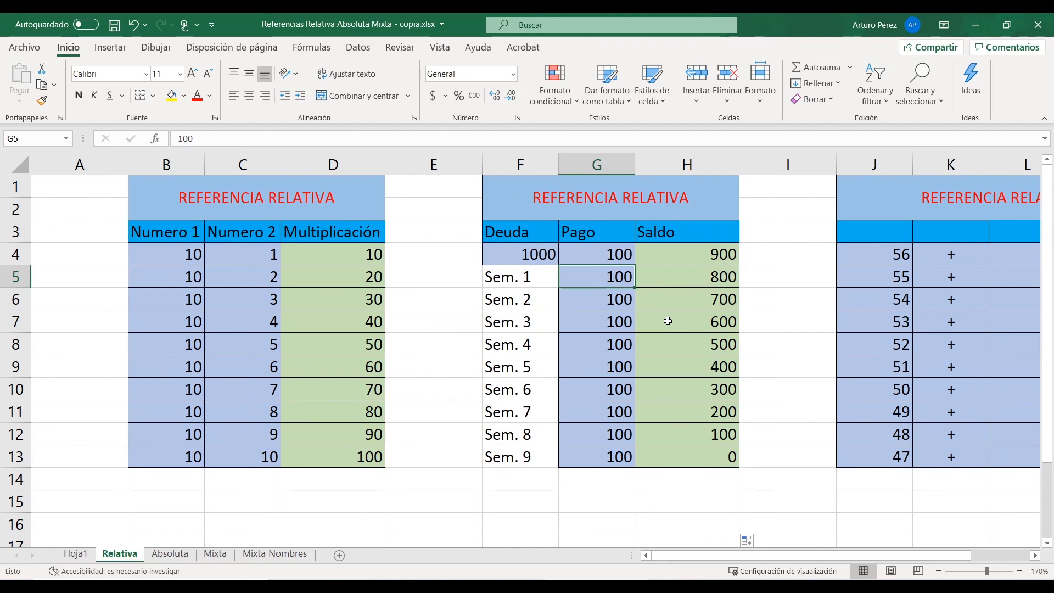
left_click(698, 275)
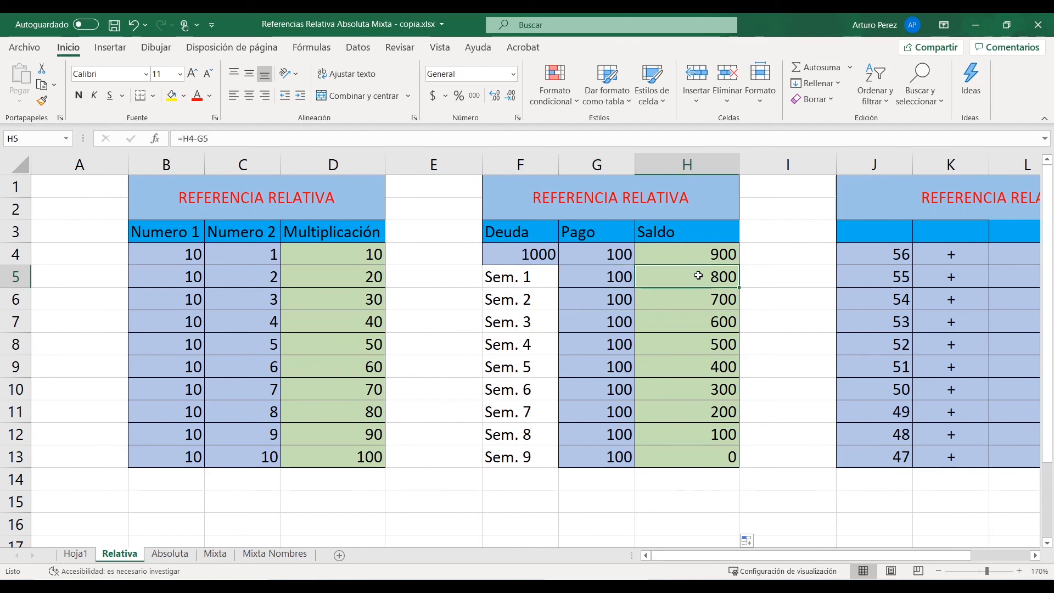
key("F2")
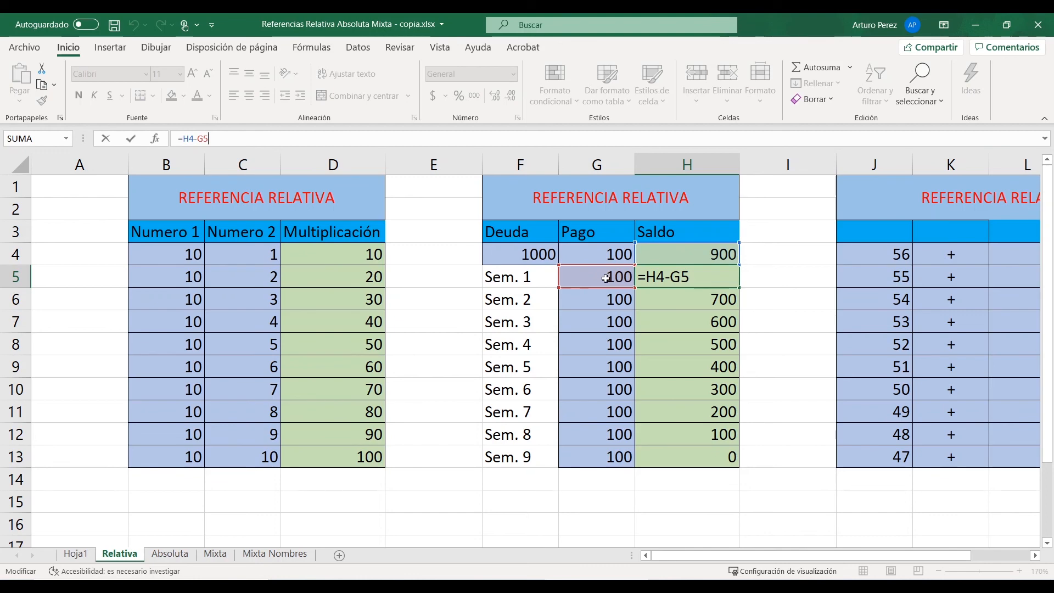
key("Return")
left_click(714, 278)
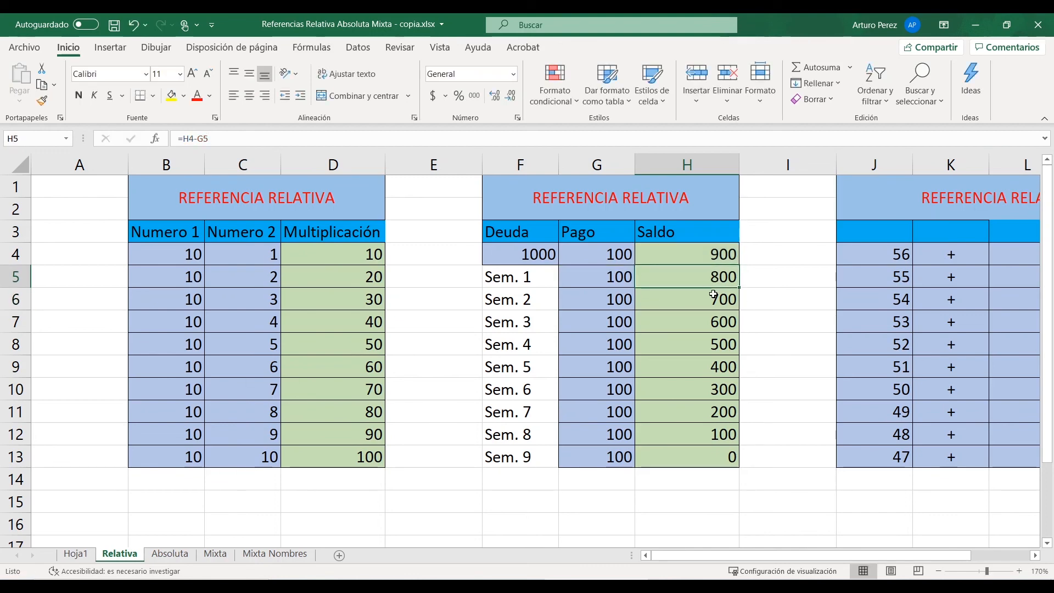
left_click(714, 299)
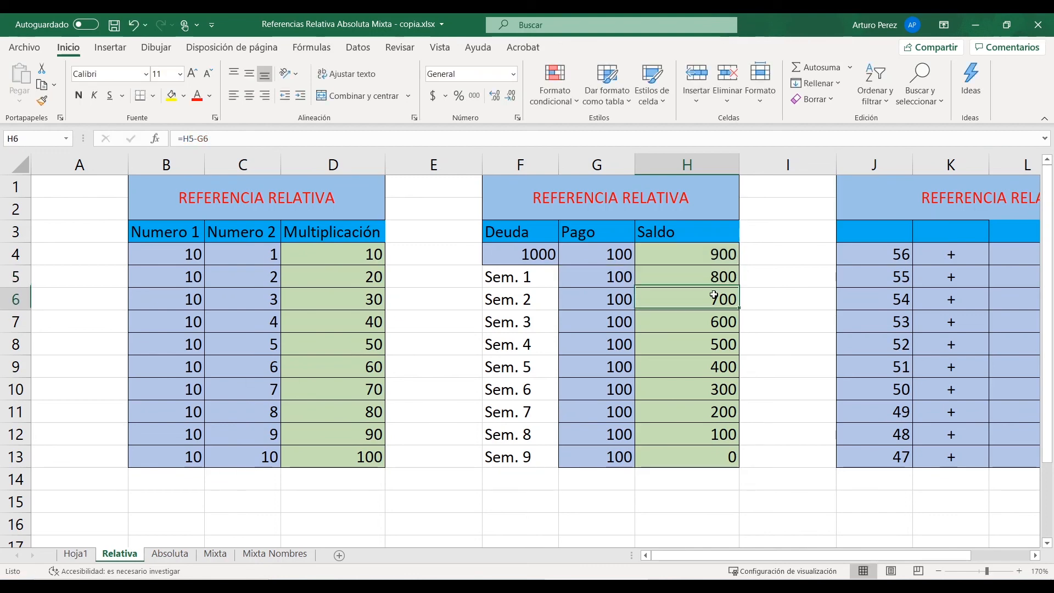
left_click(509, 139)
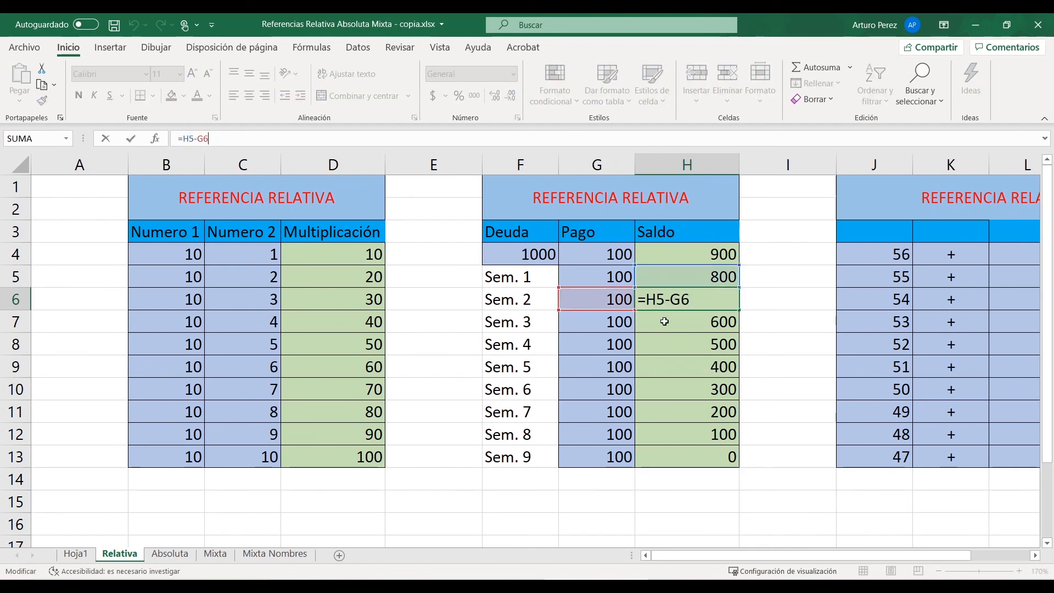
key("Return")
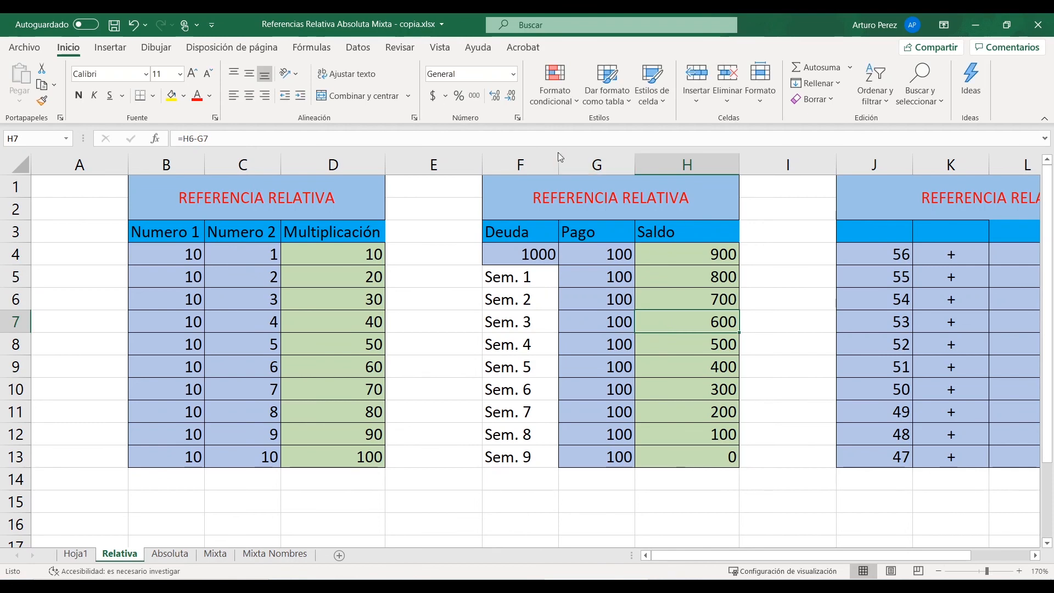
left_click(581, 135)
left_click(790, 320)
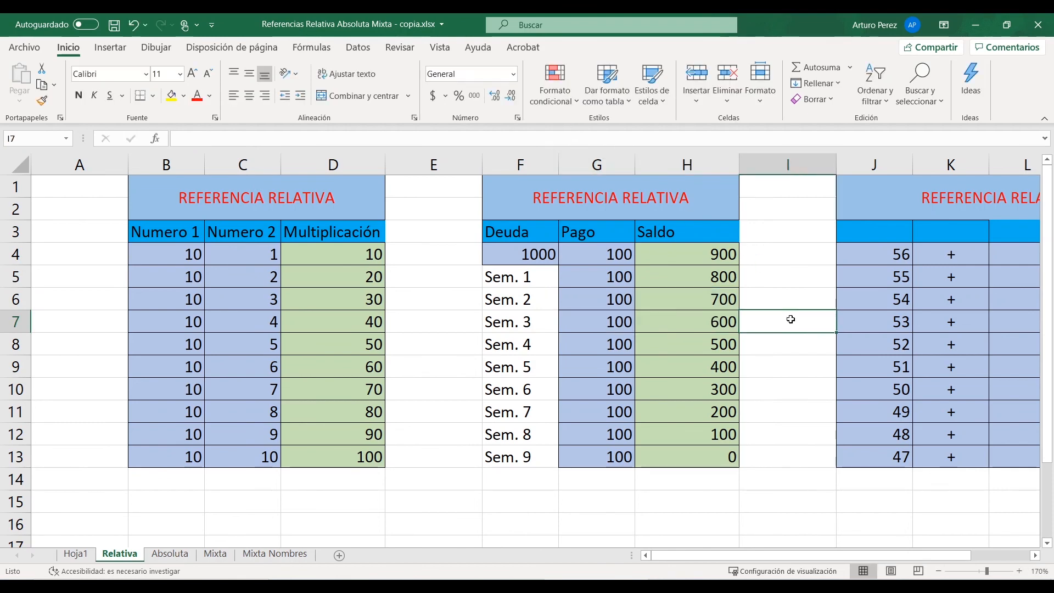
Step: Enter the formula =J4+L4 in cell M4 of the third table to add its two numbers
scroll(791, 319, "right", 5)
left_click(669, 258)
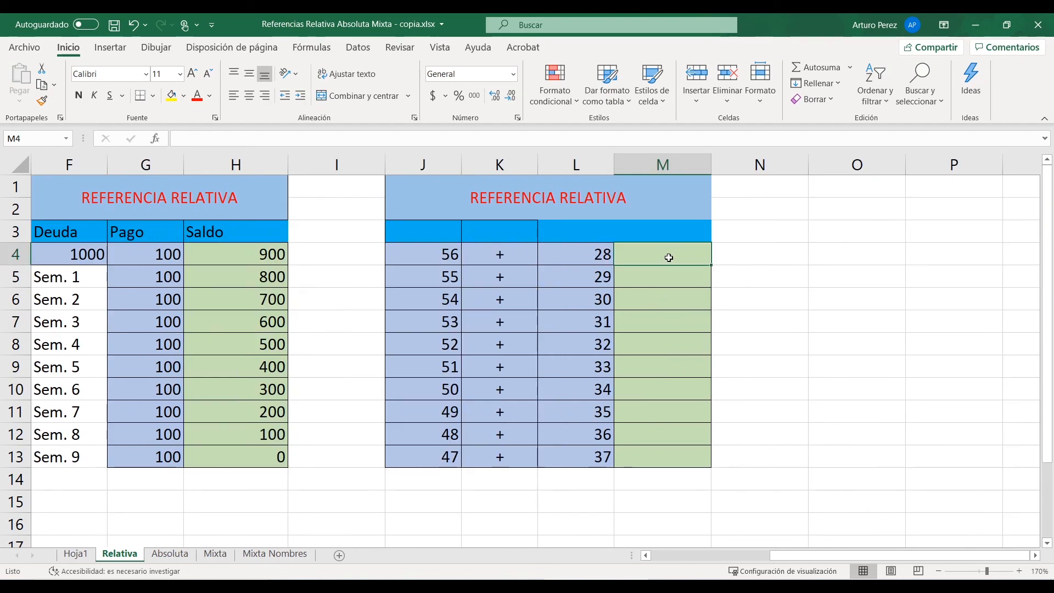
left_click(426, 256)
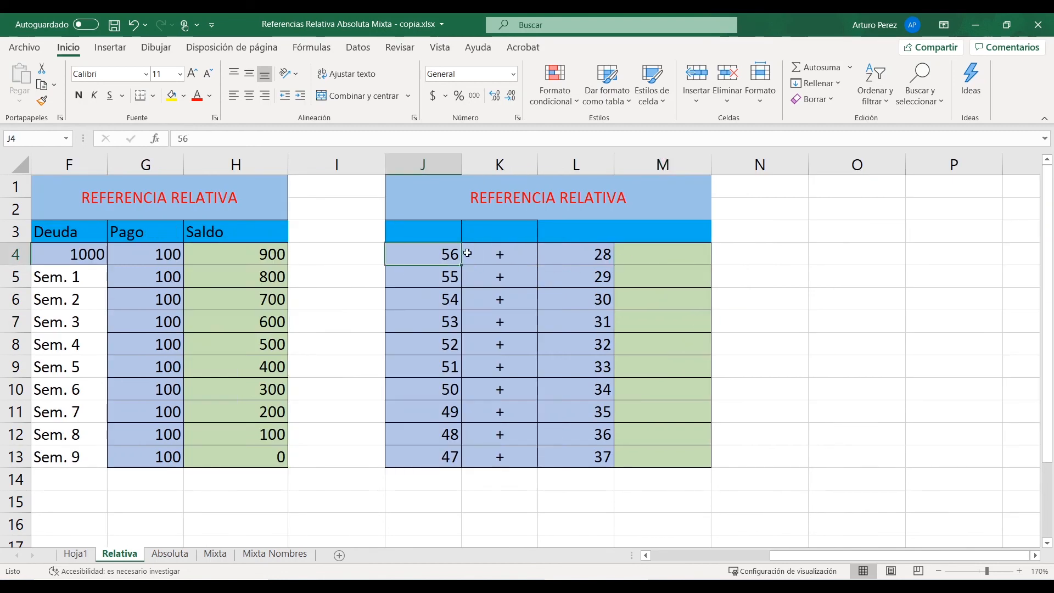
left_click(501, 256)
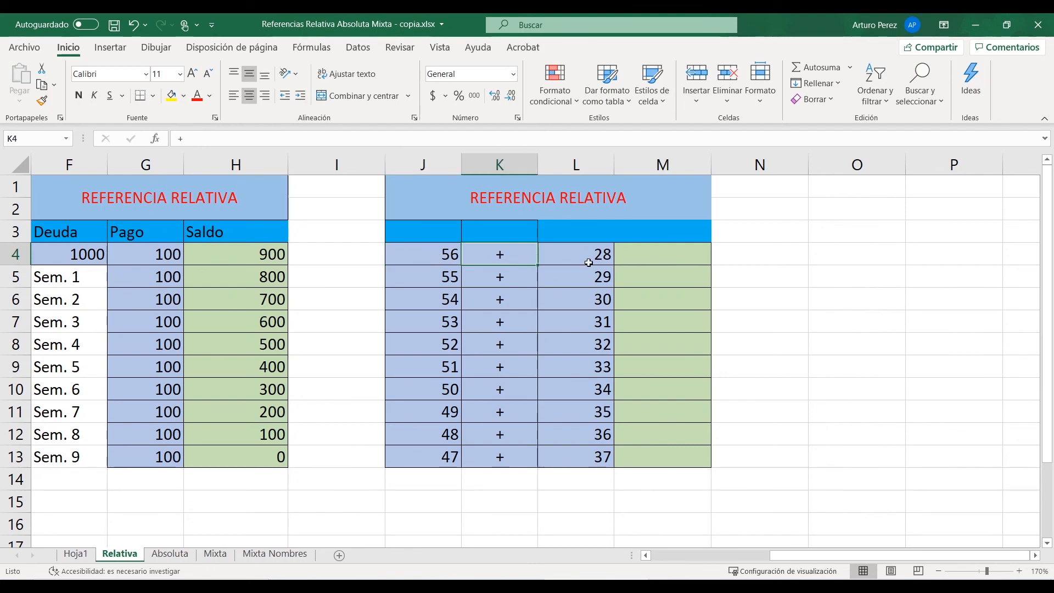
left_click(604, 254)
left_click(637, 254)
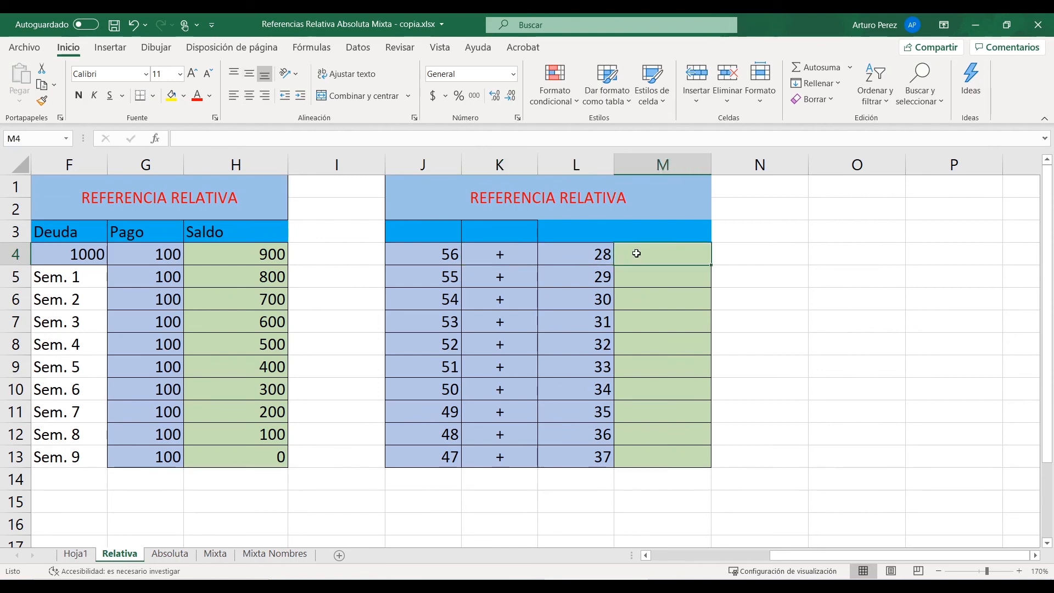
type("=")
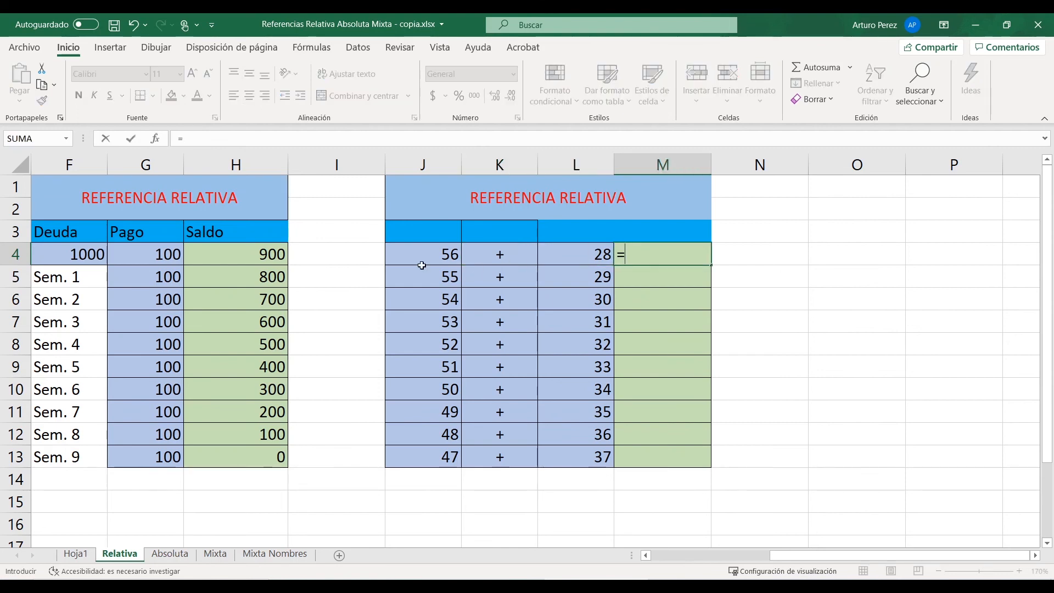
left_click(437, 251)
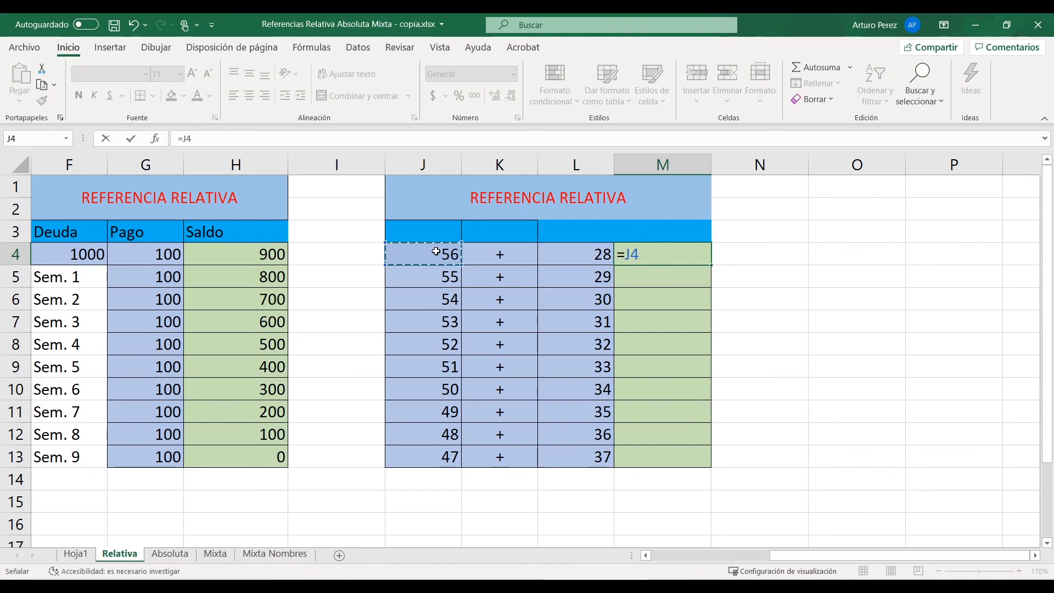
type("+")
left_click(571, 255)
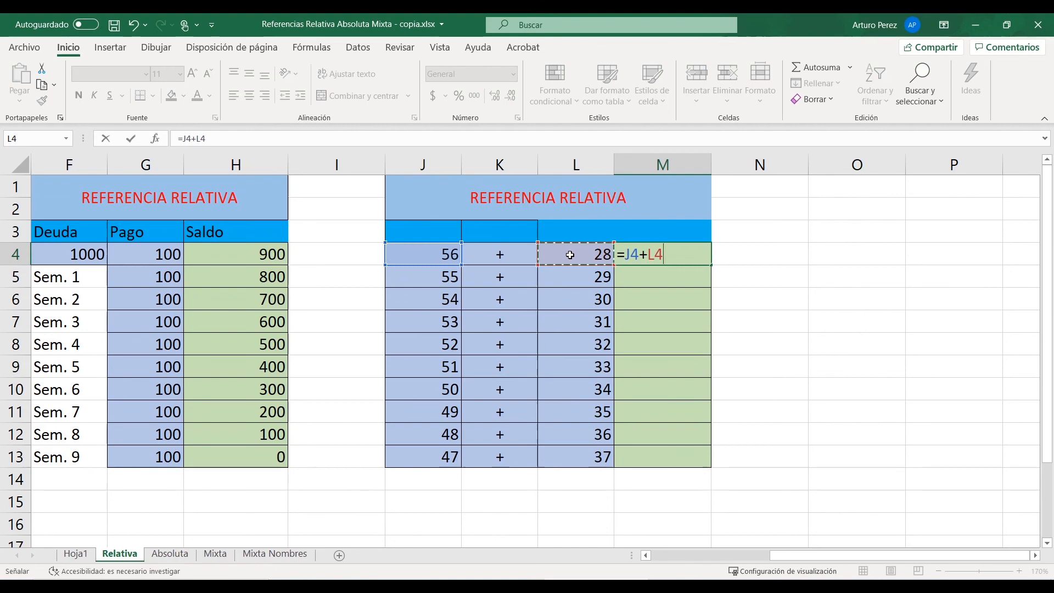
key("Return")
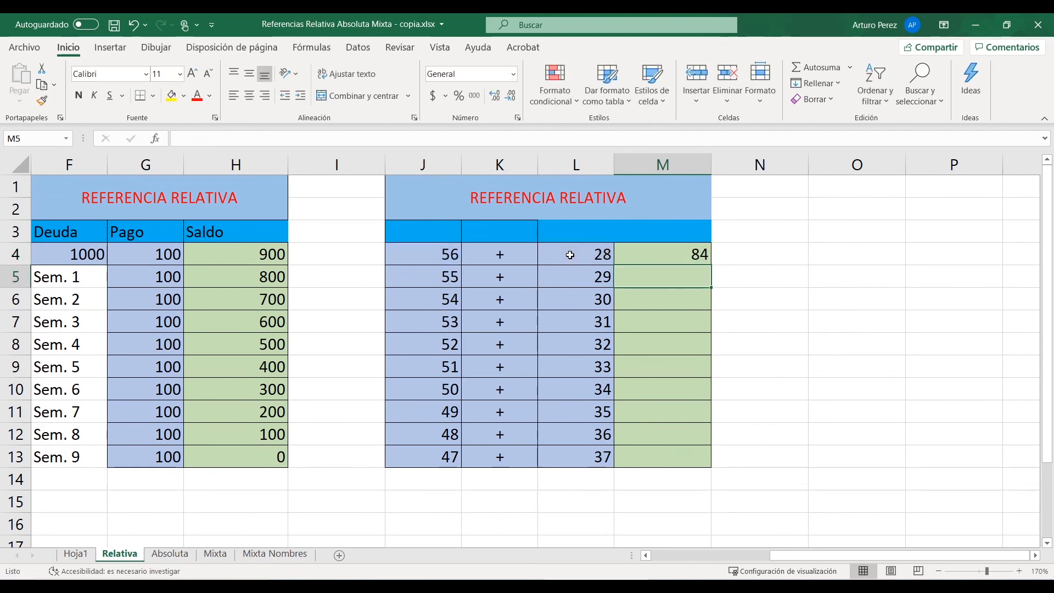
Step: Fill the M4 sum formula down column M through M13 and check the references in M4
left_click(655, 256)
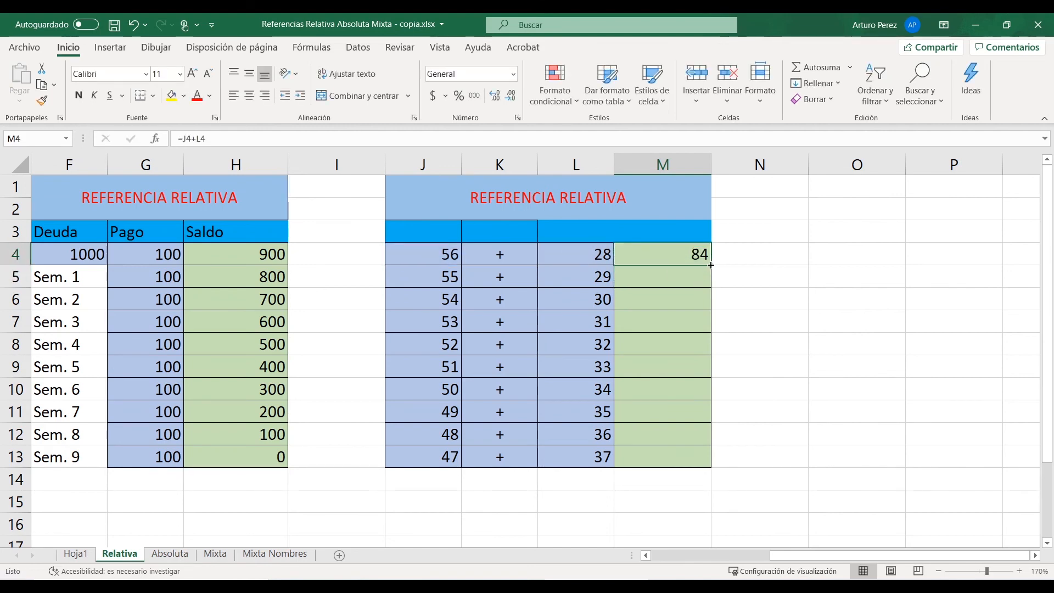
left_click_drag(710, 265, 704, 472)
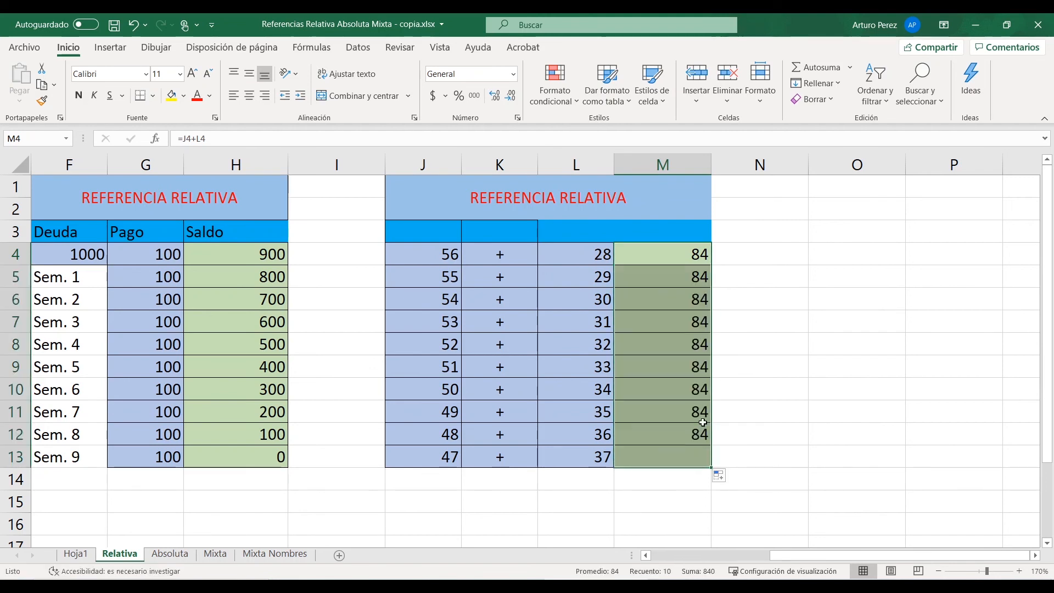
left_click(662, 257)
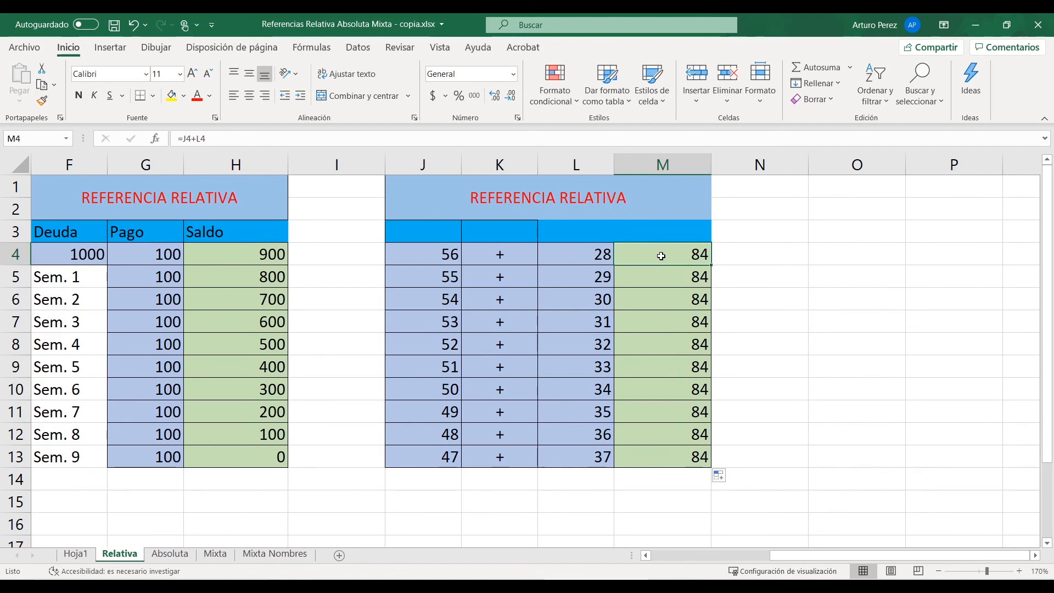
left_click(576, 142)
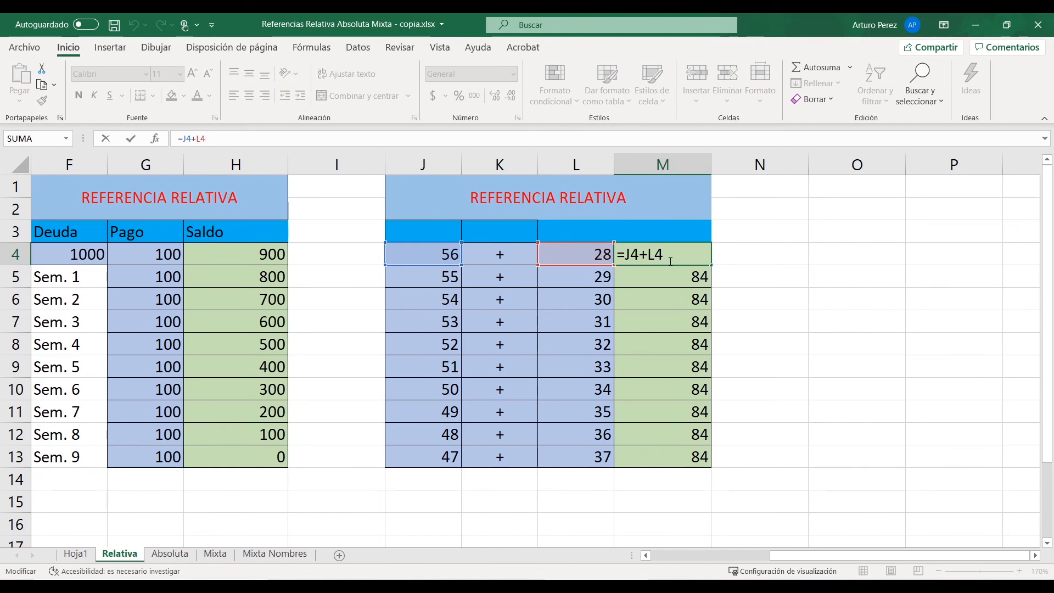
key("Return")
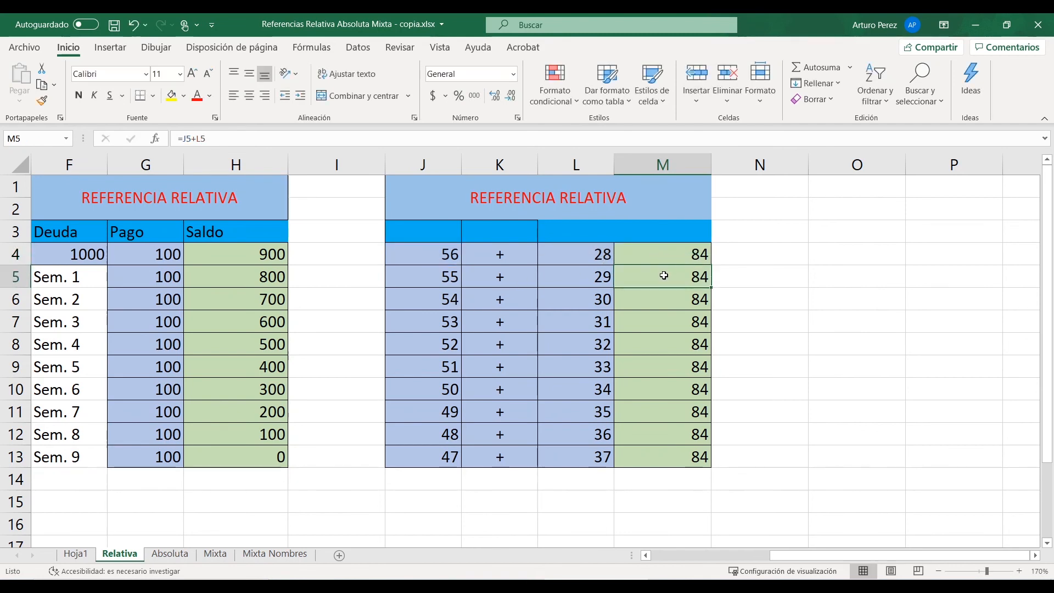
Step: Inspect the relative references in the sum formulas of cells M5 through M9, and return to M4
left_click(338, 138)
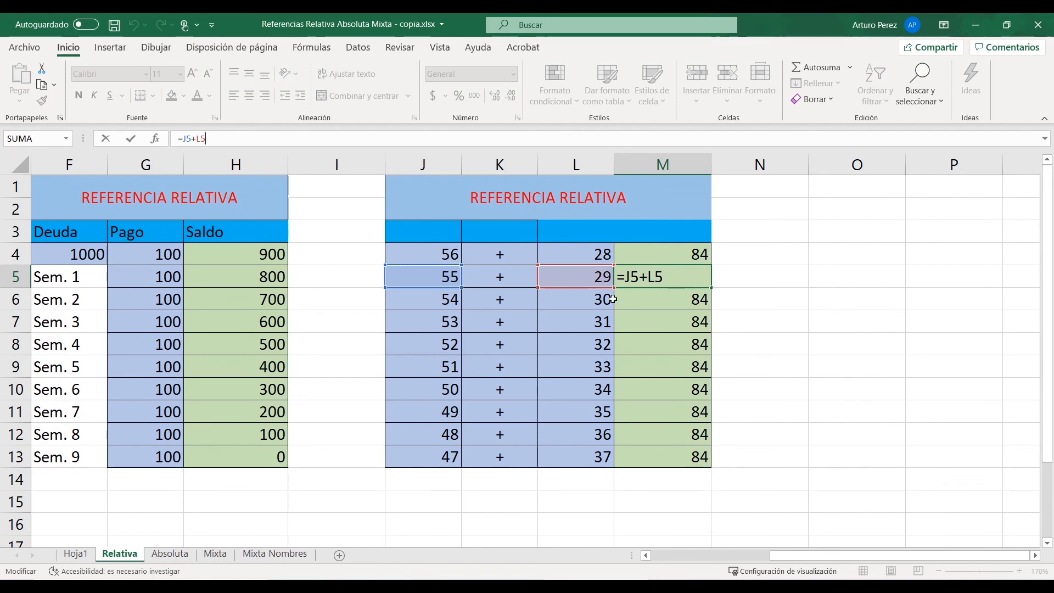
key("Return")
left_click(447, 144)
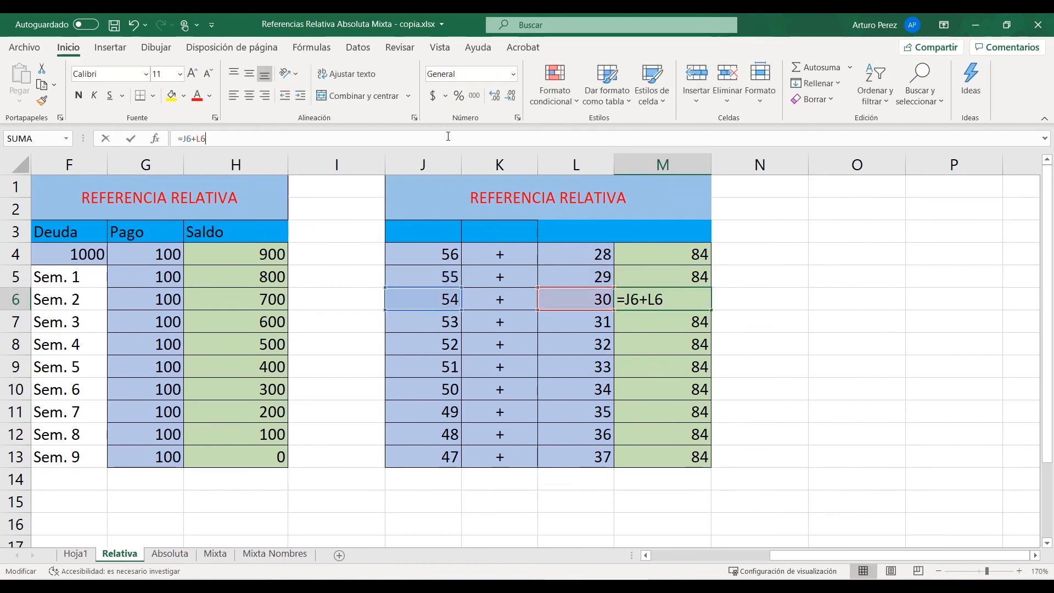
key("Return")
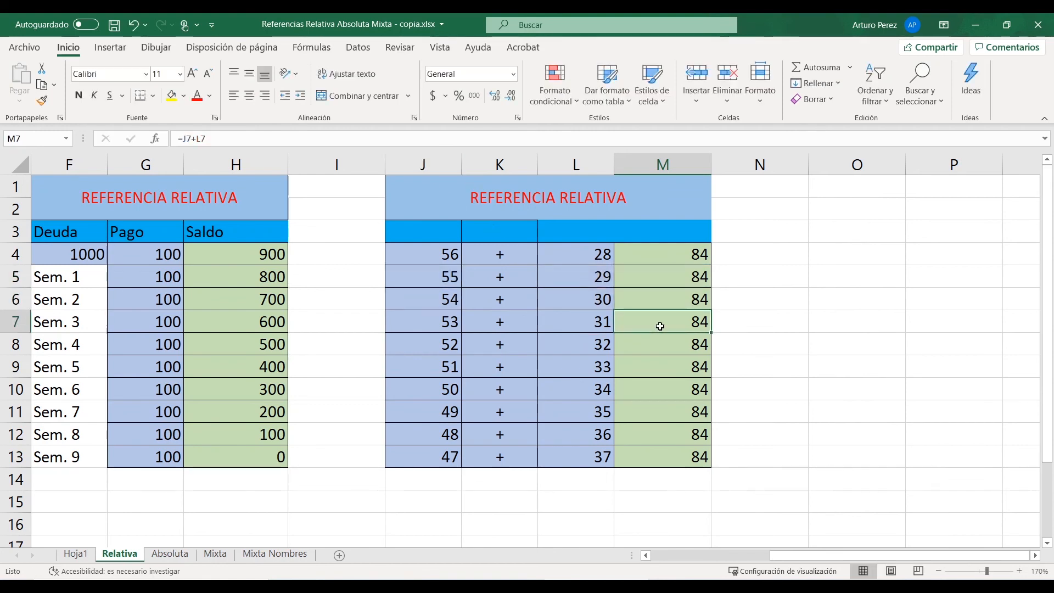
left_click(521, 146)
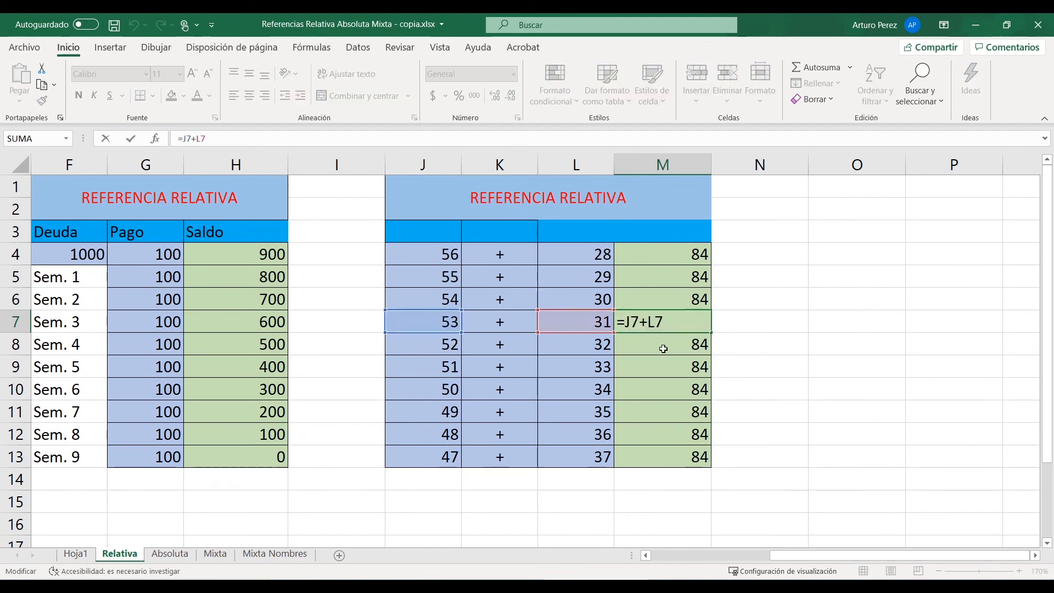
key("Return")
left_click(525, 138)
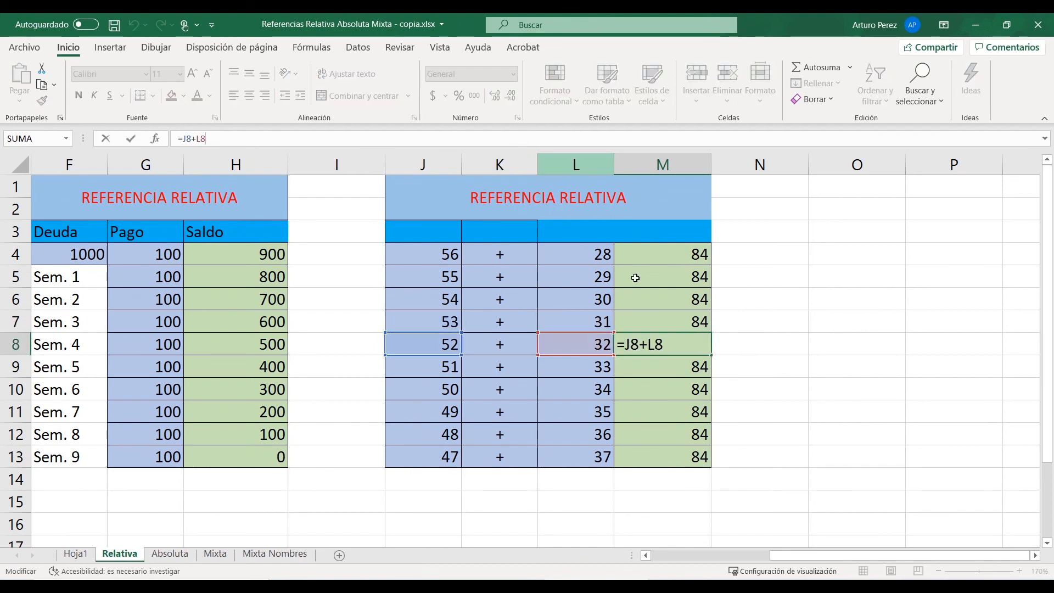
key("Return")
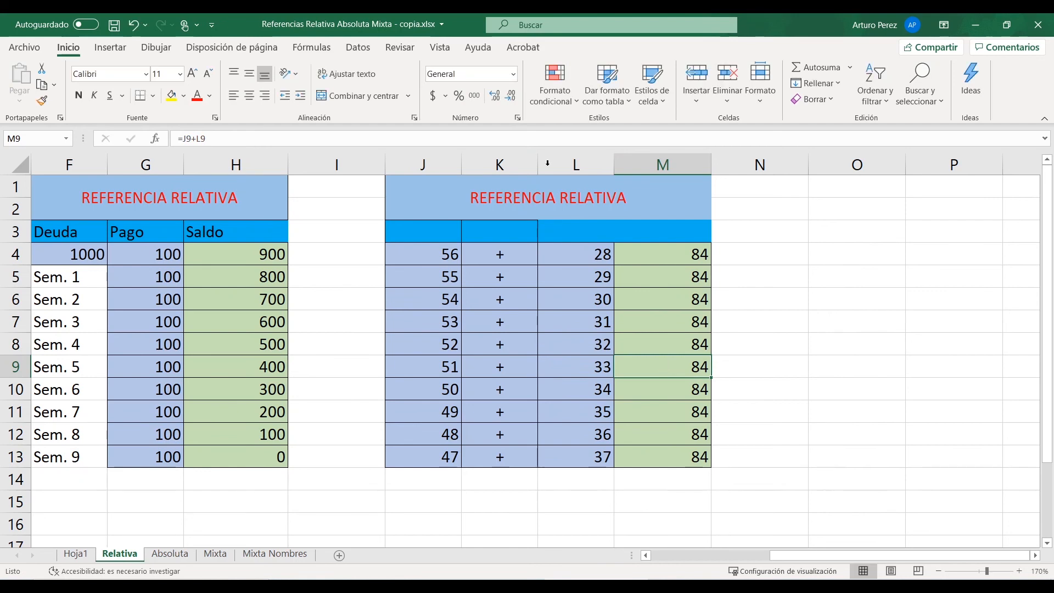
left_click(543, 139)
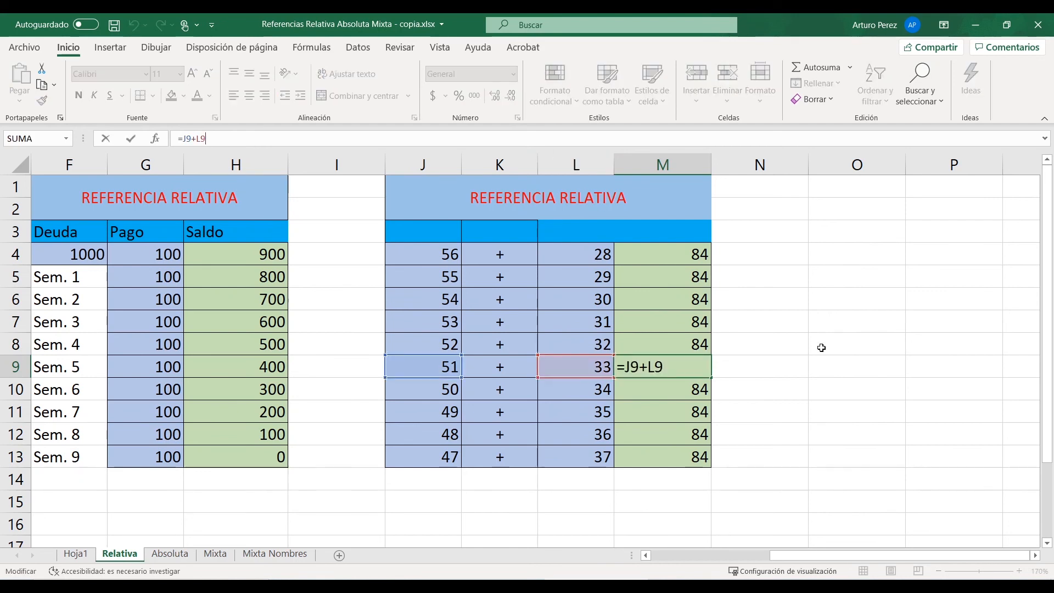
key("Return")
left_click(681, 256)
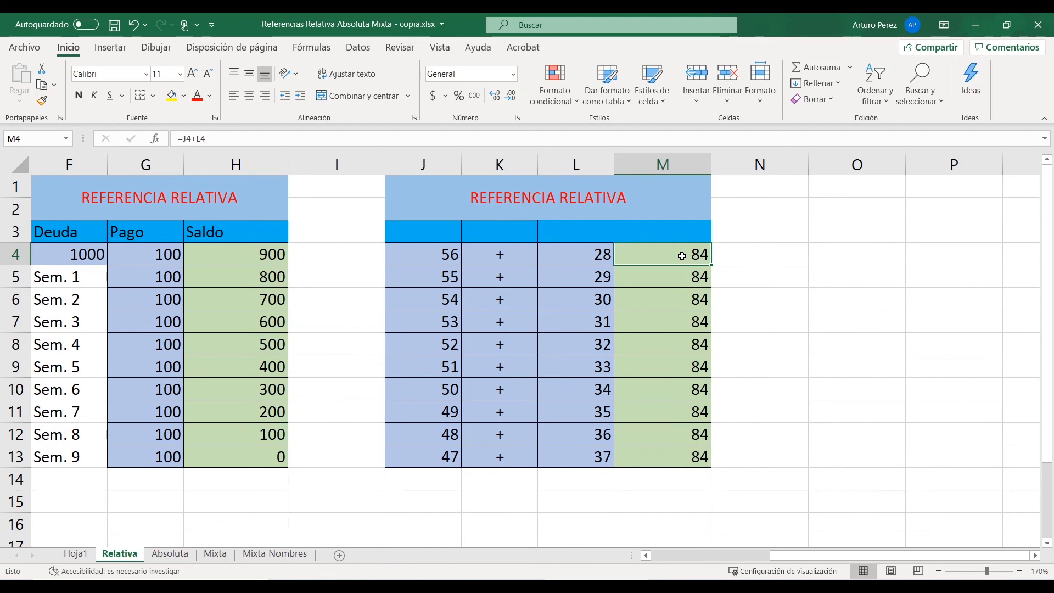
Step: On the Absoluta sheet, enter the formula =B4*C4 in cell D4 to multiply the discount by the first amount
key("ctrl+Page_Down")
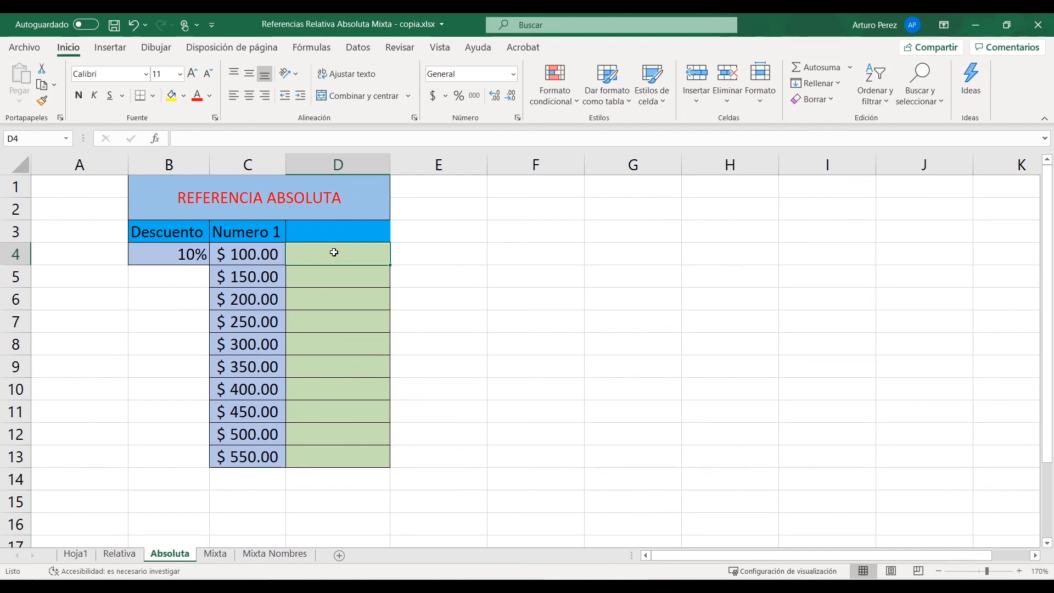
type("=")
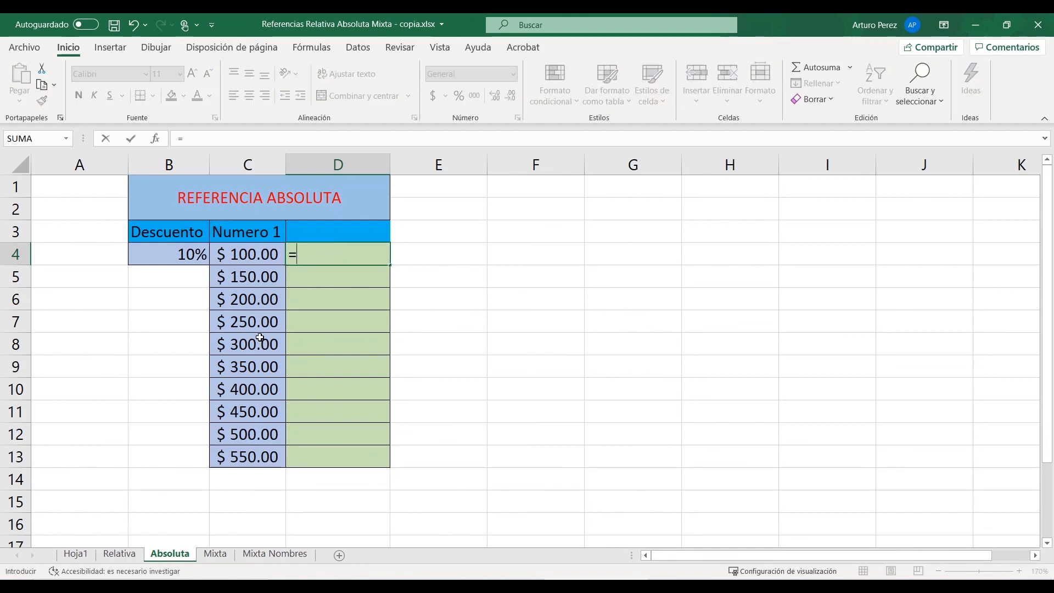
left_click(188, 256)
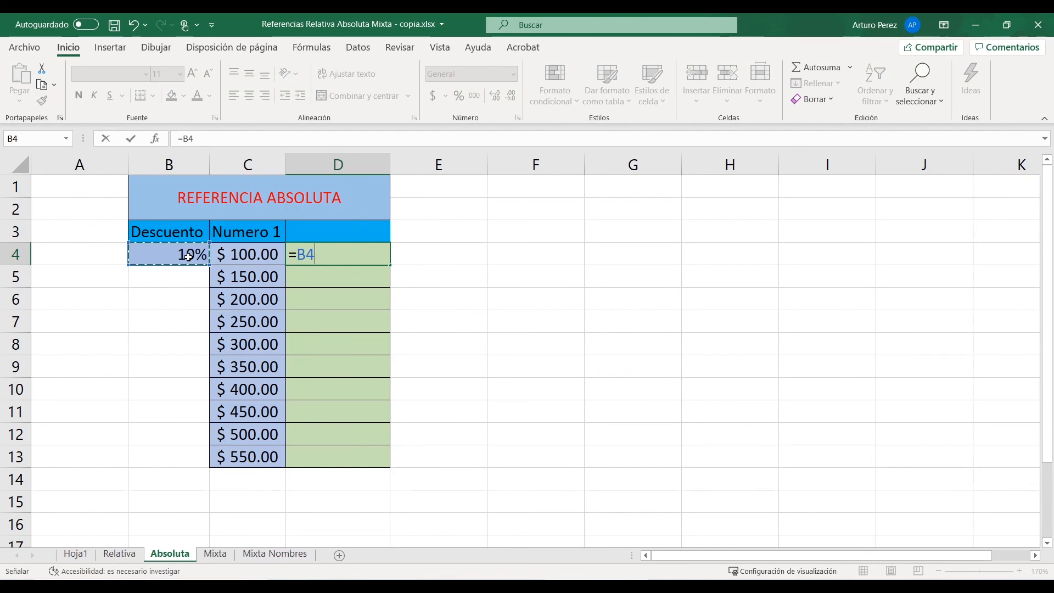
type("*")
left_click(252, 254)
key("Return")
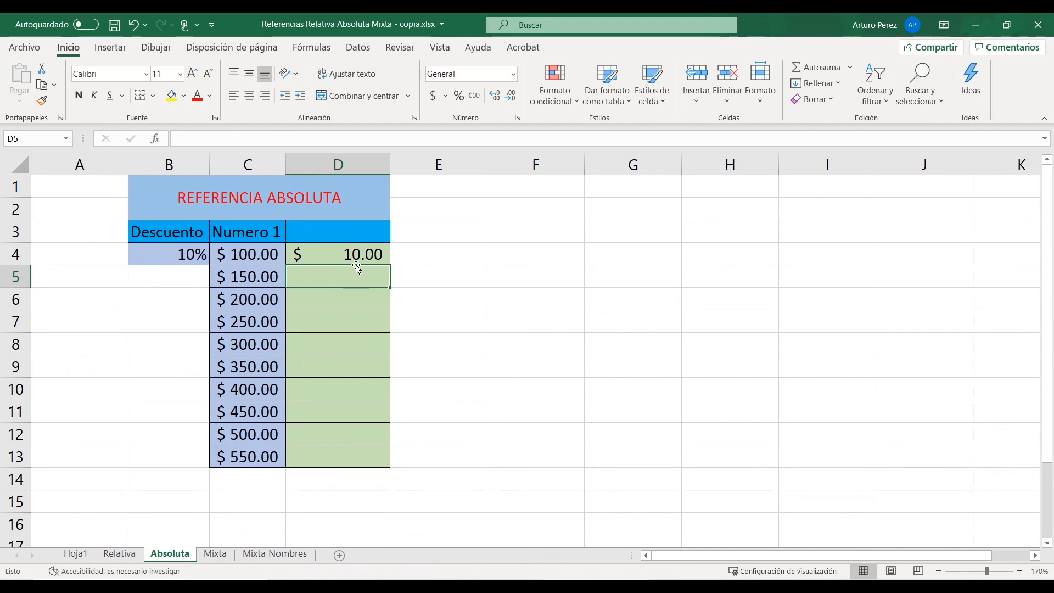
Step: Enter the heading Descuento in cell D3 above the discount results
left_click(345, 235)
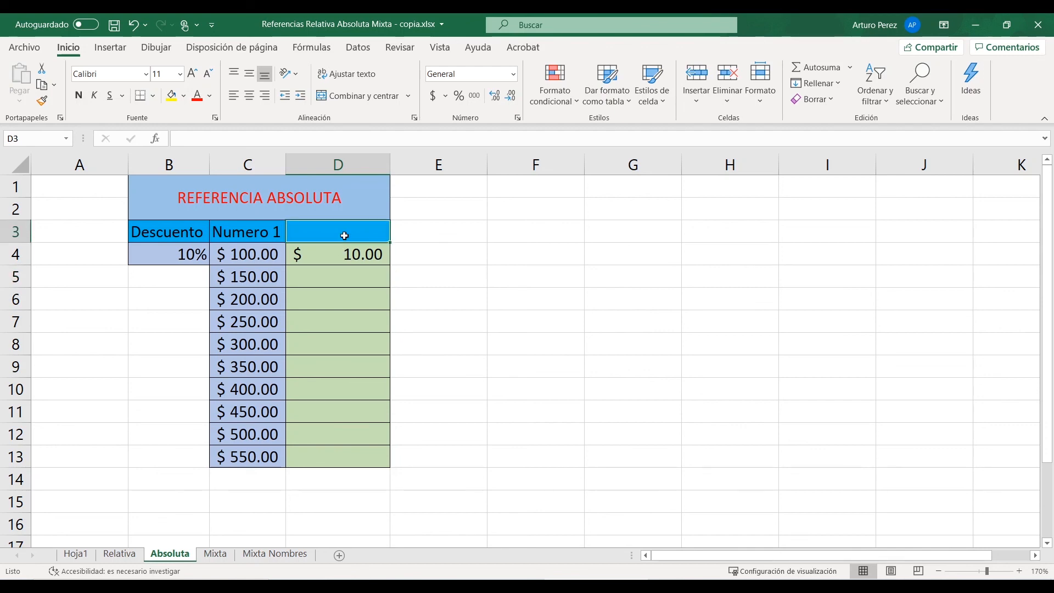
type("Descuent")
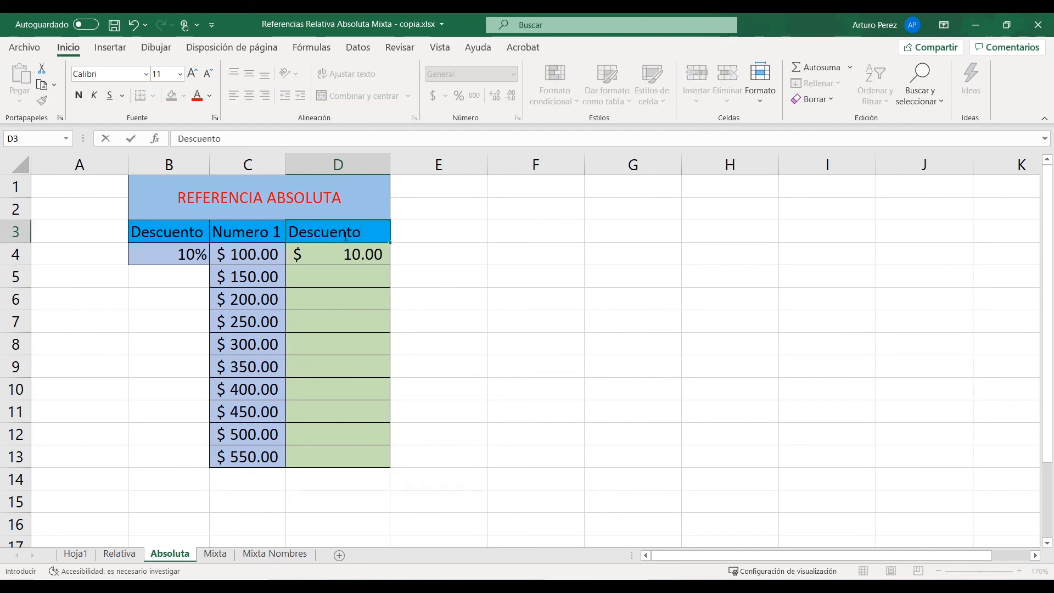
type("o")
key("Return")
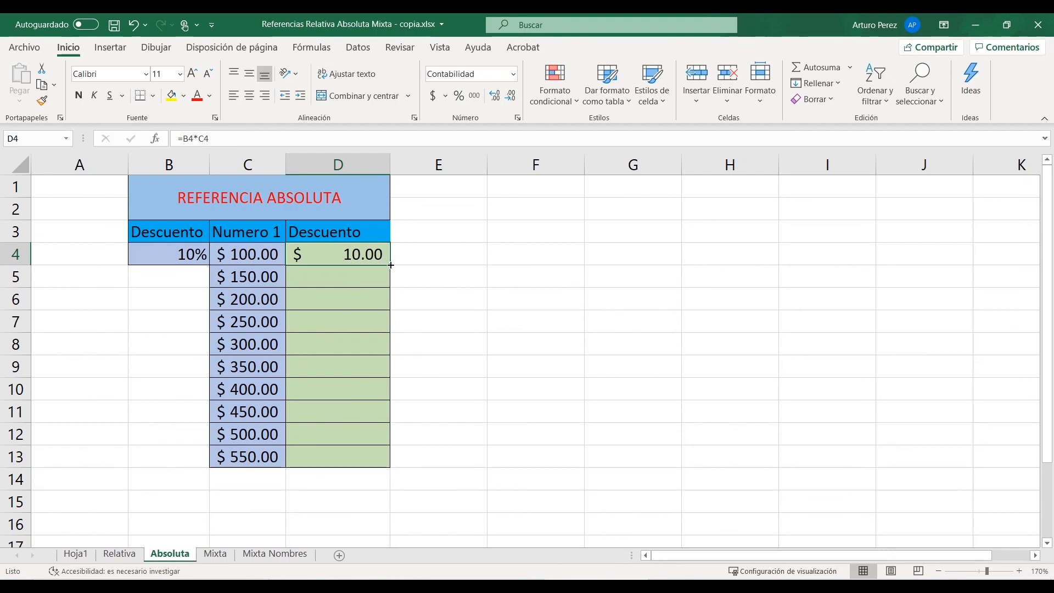
Step: Copy the relative discount formula from D4 down into cells D5 and D6
left_click_drag(391, 265, 385, 285)
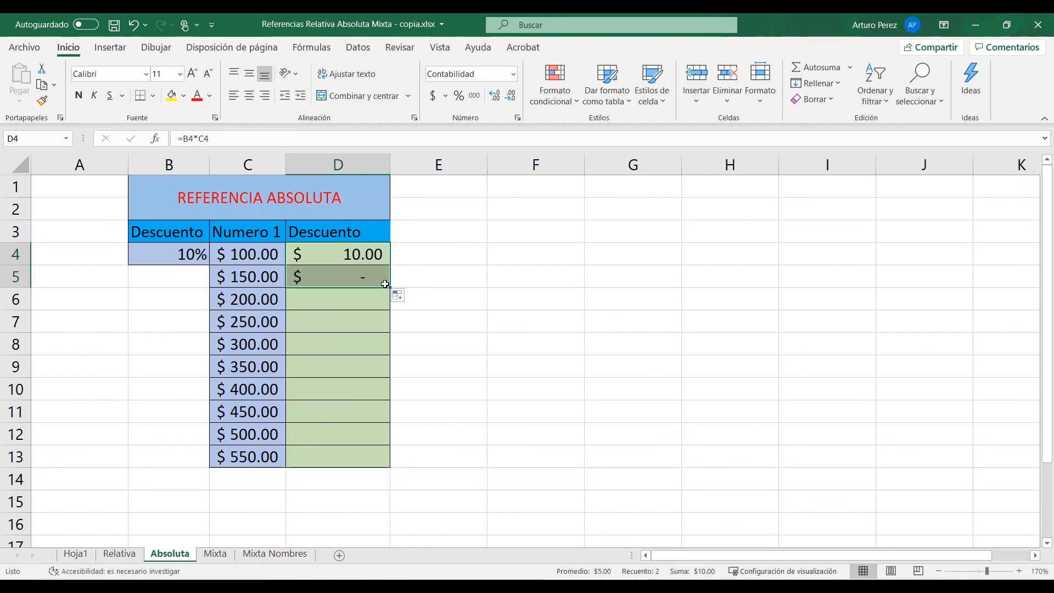
left_click(358, 276)
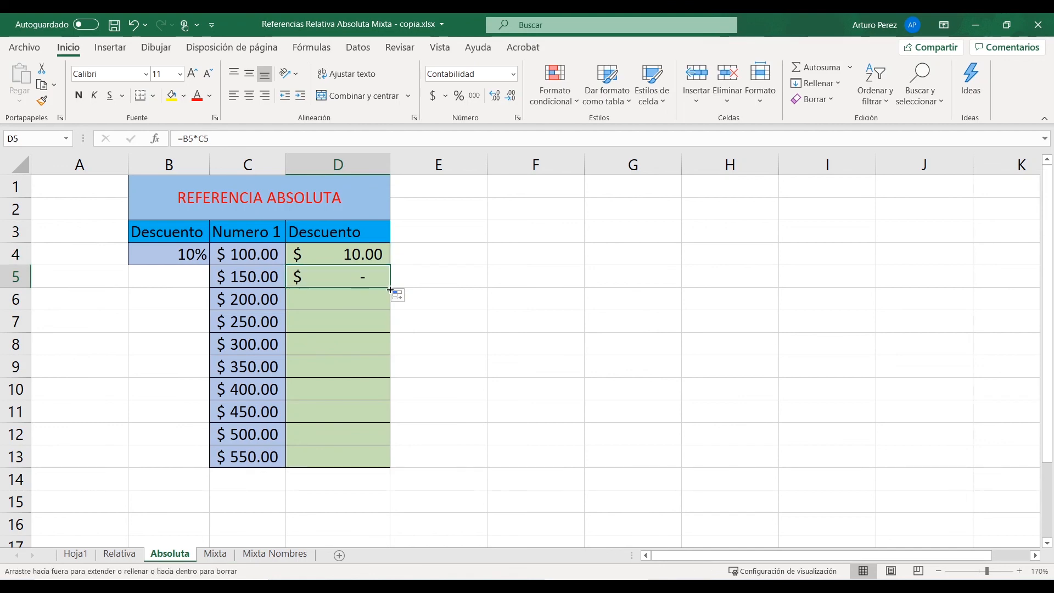
left_click_drag(391, 287, 390, 302)
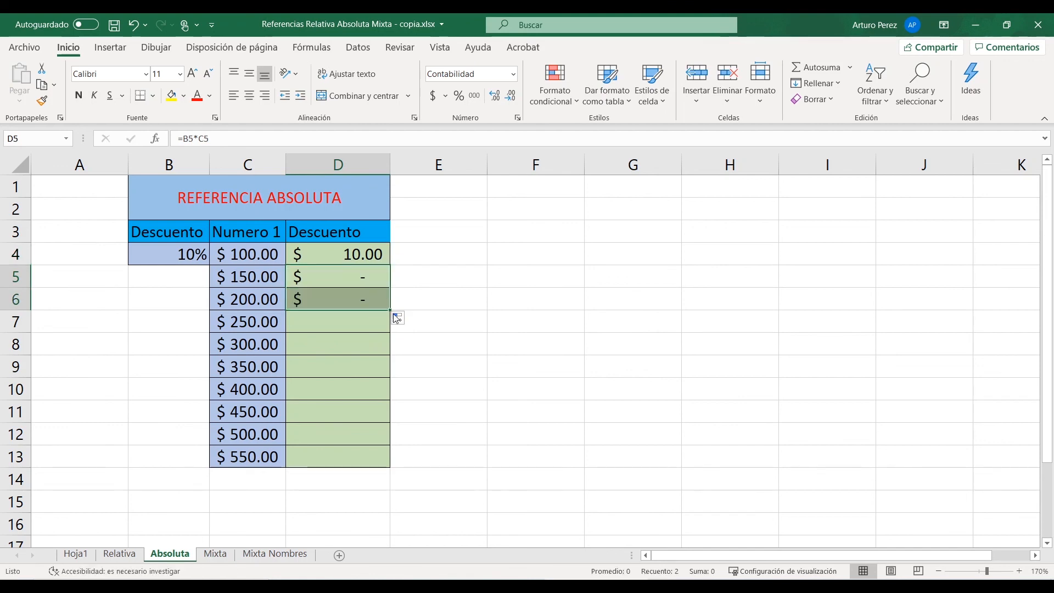
Step: Examine which cells the discount formulas in D4, D5 and D6 refer to, comparing them with the discount percentage in B4
left_click(347, 254)
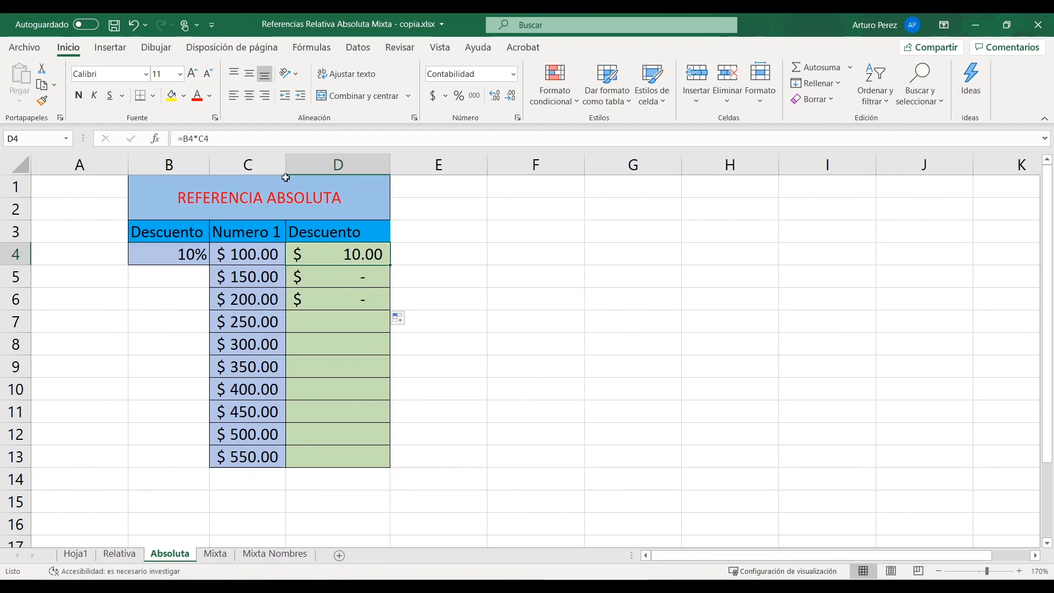
left_click(253, 137)
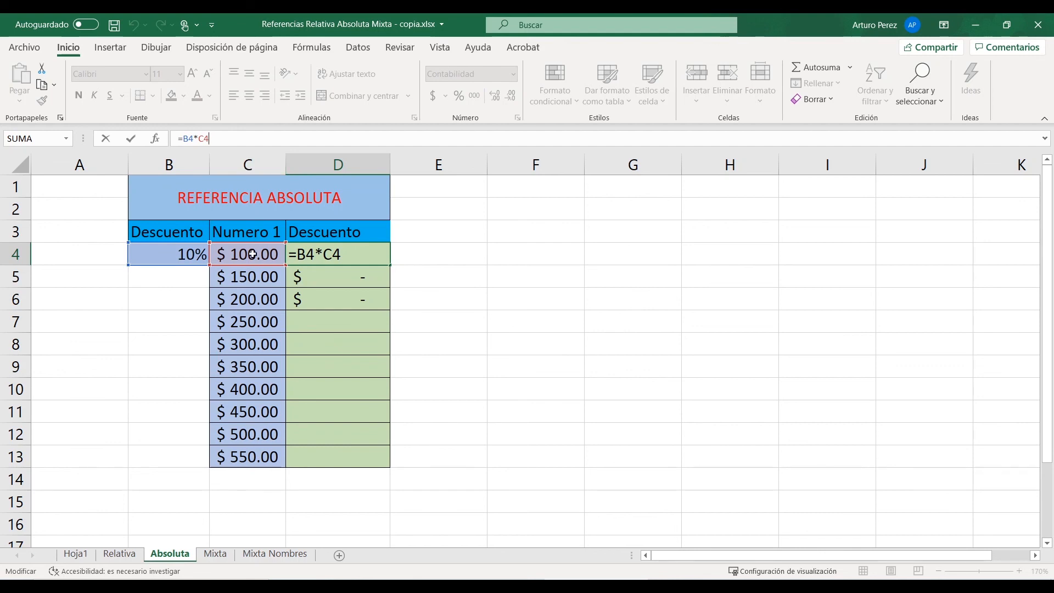
left_click(254, 281)
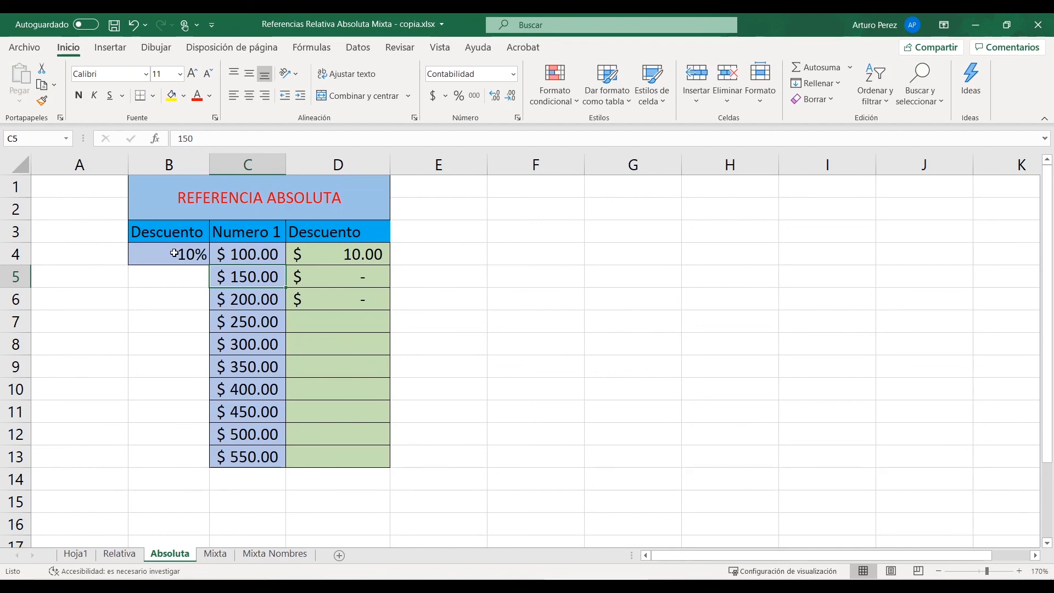
left_click(240, 299)
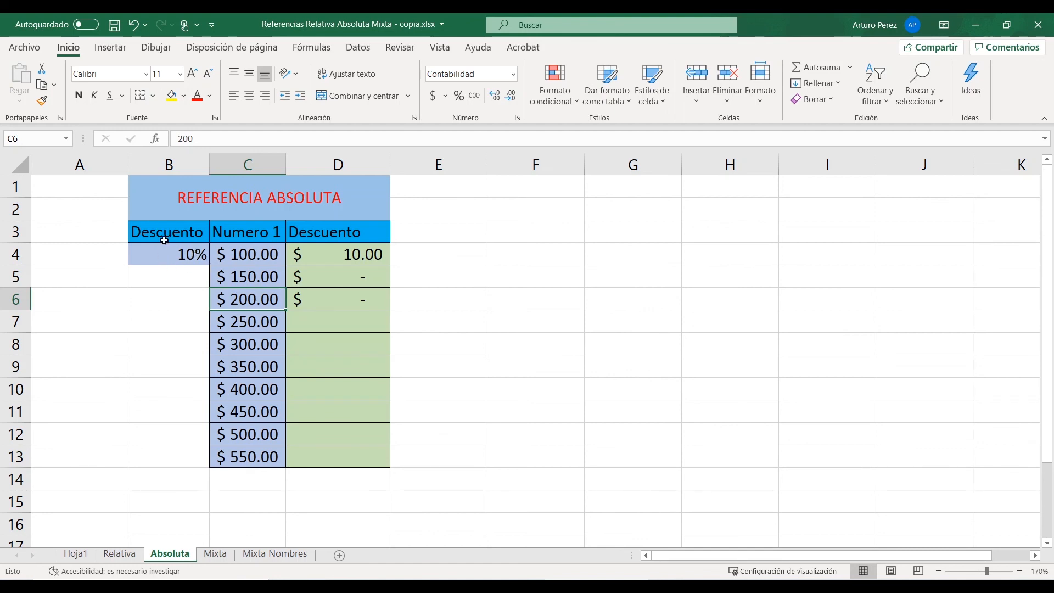
left_click(343, 273)
left_click(240, 141)
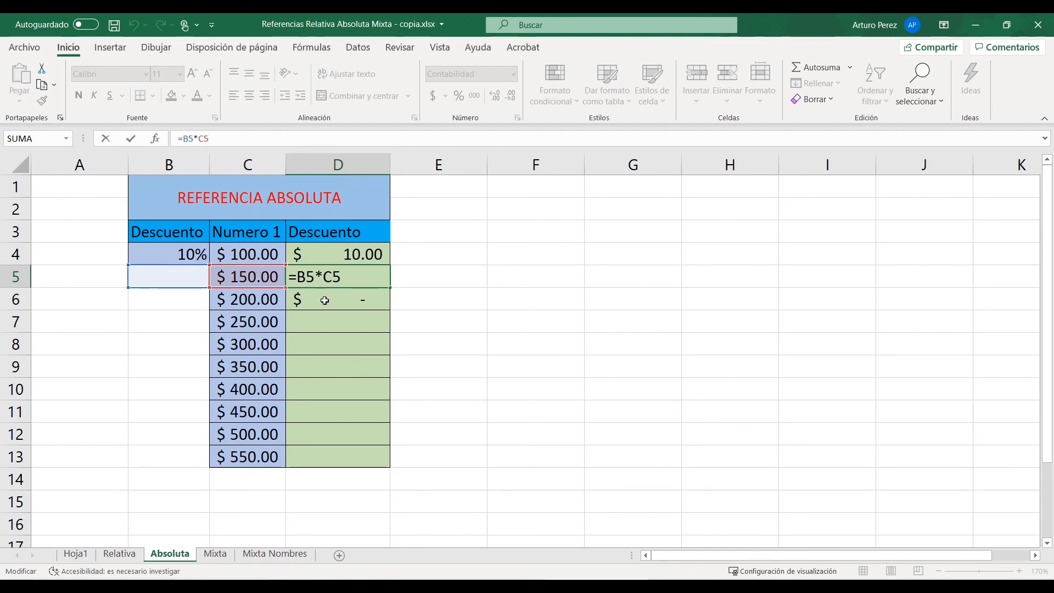
key("Return")
key("F2")
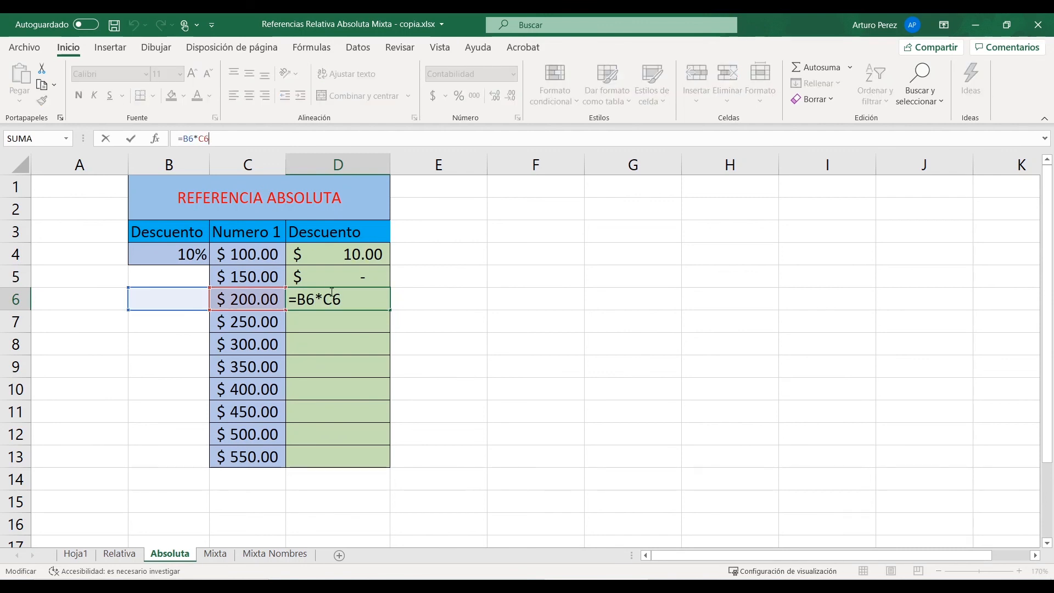
left_click(343, 275)
left_click(343, 257)
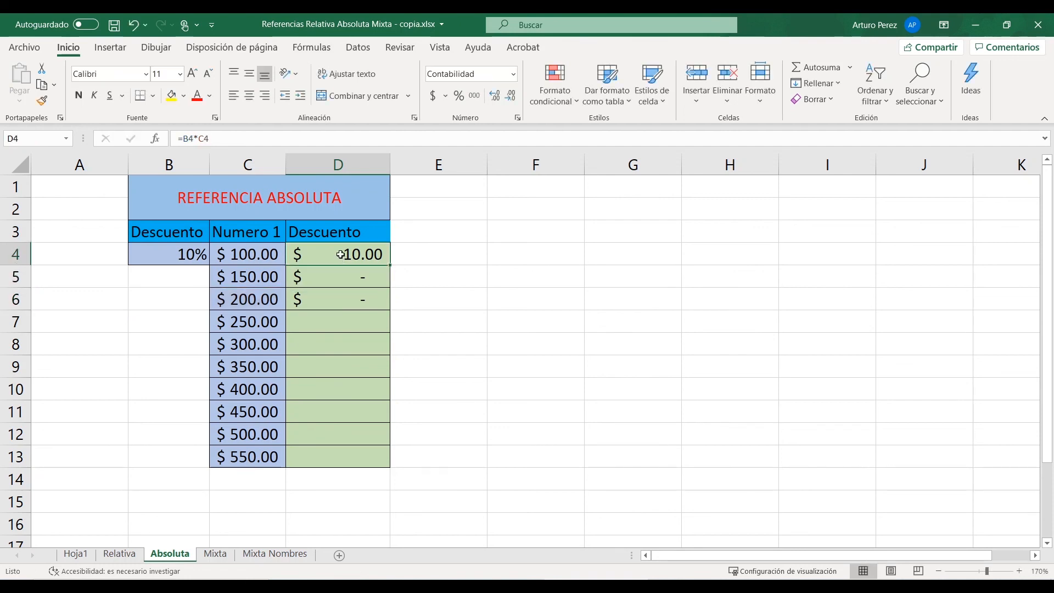
left_click(158, 249)
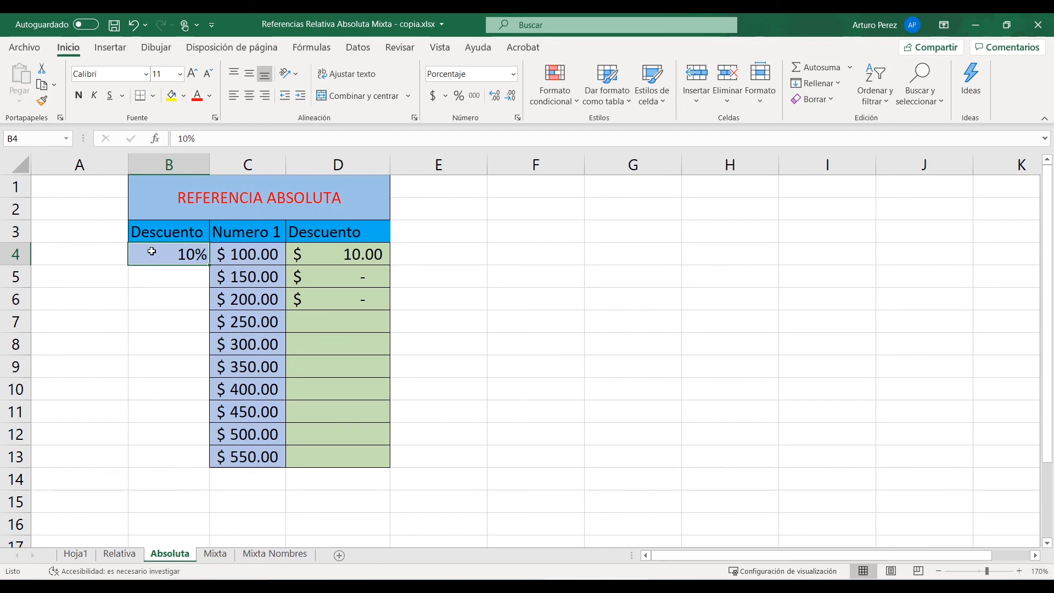
Step: Replace the formula in D4 with =$B$4*C4, making the discount cell an absolute reference
left_click(358, 254)
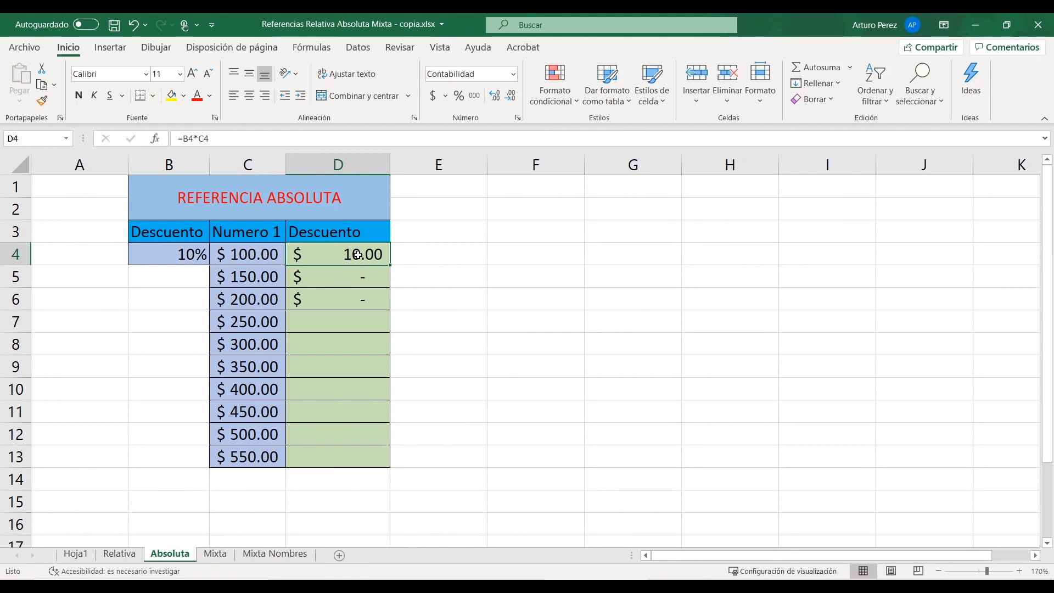
type("=")
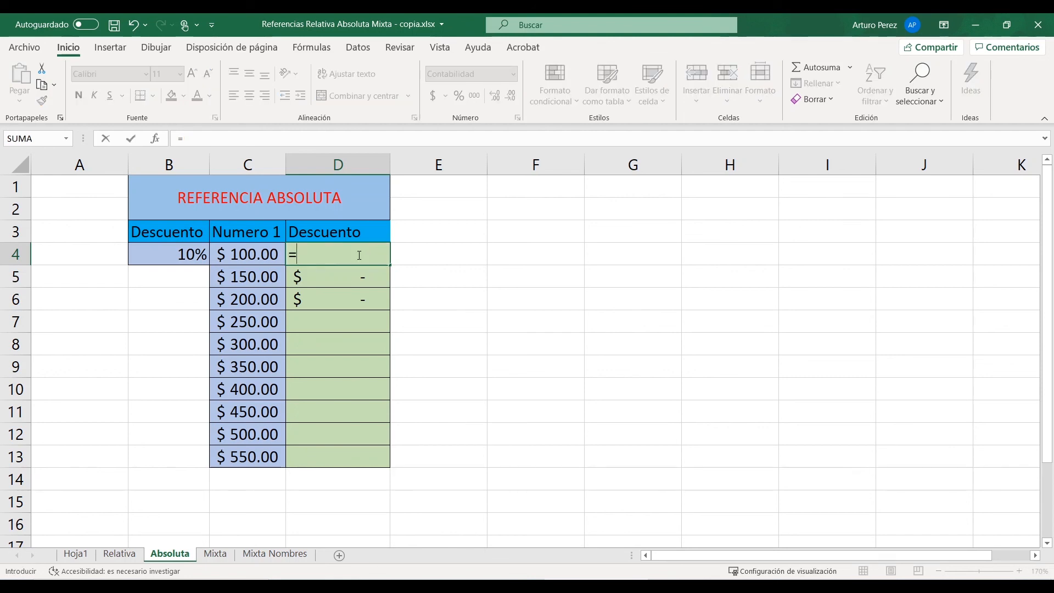
left_click(173, 256)
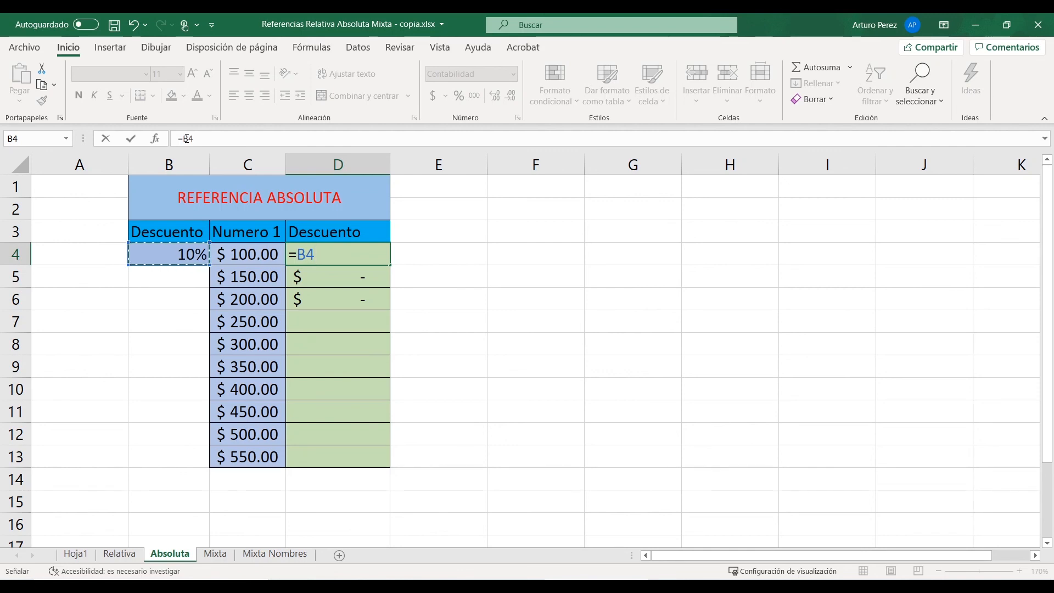
double_click(187, 138)
key("F4")
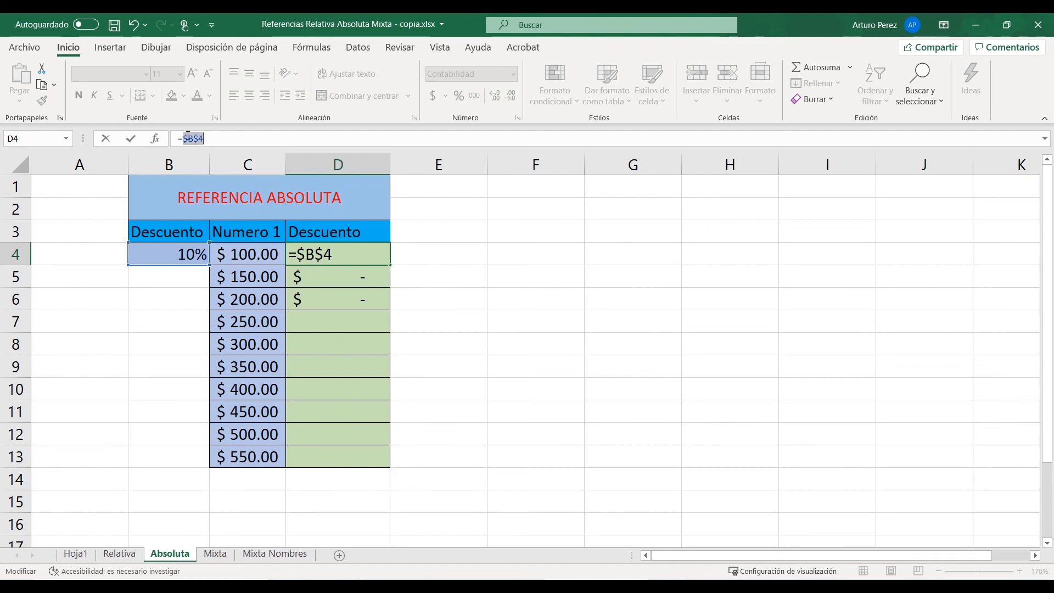
left_click(229, 138)
type("*")
left_click(246, 253)
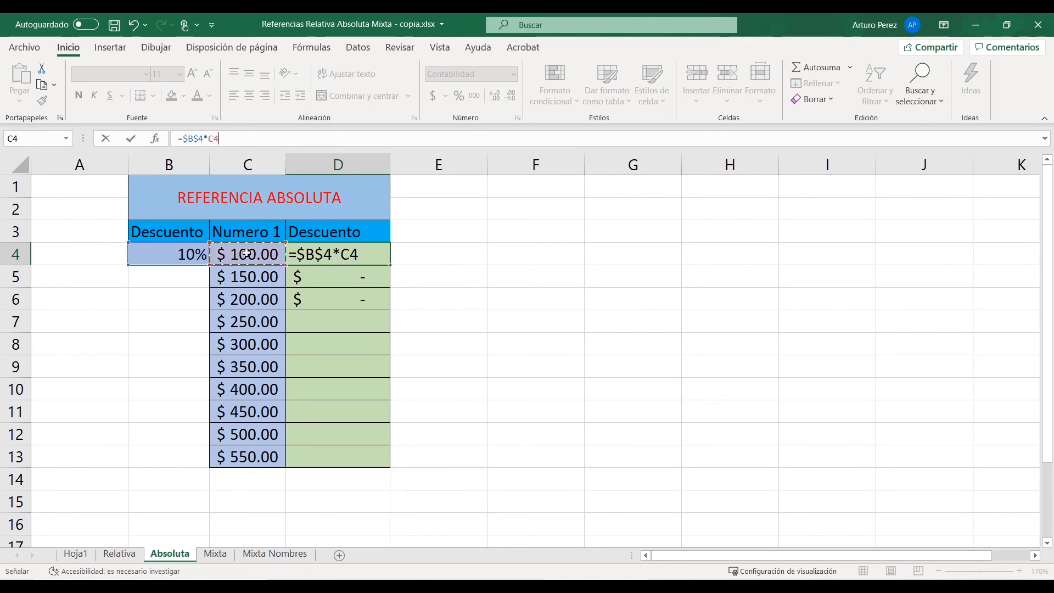
key("Return")
Step: Fill the absolute-reference discount formula from D4 down through D13 and check the copies in D5, D6, D12 and D13
left_click(339, 260)
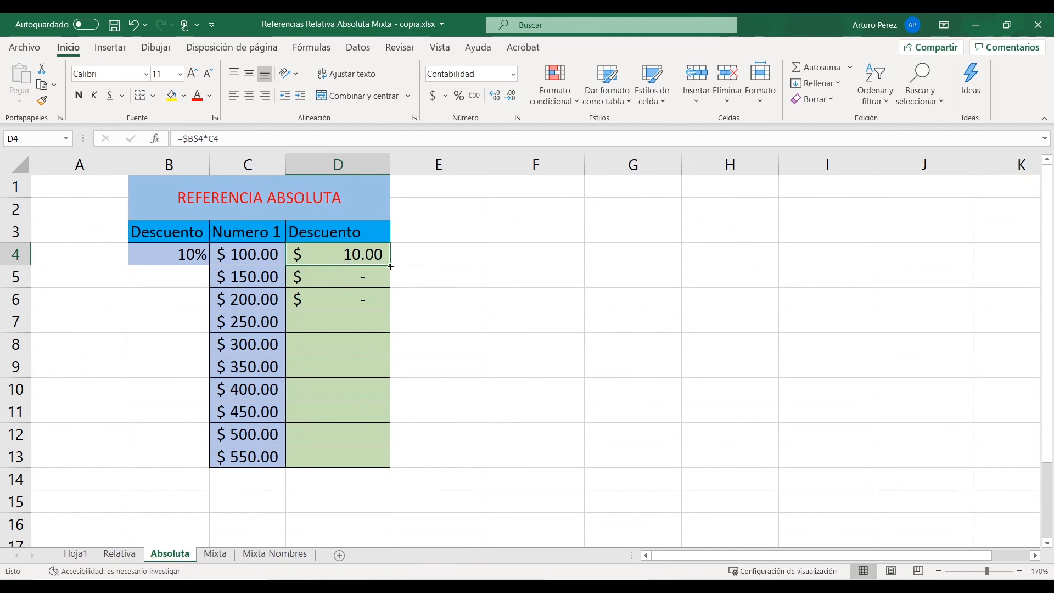
left_click_drag(391, 264, 363, 468)
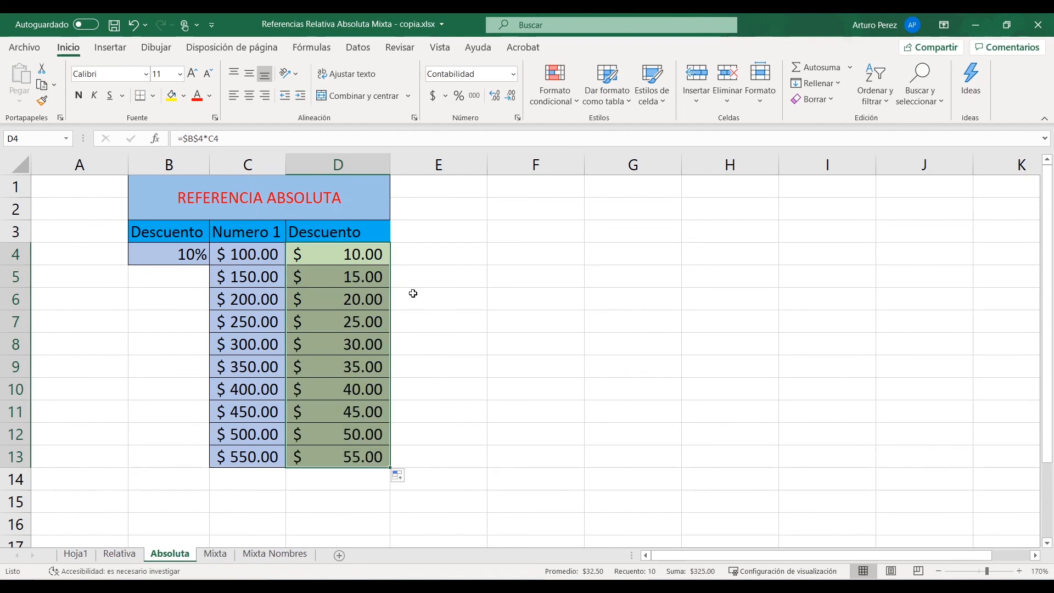
left_click(365, 280)
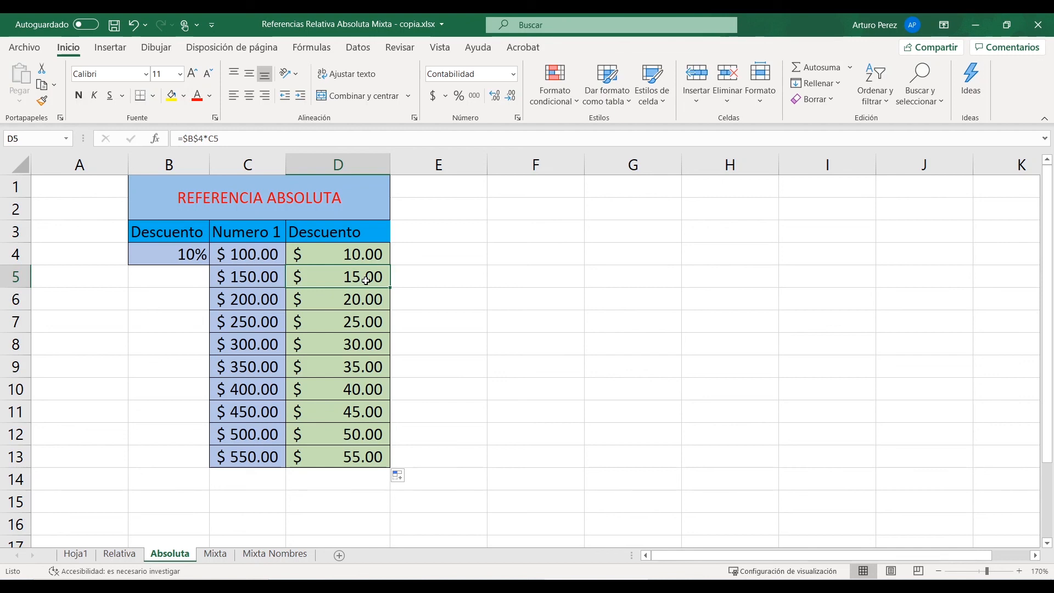
left_click(359, 301)
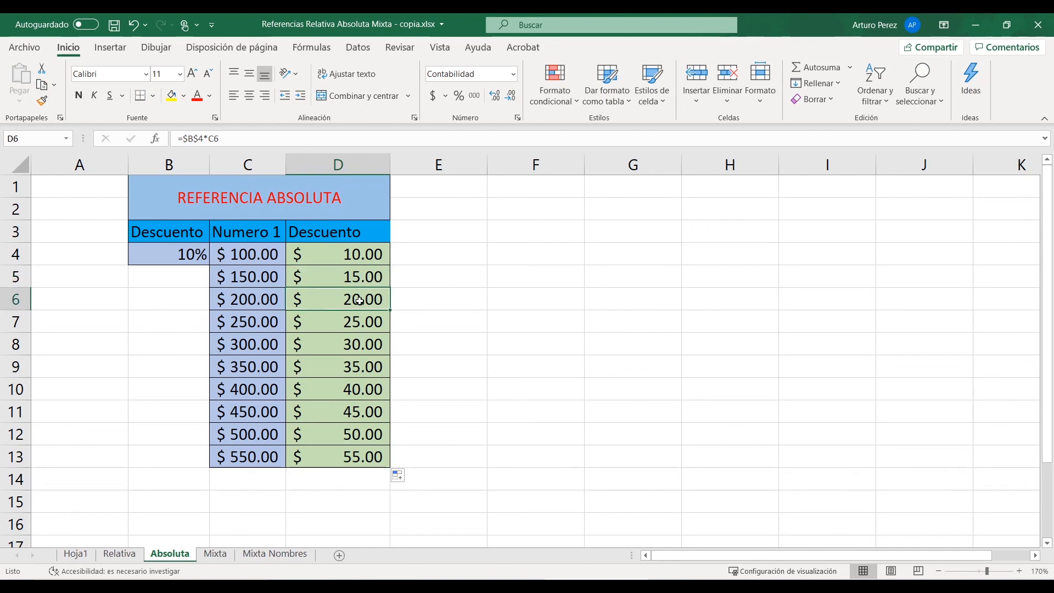
left_click(367, 438)
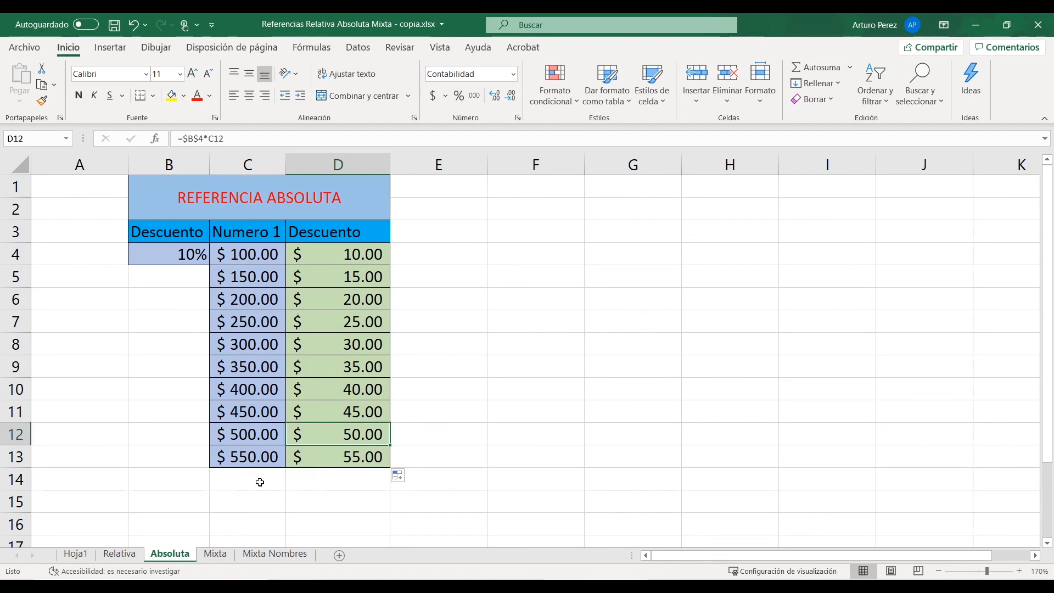
left_click(362, 457)
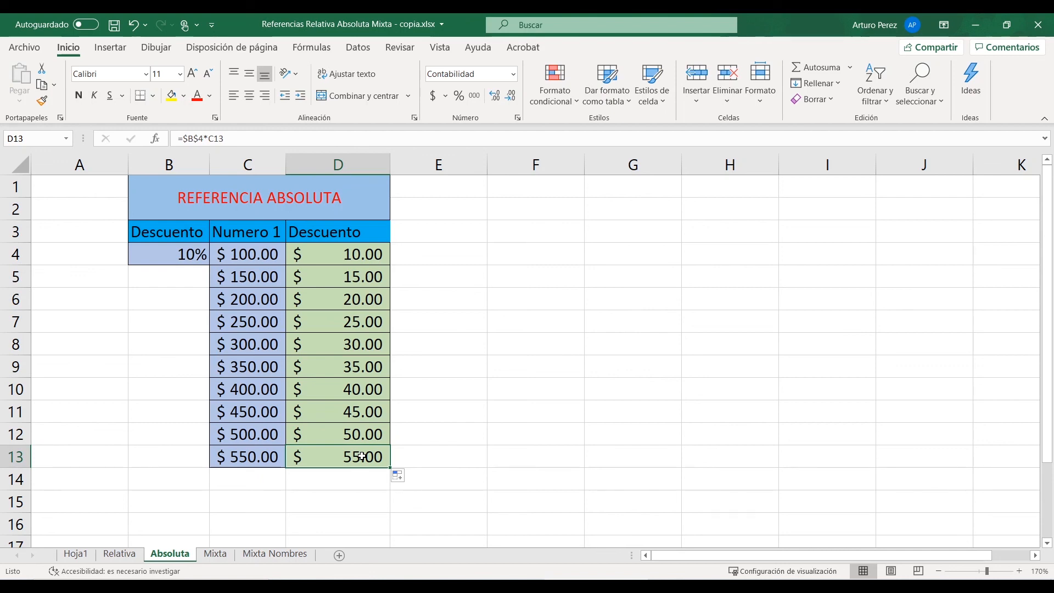
Step: Inspect the highlighted absolute and relative references in the Descuento formulas of cells D4 through D7
left_click(359, 258)
key("F2")
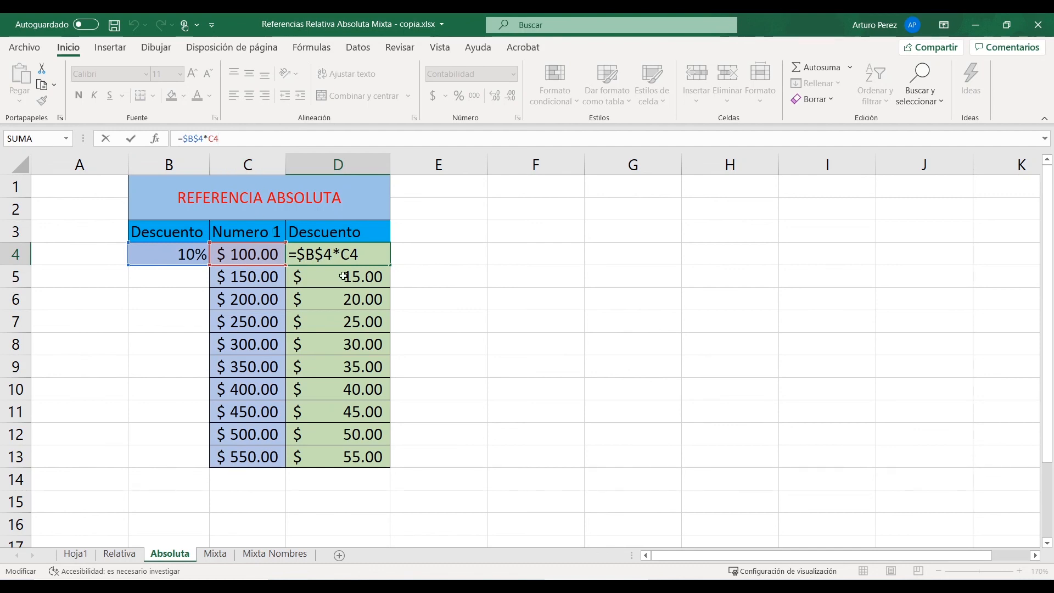
key("Return")
left_click(305, 139)
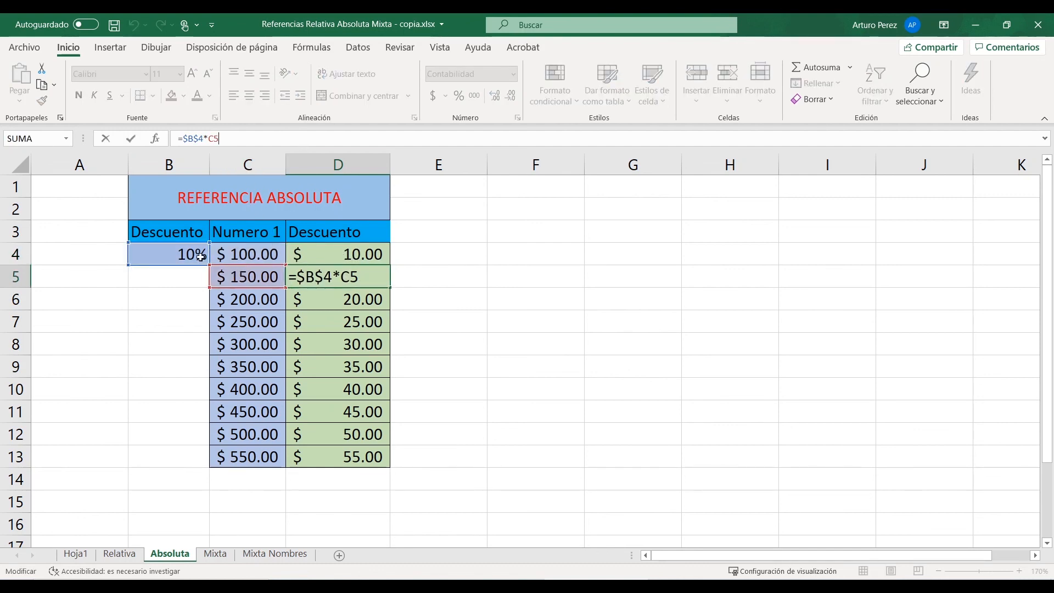
key("Return")
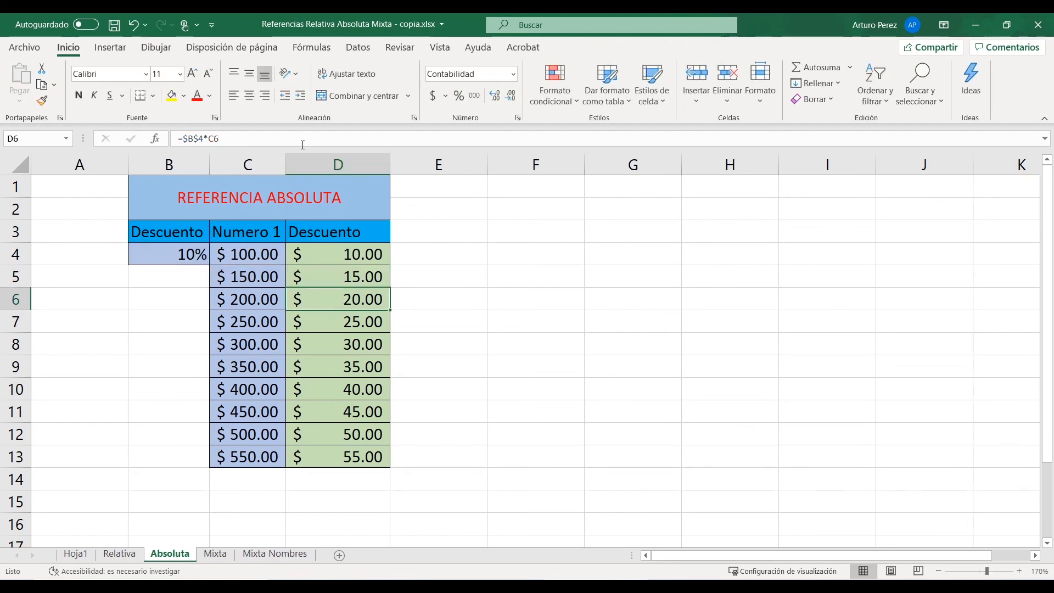
left_click(302, 140)
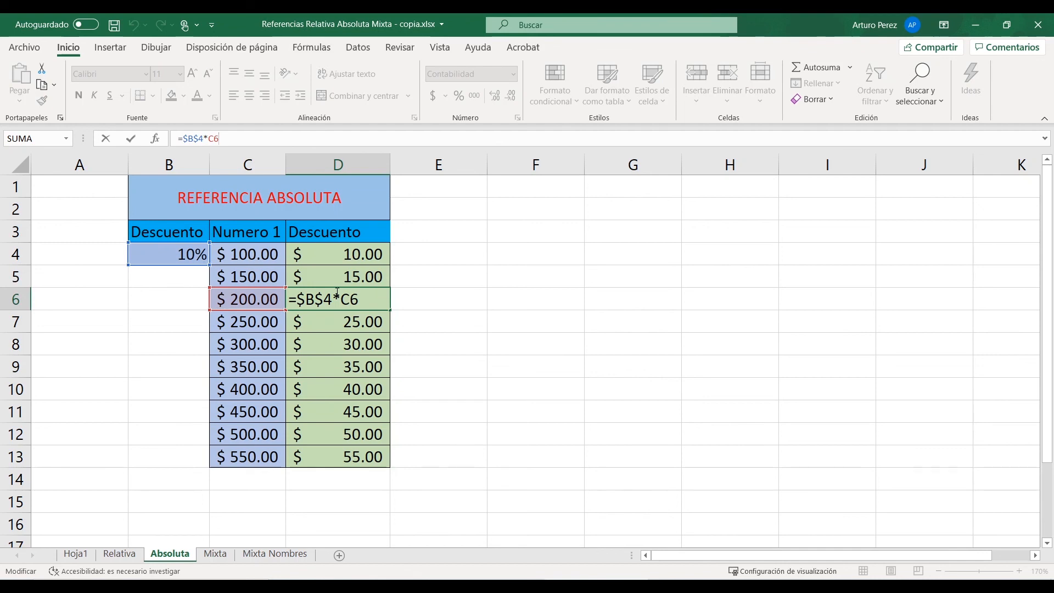
key("Return")
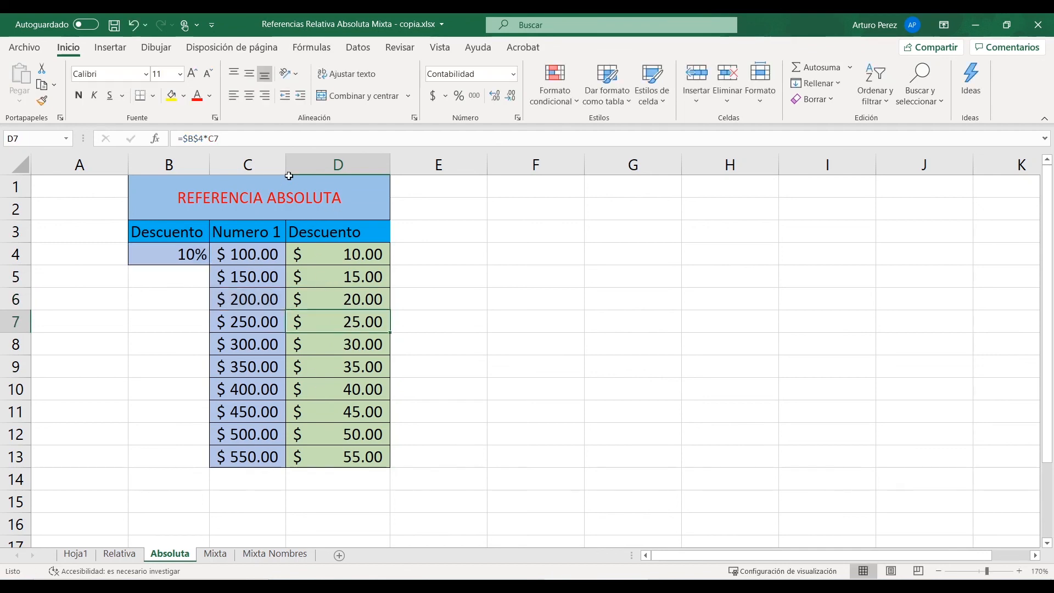
left_click(306, 140)
key("Return")
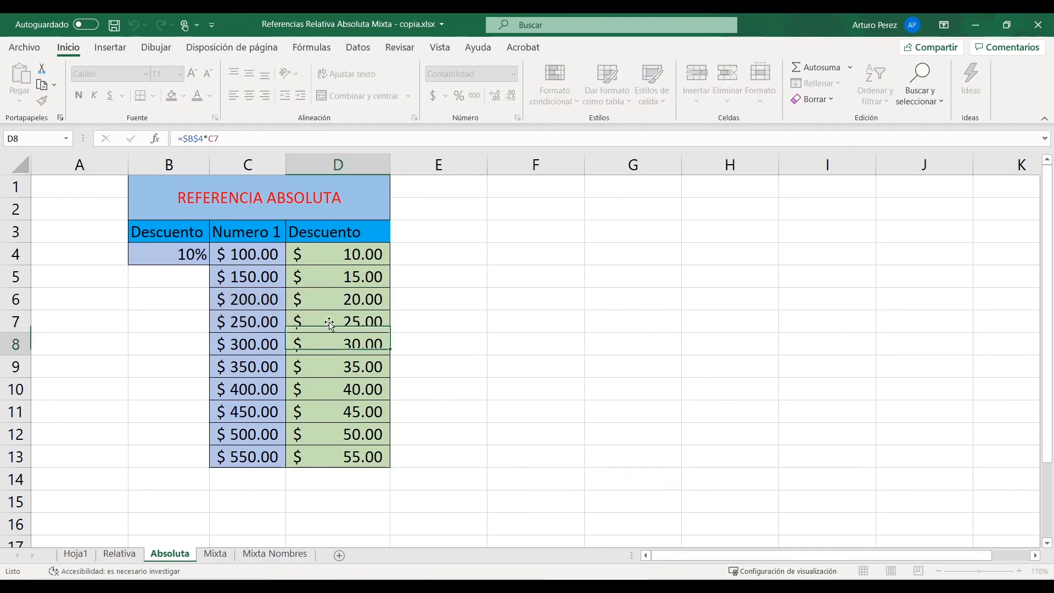
Step: Inspect the highlighted absolute and relative references in the Descuento formulas of cells D8 and D9
left_click(322, 140)
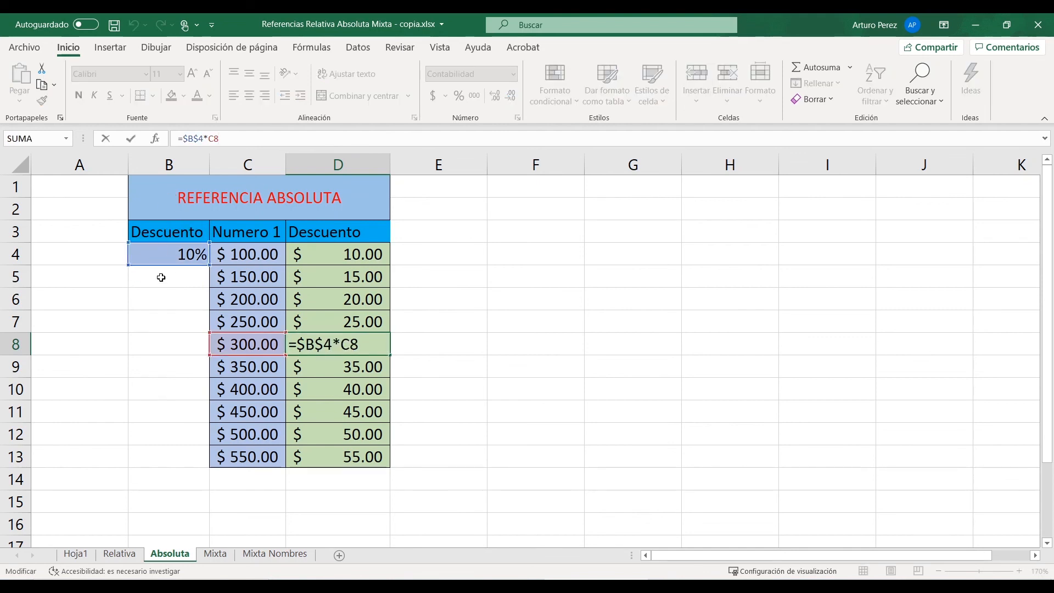
left_click(342, 369)
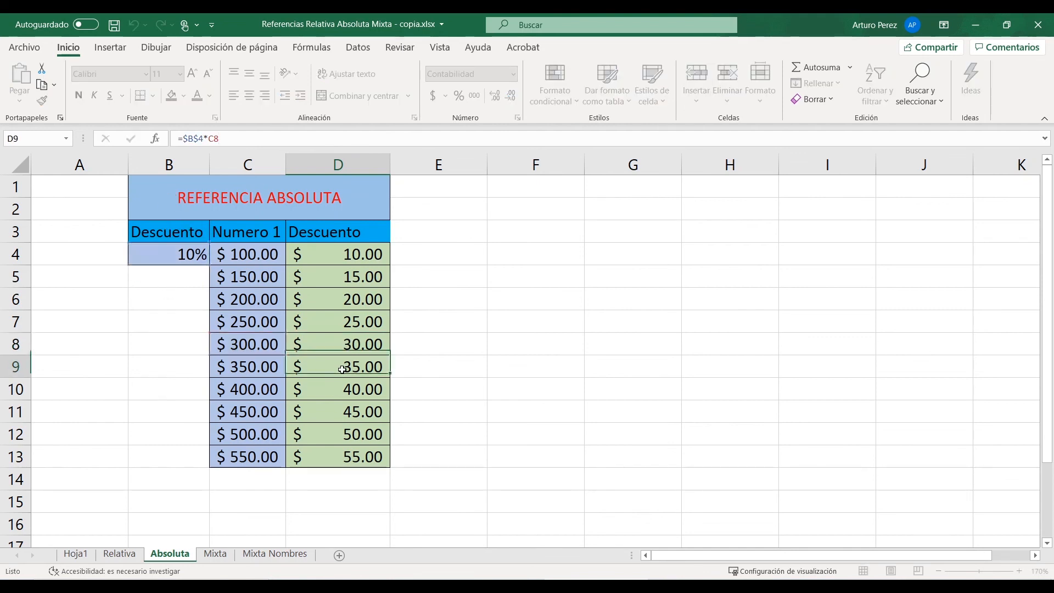
left_click(289, 140)
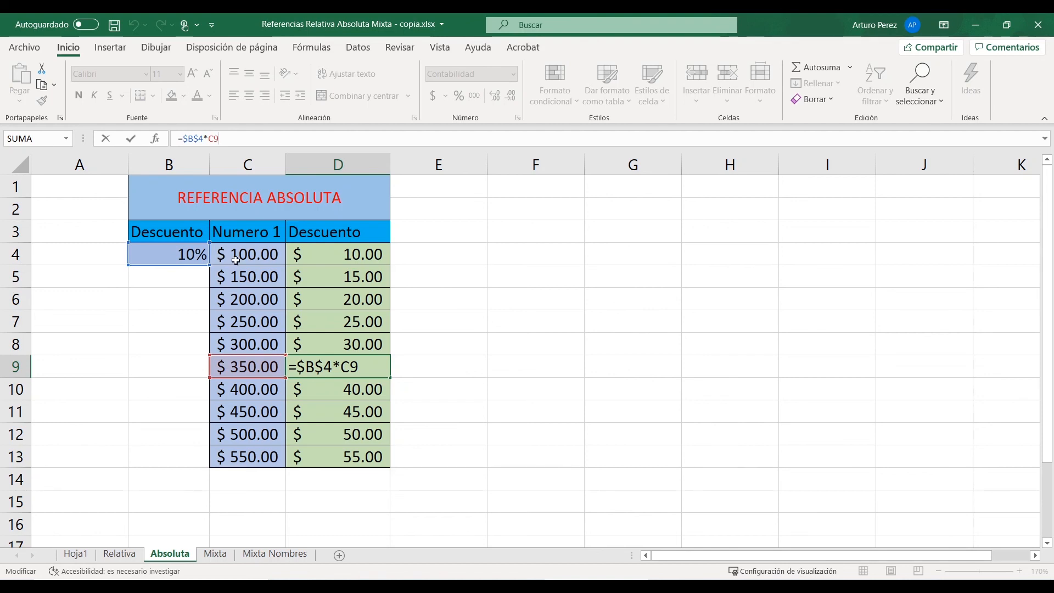
key("Return")
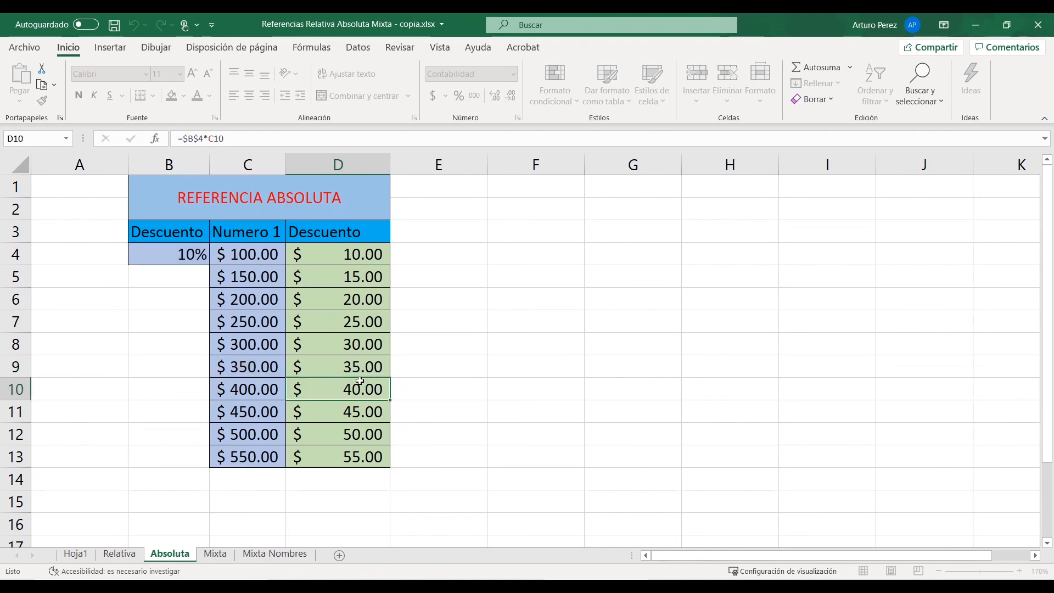
left_click(330, 363)
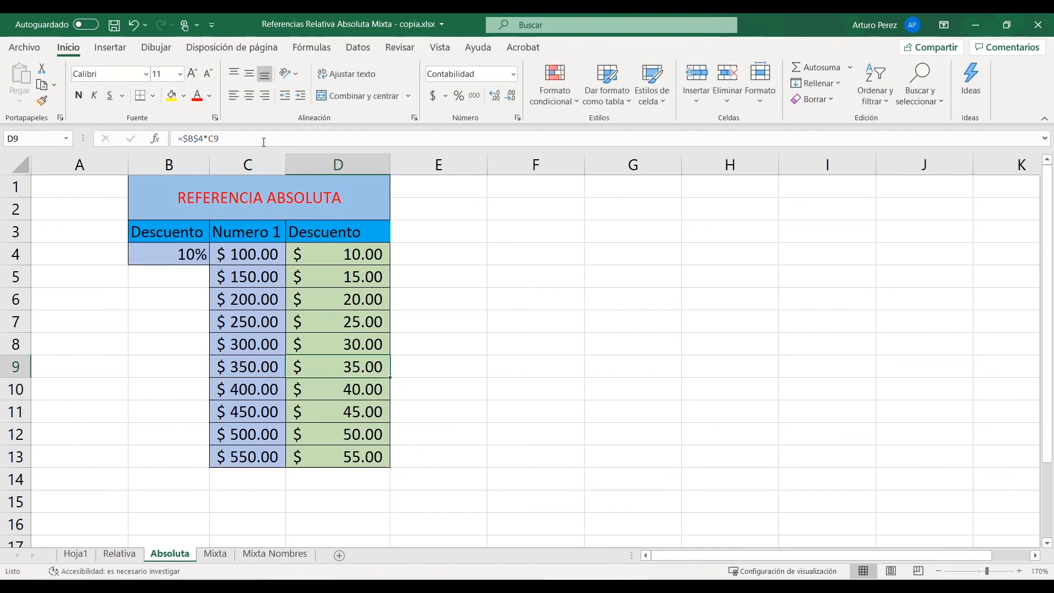
key("F2")
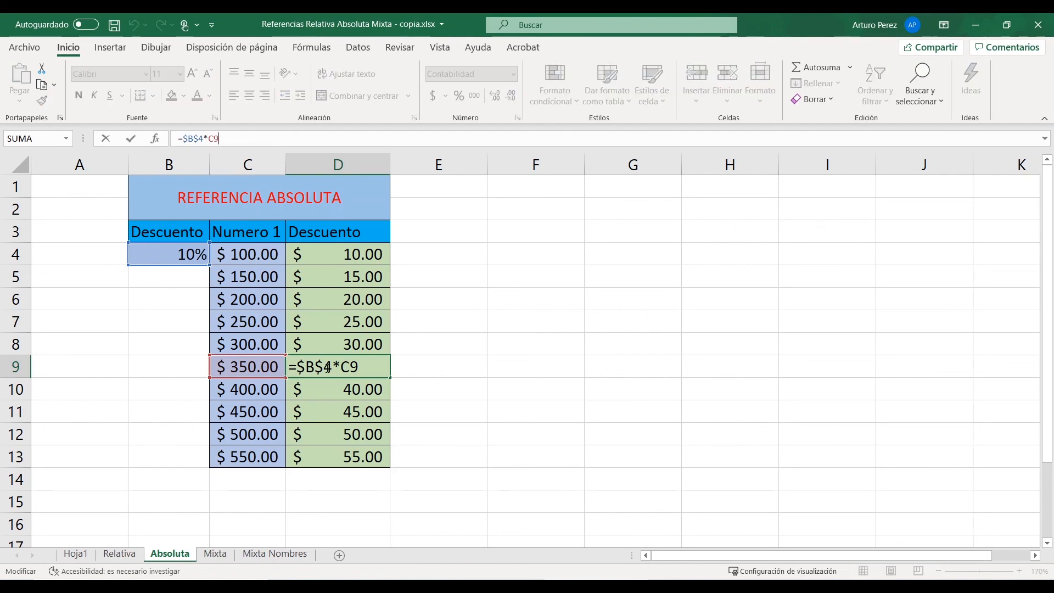
left_click(422, 367)
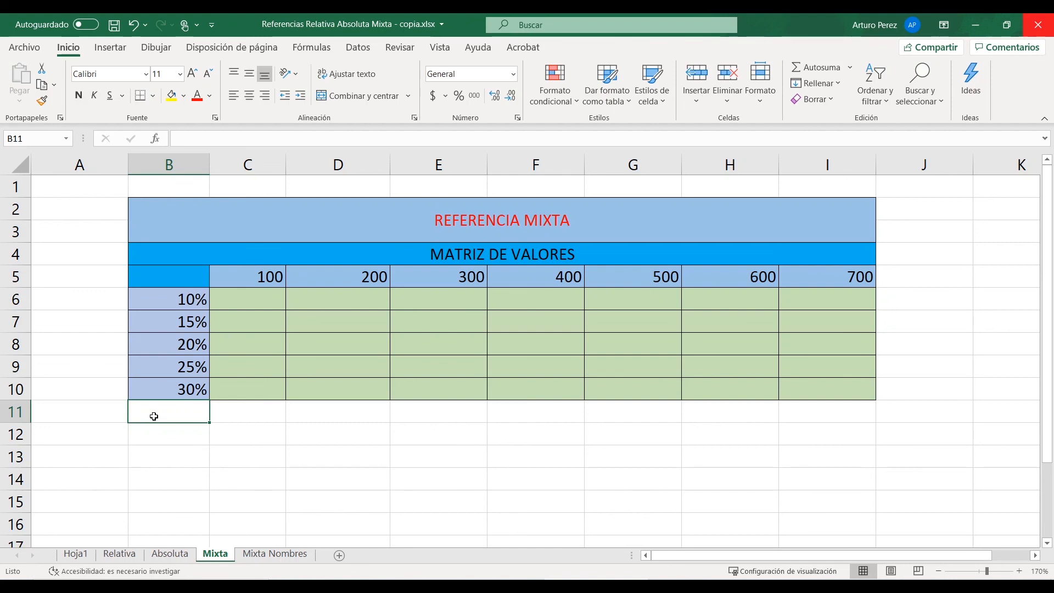
double_click(254, 296)
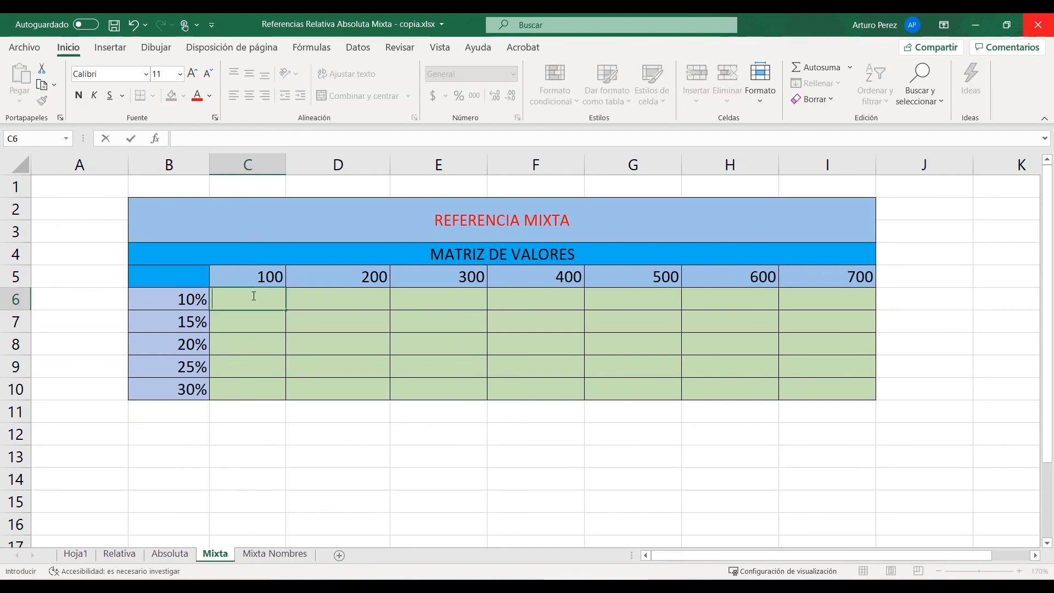
type("=")
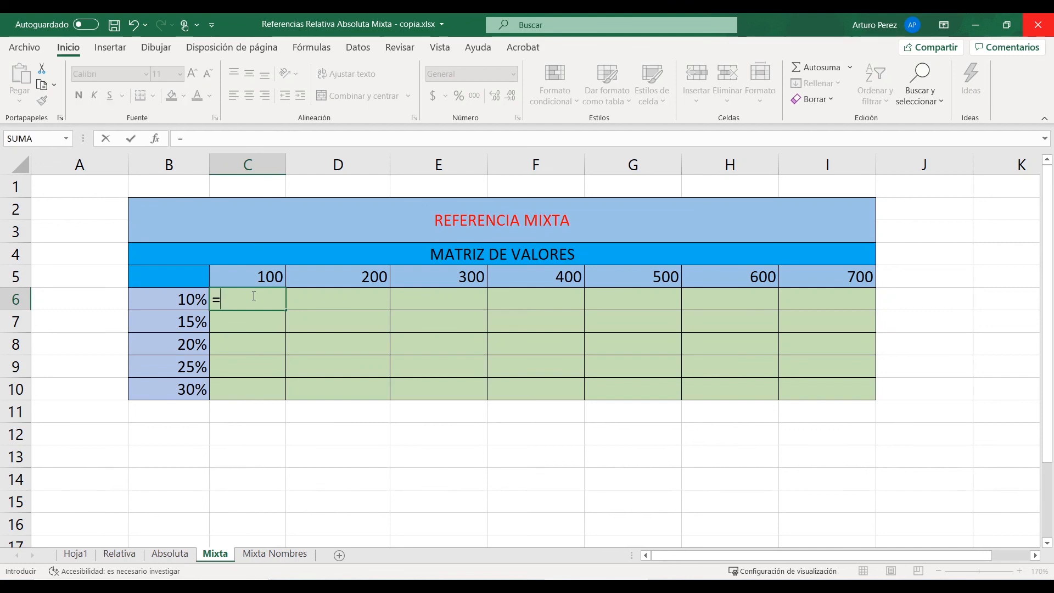
left_click(182, 300)
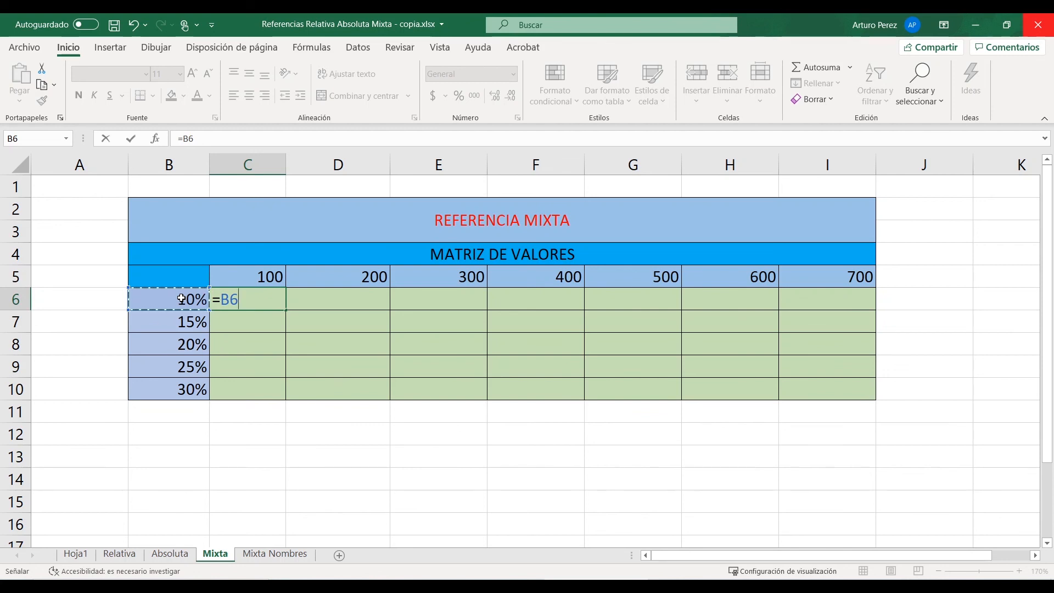
key("F4")
key("F4")
key("F4")
type("*")
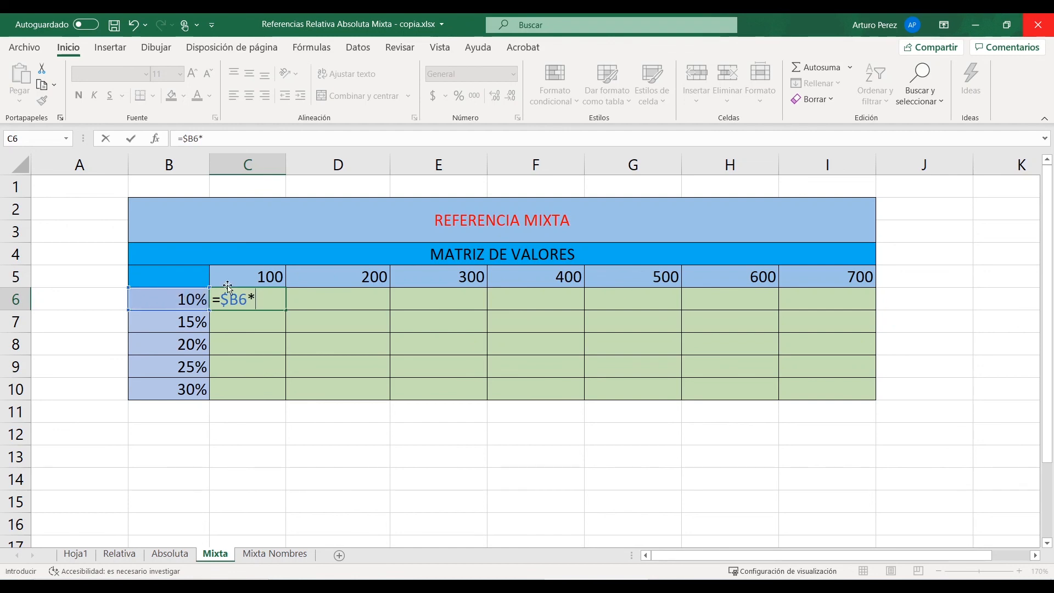
left_click(248, 276)
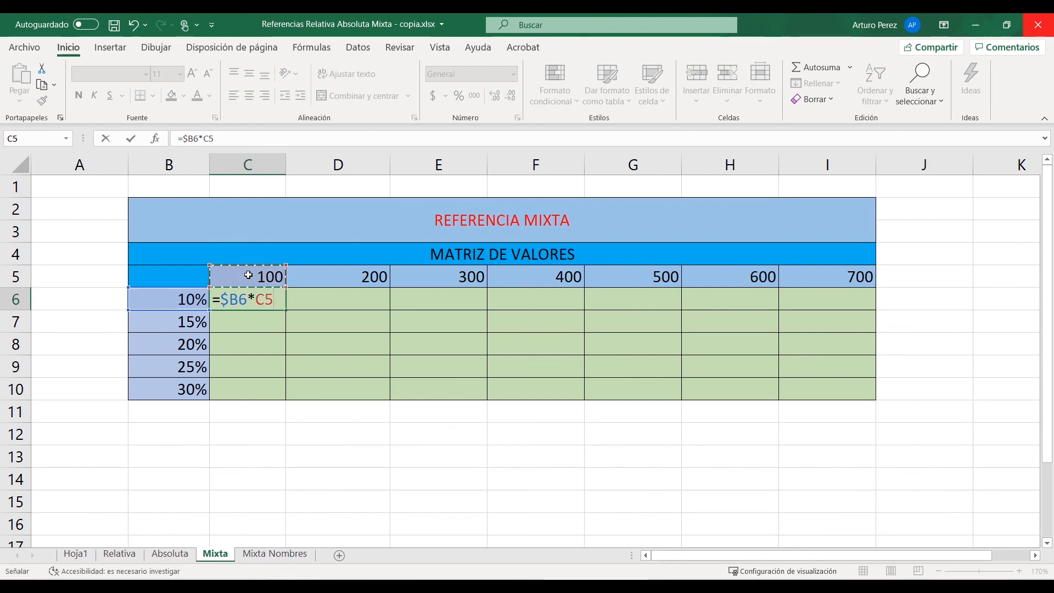
left_click(17, 276)
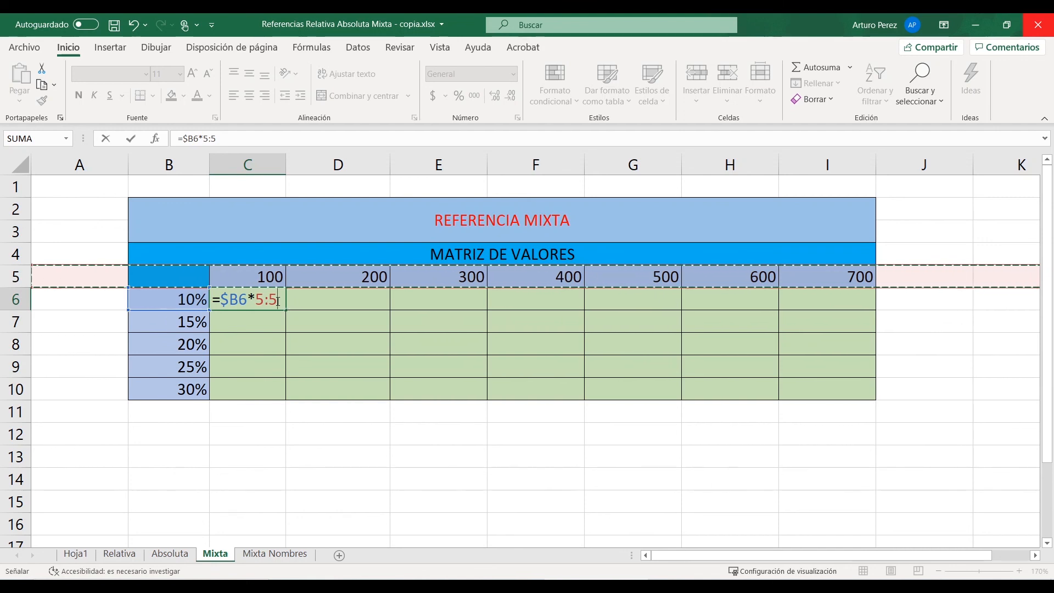
key("Escape")
Step: Enter the mixed-reference formula =$B6*C$5 in C6 of the Mixta sheet, fixing column B and row 5
type("=")
left_click(190, 299)
key("F4")
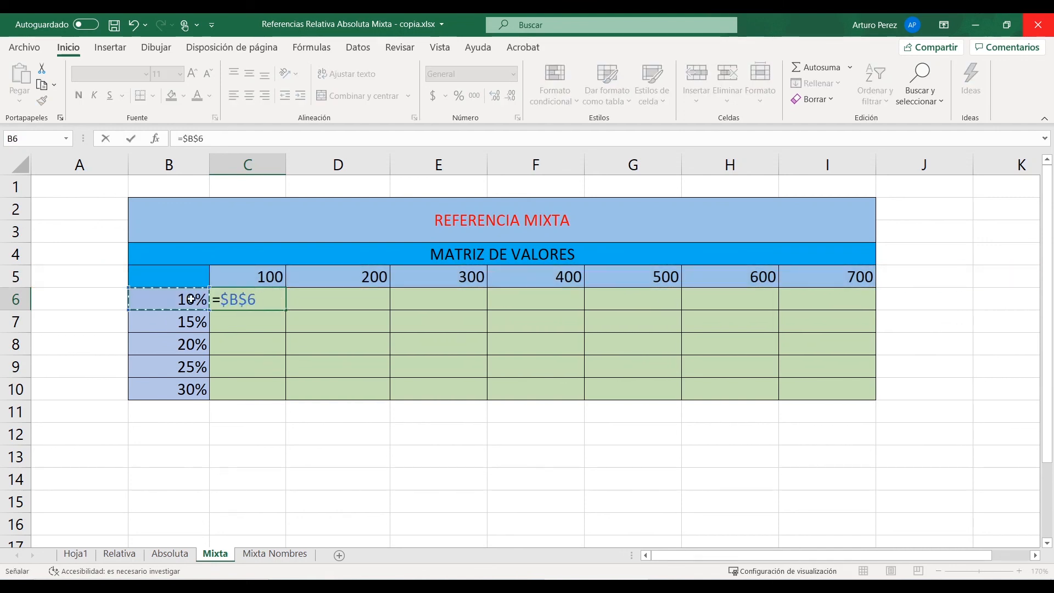
key("F4")
key("F4")
type("*")
left_click(262, 276)
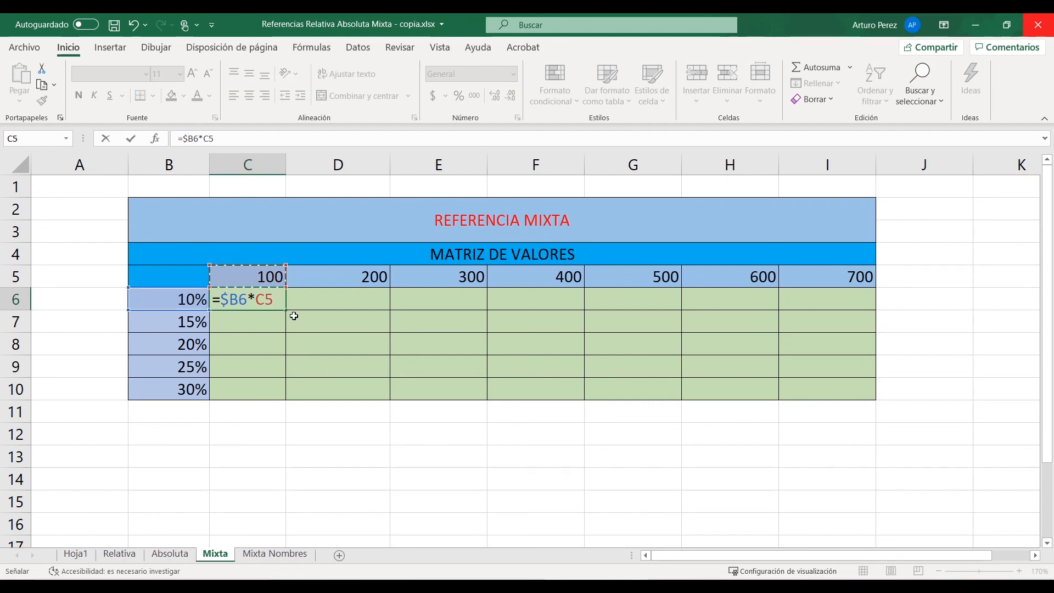
key("F4")
key("F4")
key("Return")
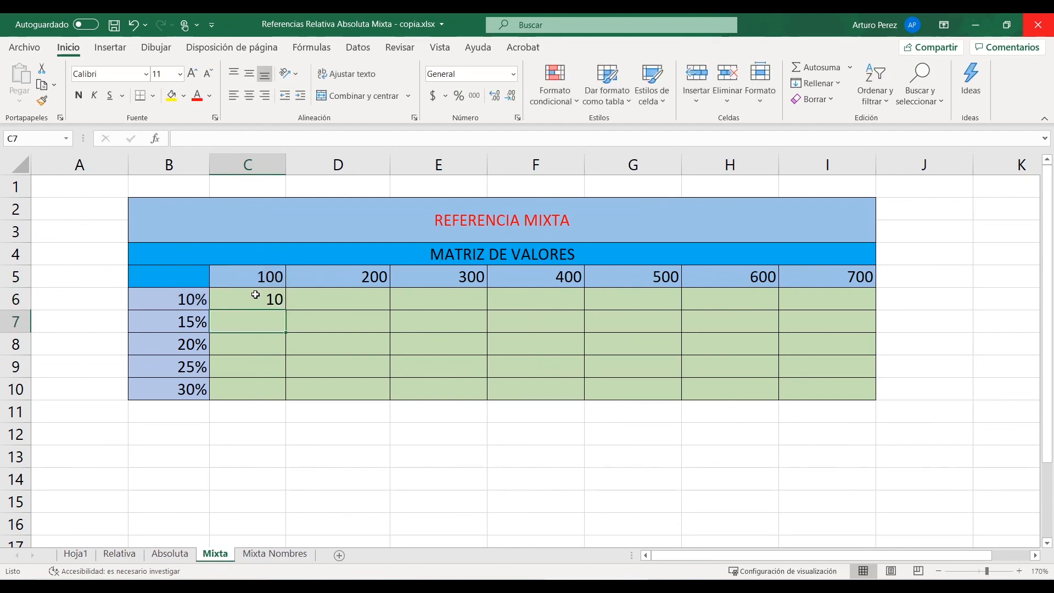
Step: Fill the mixed-reference formula from C6 down through C10 and check the copies in C7 to C10
left_click(256, 295)
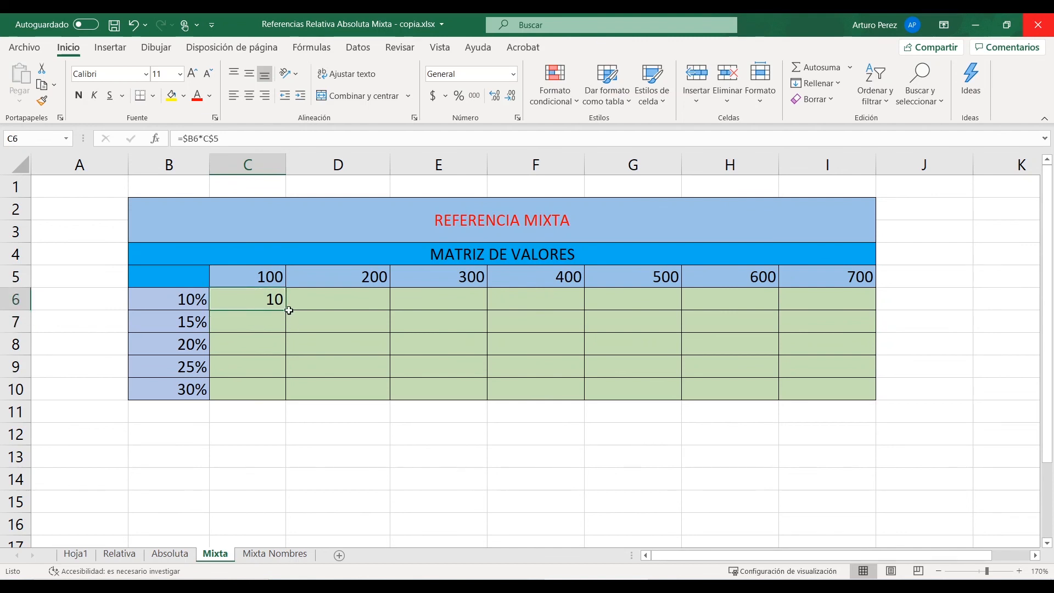
left_click_drag(282, 312, 300, 366)
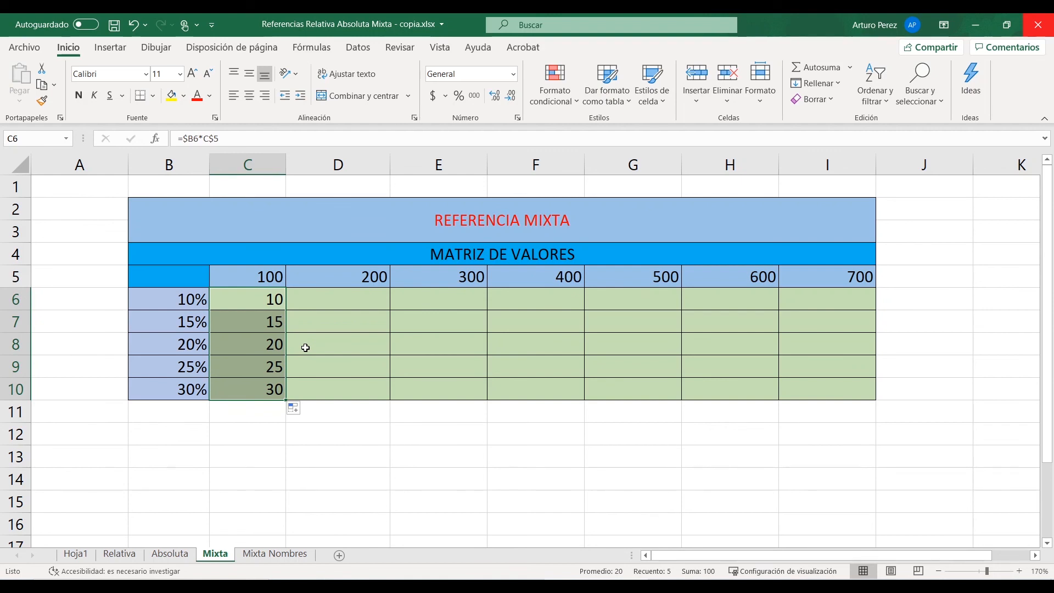
left_click(248, 321)
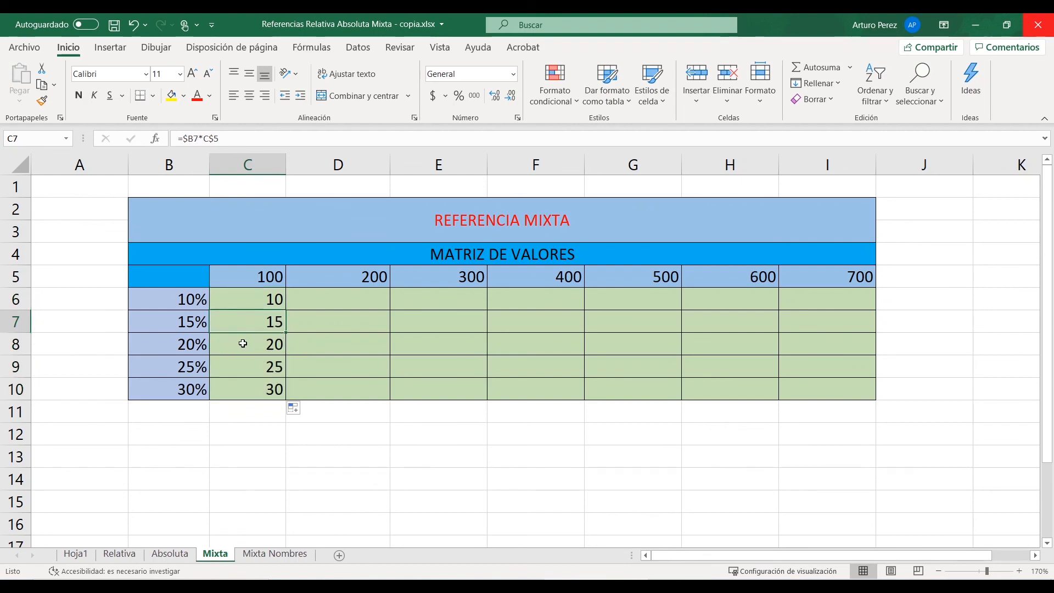
left_click(243, 341)
left_click(240, 364)
left_click(243, 387)
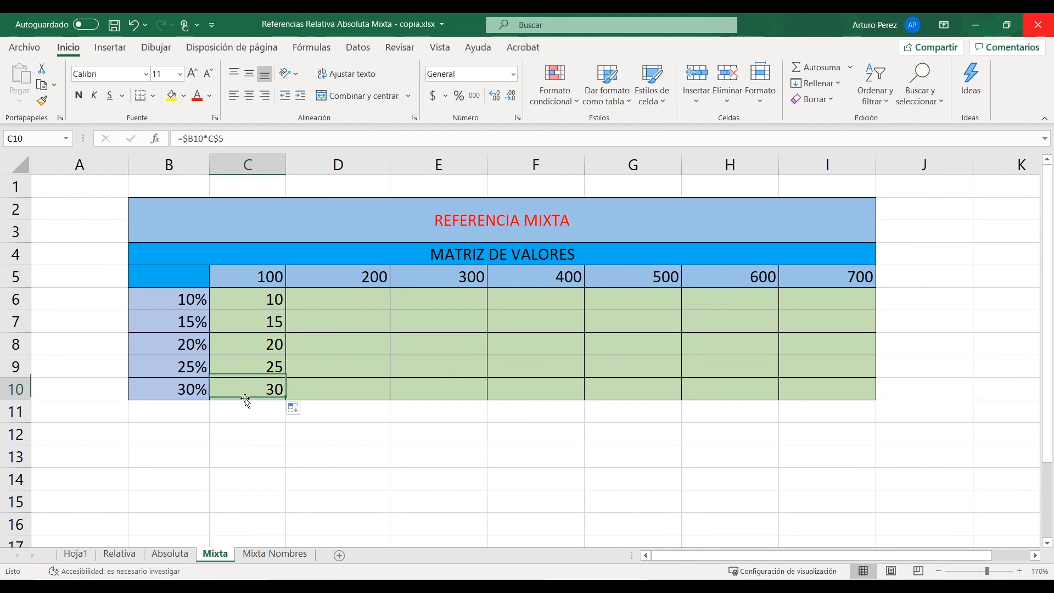
left_click(256, 301)
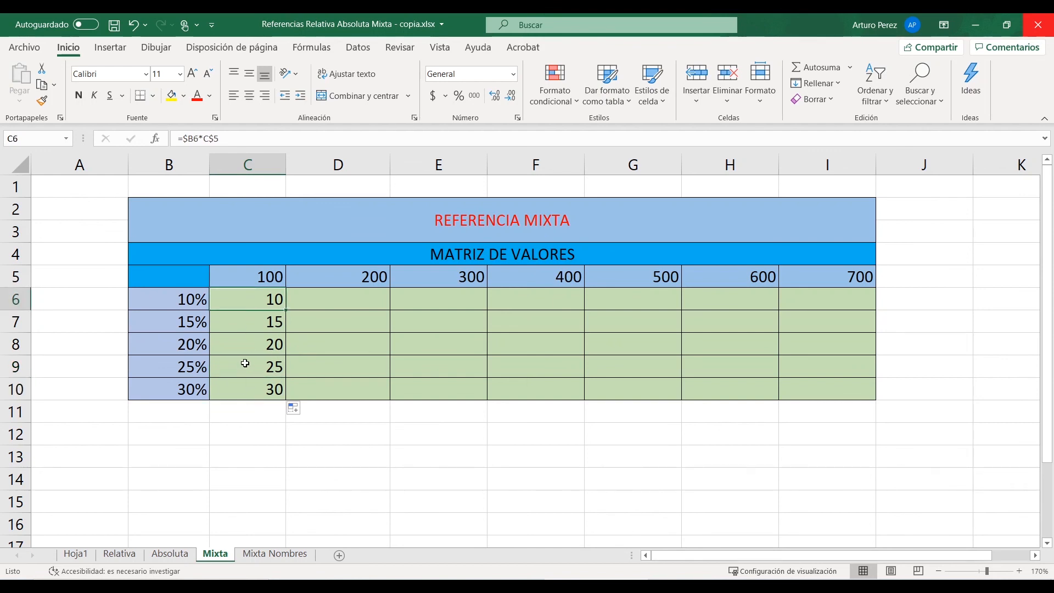
left_click(243, 363)
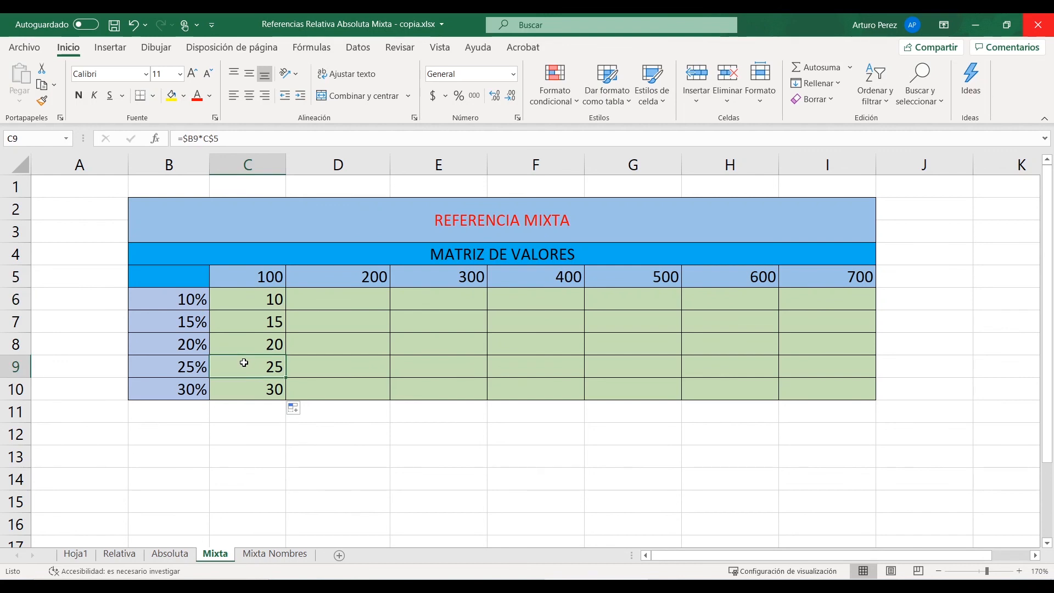
Step: Fill the mixed-reference formula from C6 across the rest of the value matrix through I10
left_click(266, 300)
left_click_drag(268, 328, 877, 400)
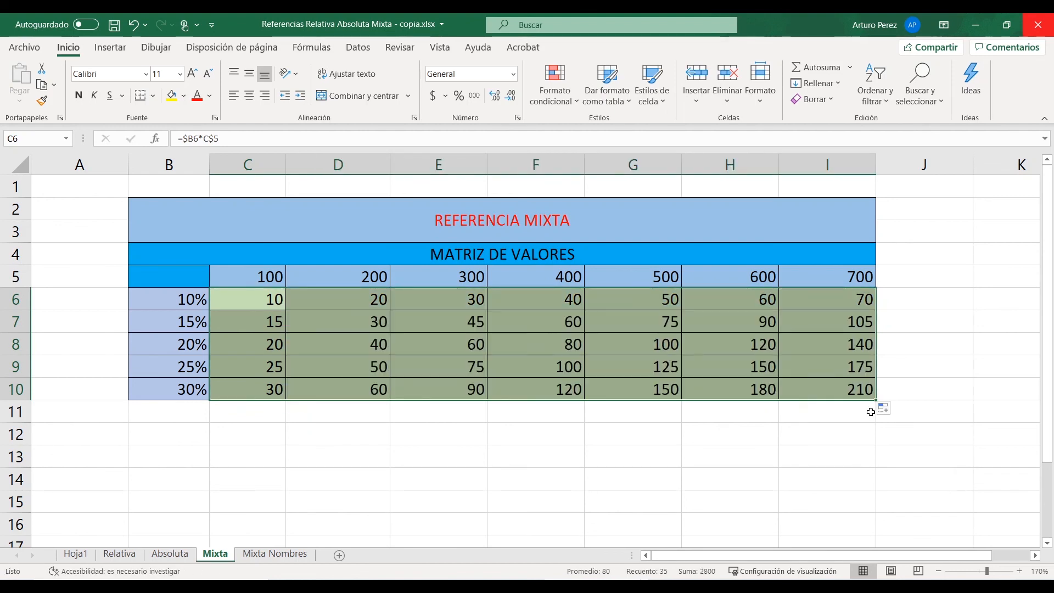
left_click(693, 436)
Step: Examine which percentage and header cells the mixed-reference formulas in G9, D7 and D9 refer to
left_click(640, 367)
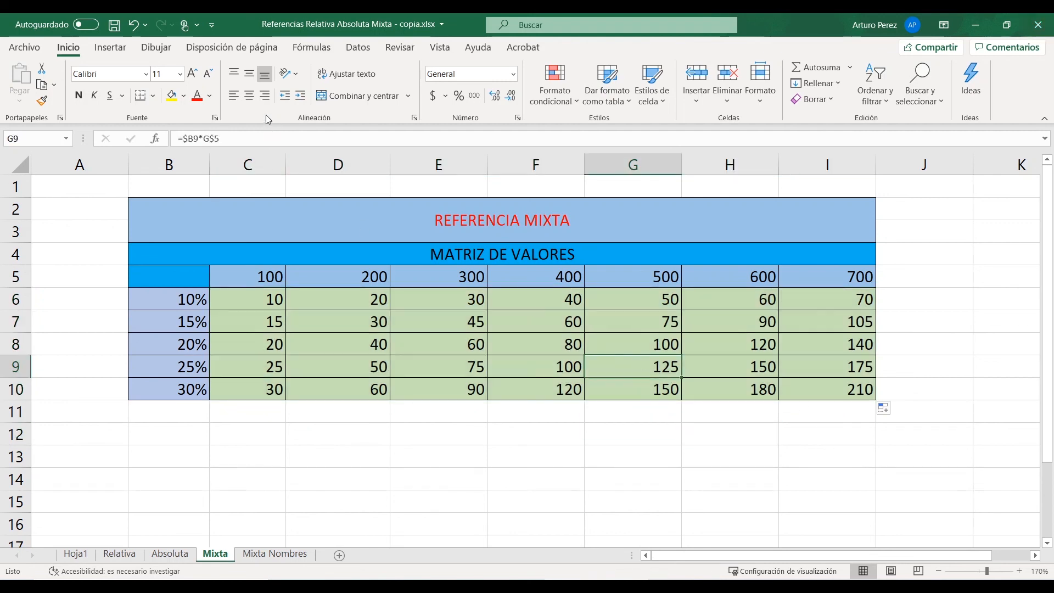
left_click(284, 136)
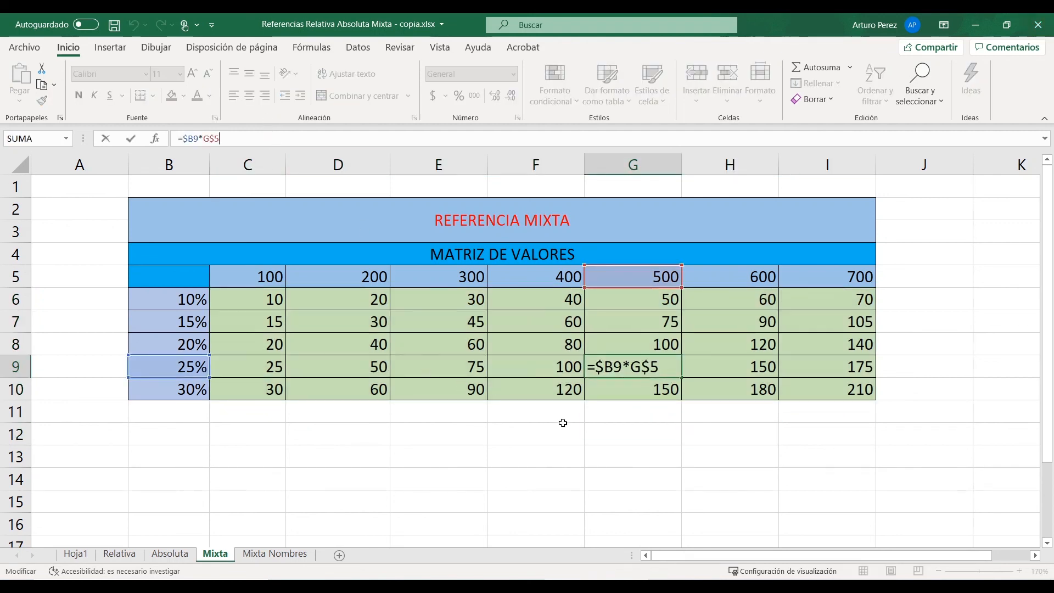
left_click(581, 437)
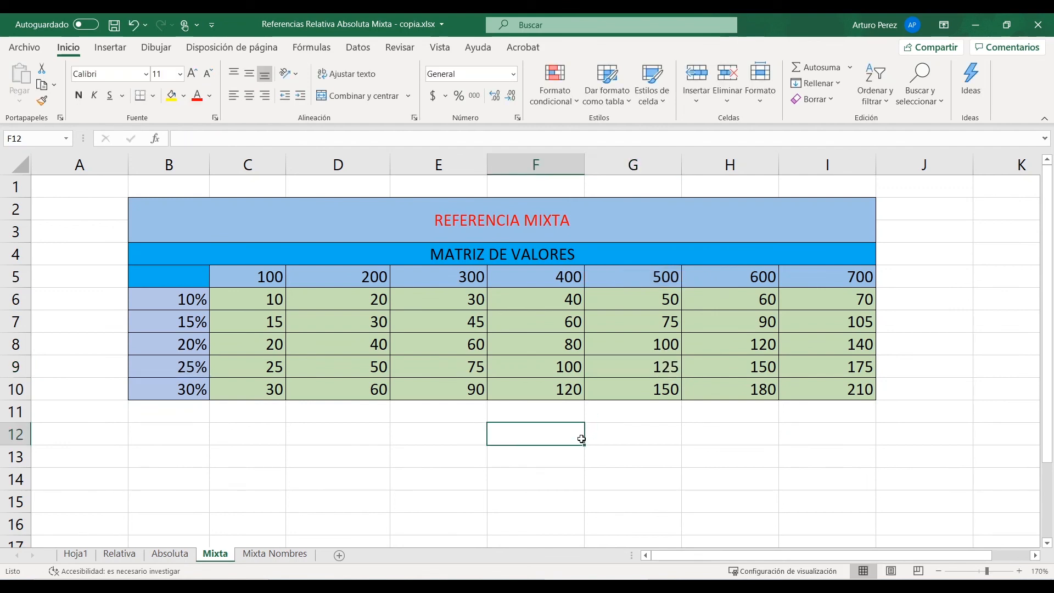
left_click(324, 318)
left_click(270, 139)
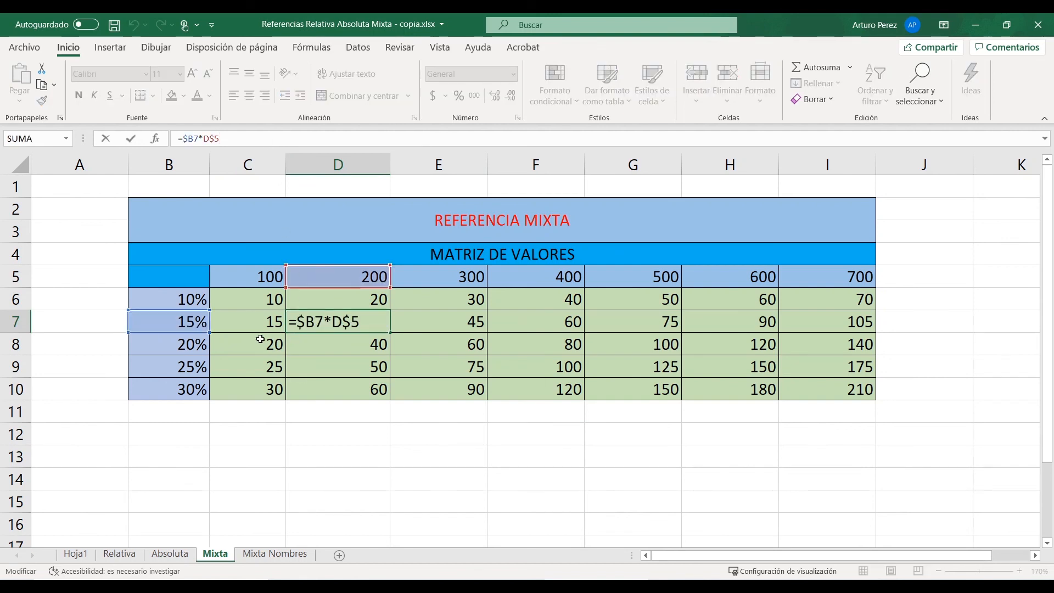
left_click(400, 367)
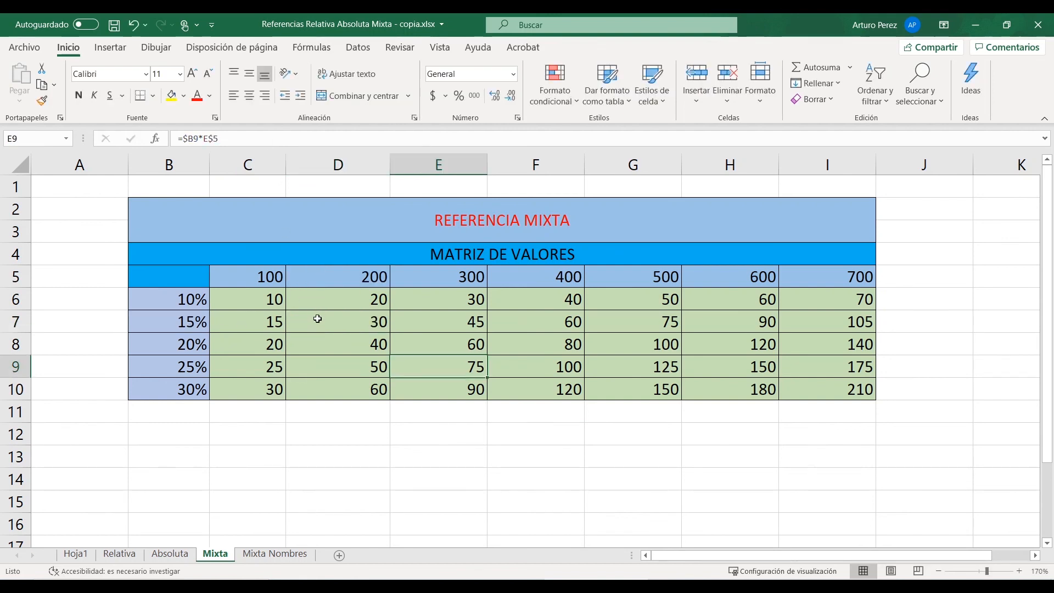
left_click(357, 361)
left_click(301, 137)
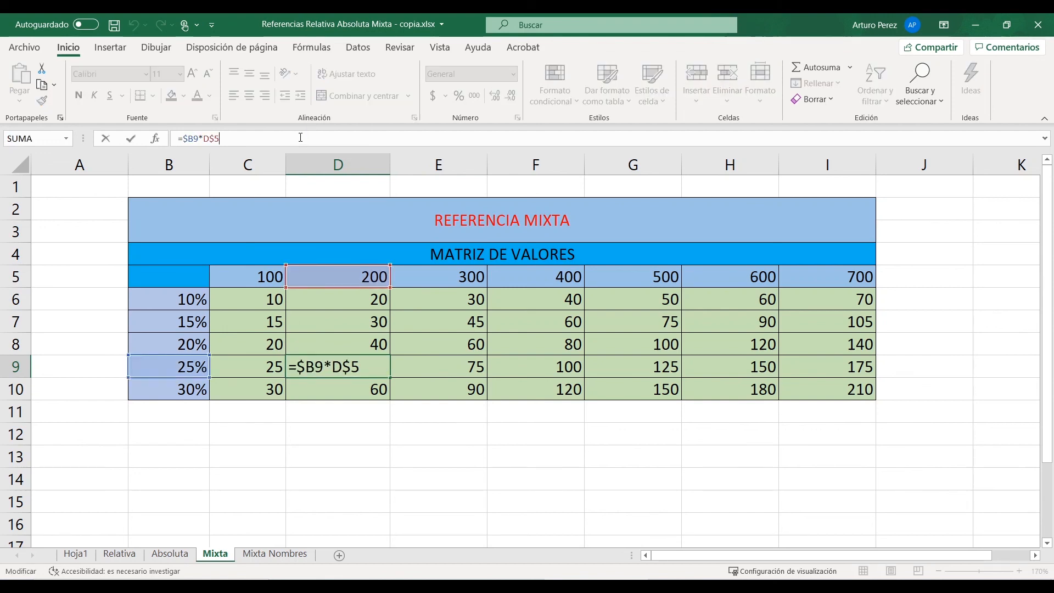
left_click(441, 324)
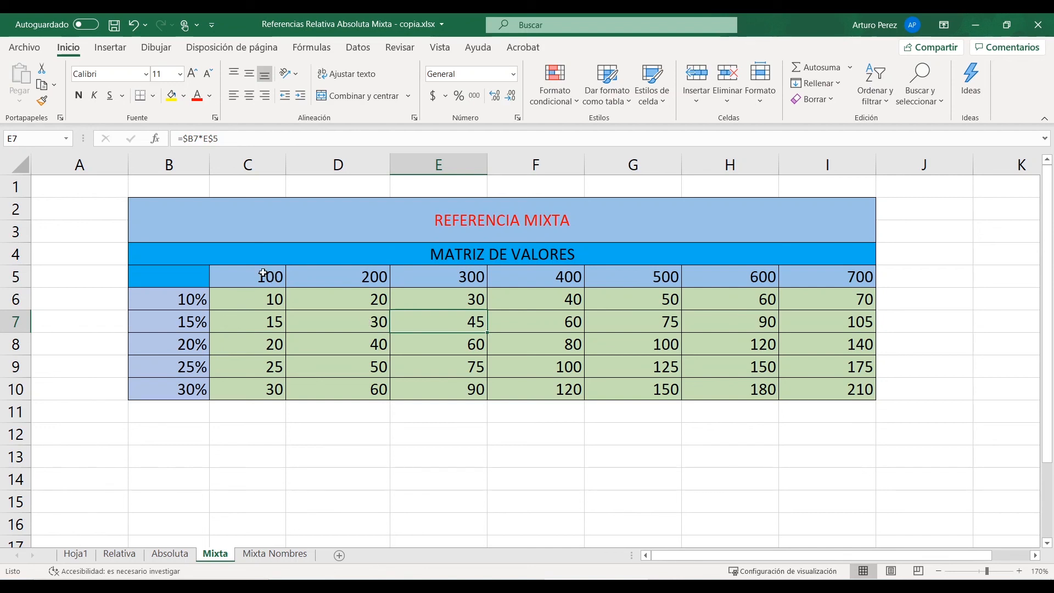
Step: On the Mixta Nombres sheet, name the percentage range B6:B10 Porcentajes
left_click(275, 554)
left_click_drag(172, 299, 172, 387)
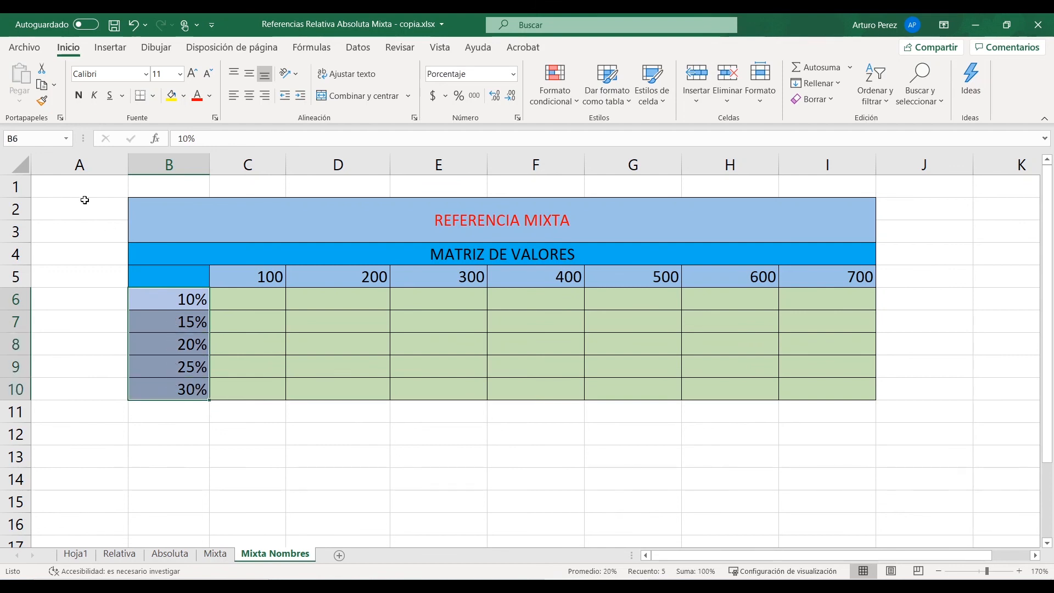
left_click(34, 138)
type("Porcentajes")
key("Return")
Step: Name the header value range C5:I5 valores
left_click_drag(251, 279, 813, 278)
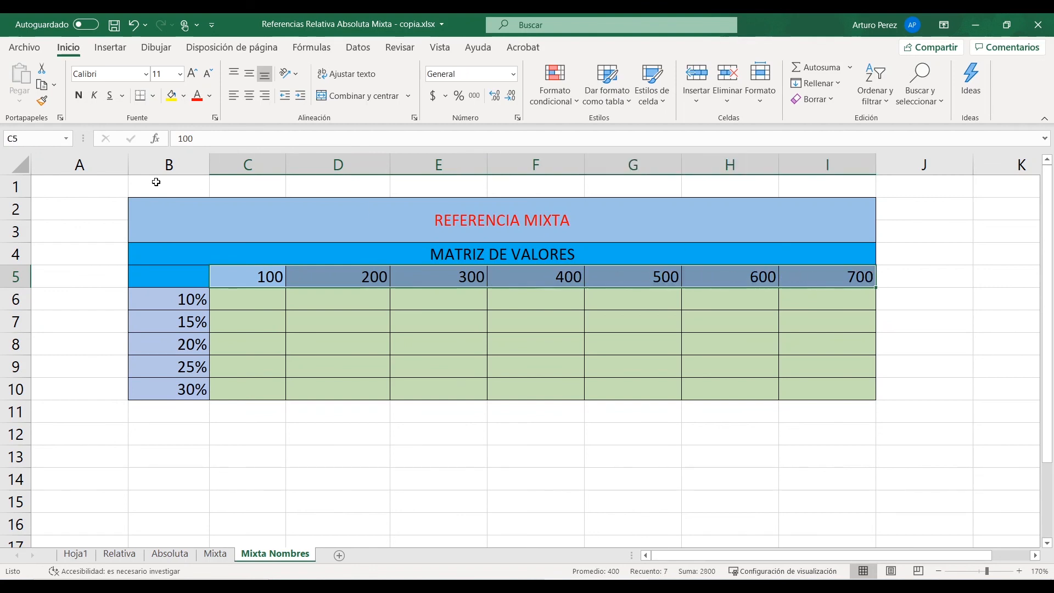
left_click(38, 139)
type("valores")
key("Return")
Step: Enter the formula =porcentajes*valores in C6 on the Mixta Nombres sheet to fill the whole value matrix
left_click(267, 296)
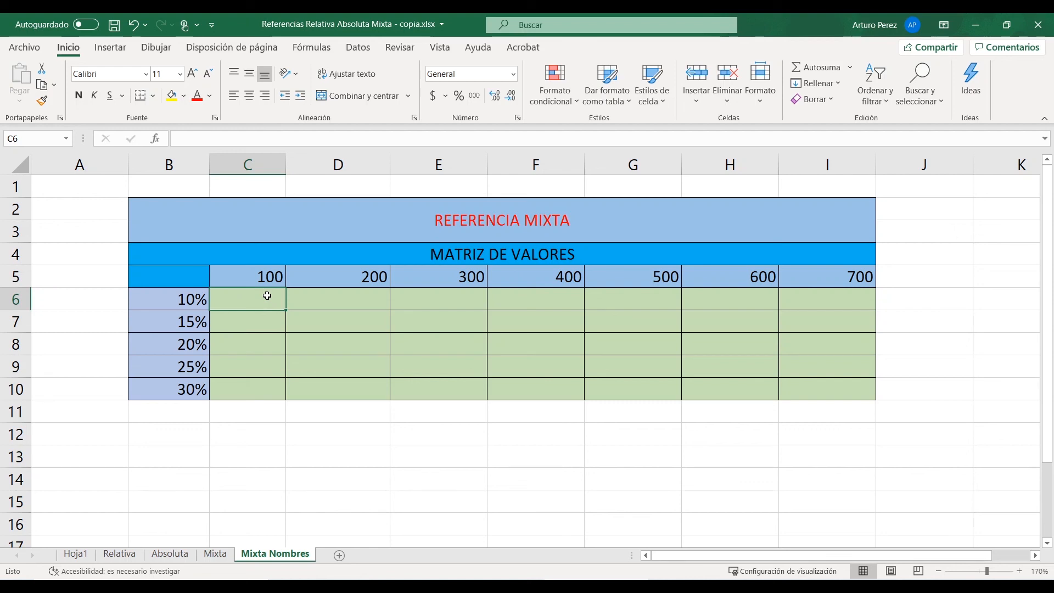
type("=por")
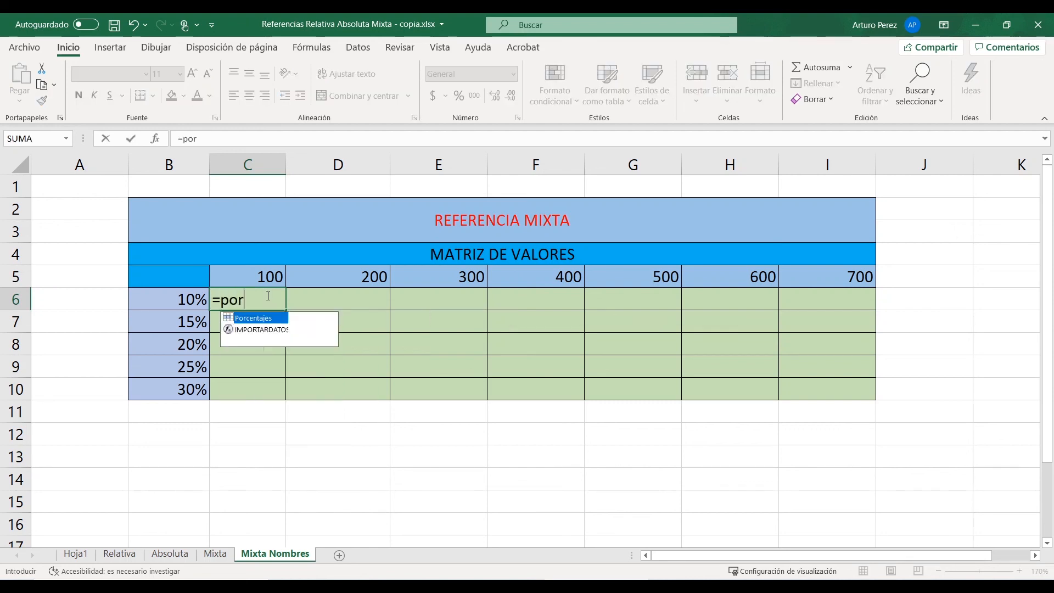
type("centajes")
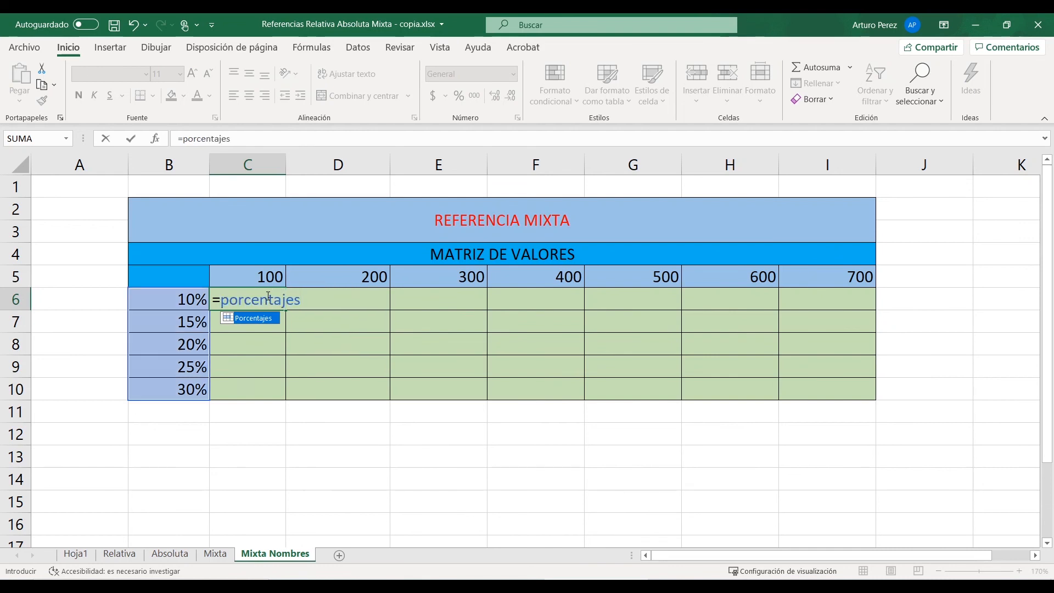
type("*")
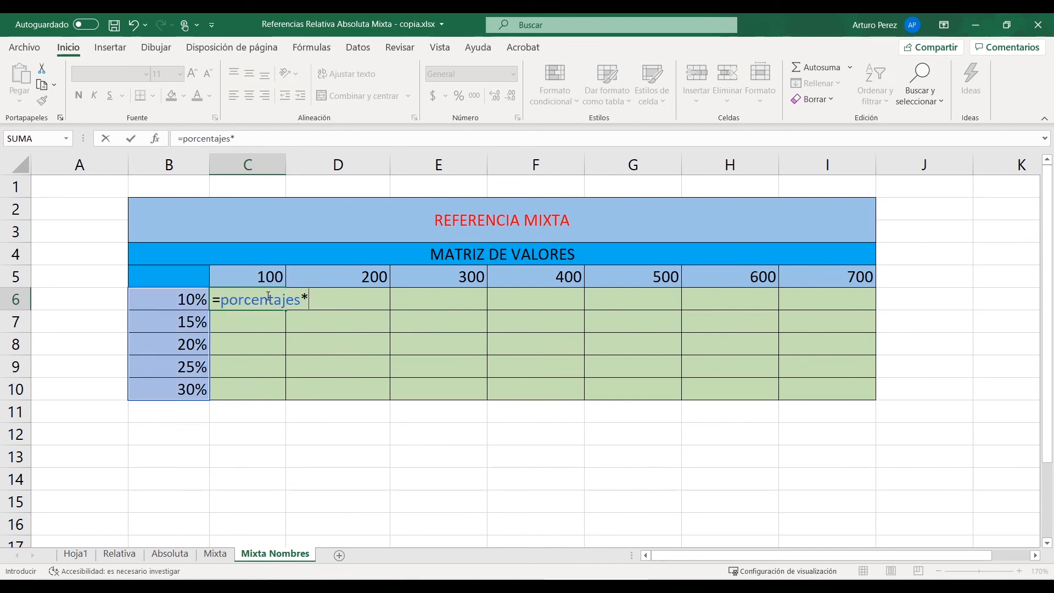
type("valore")
type("s")
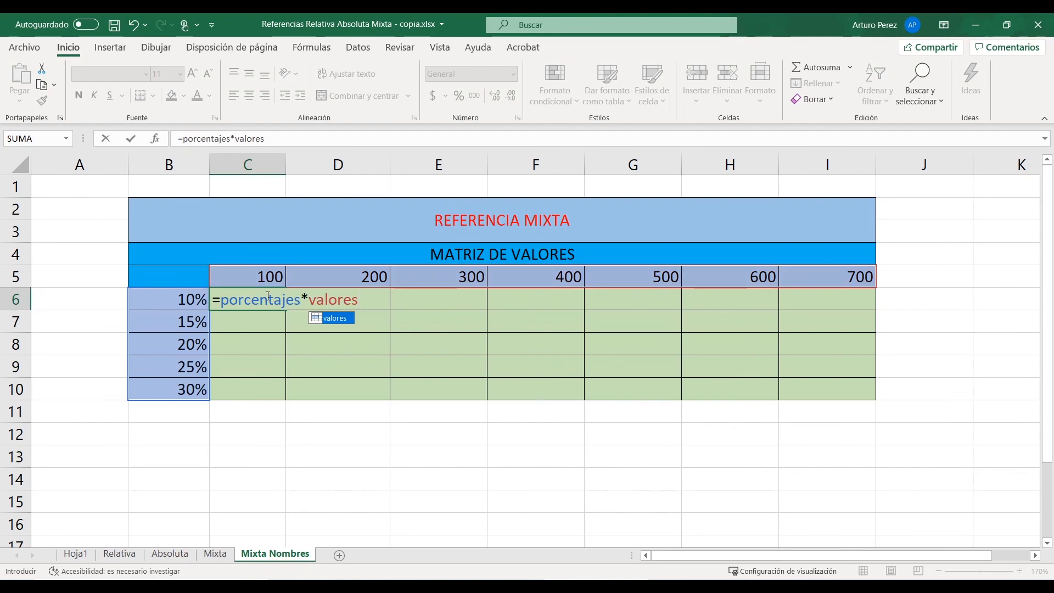
key("Return")
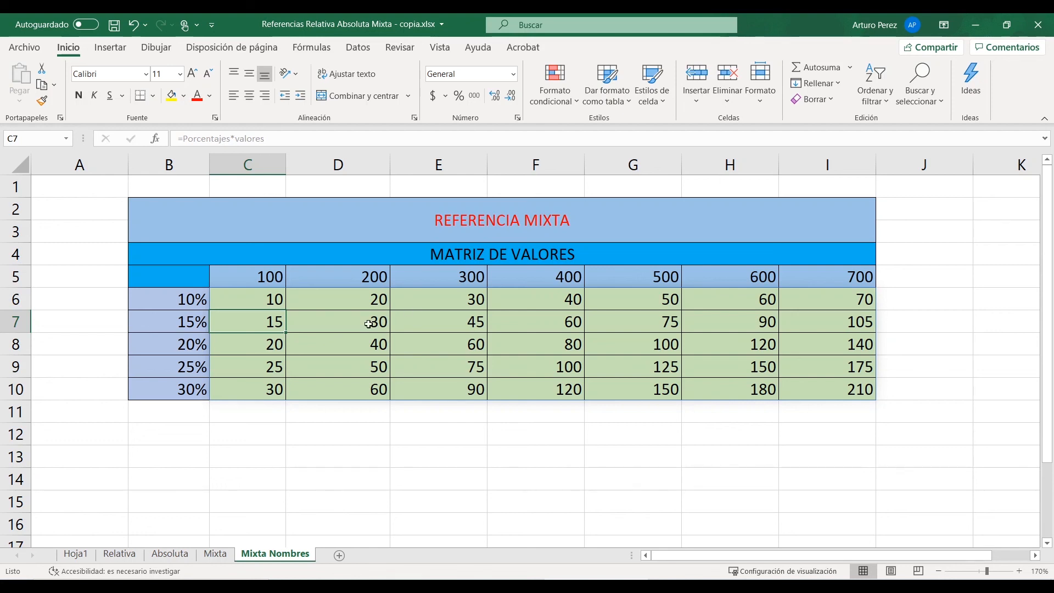
Step: On the Relativa sheet, select the Multiplicación results D4:D13 and display the sheet's formulas instead of their values
left_click(78, 555)
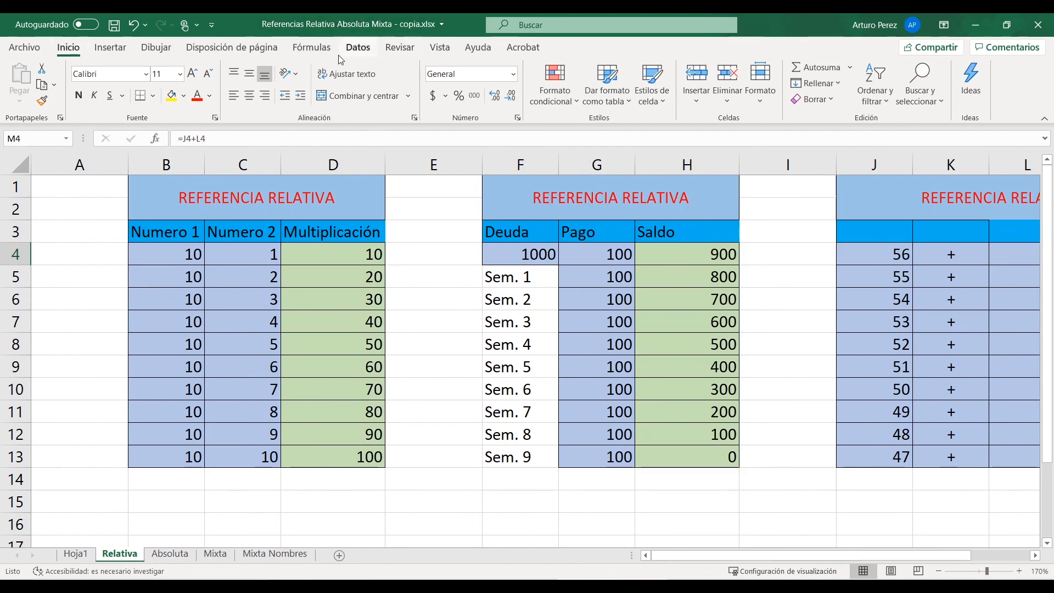
left_click(319, 50)
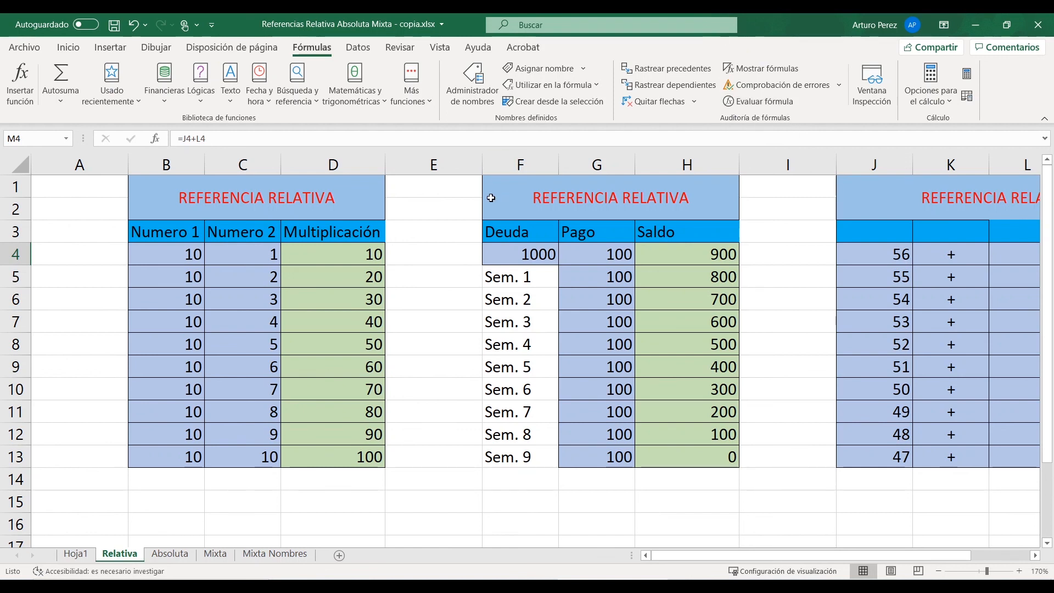
left_click_drag(359, 254, 357, 457)
left_click(757, 68)
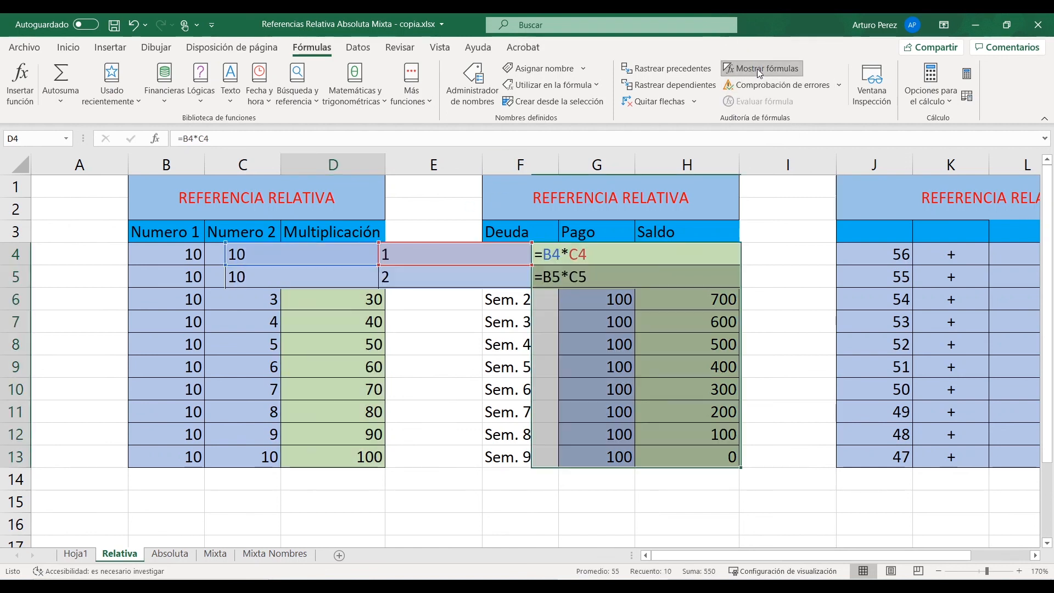
Step: Examine which cells the Multiplicación formulas in D4 through D11 refer to, row by row
left_click(695, 259)
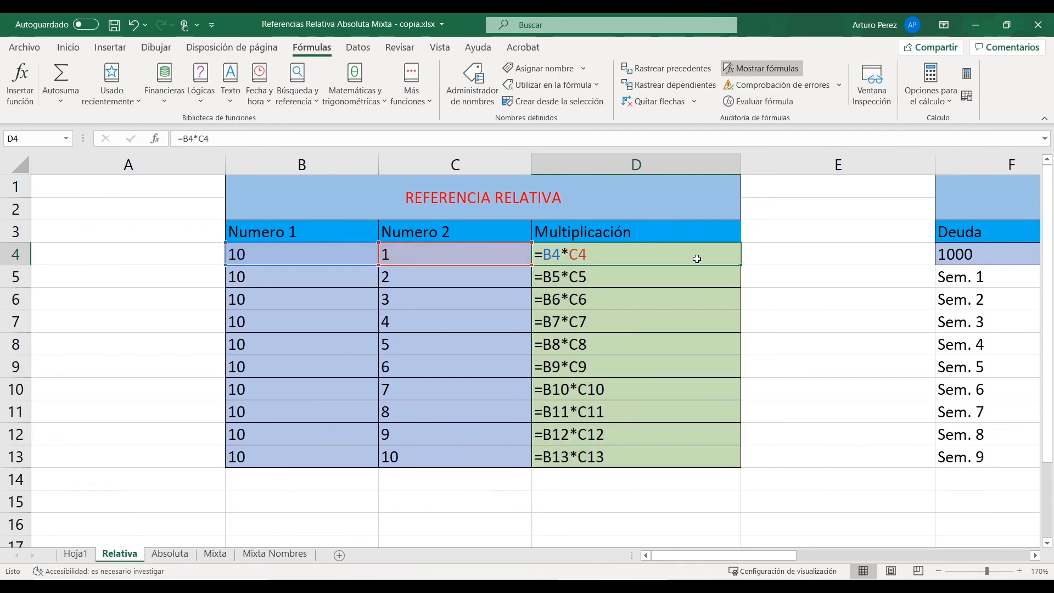
left_click(680, 278)
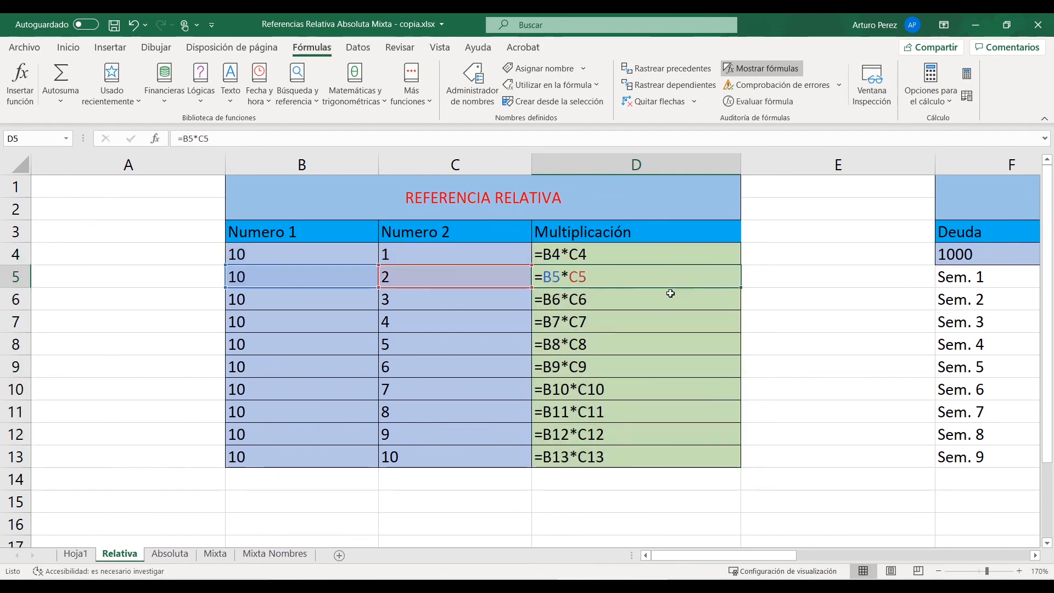
left_click(670, 301)
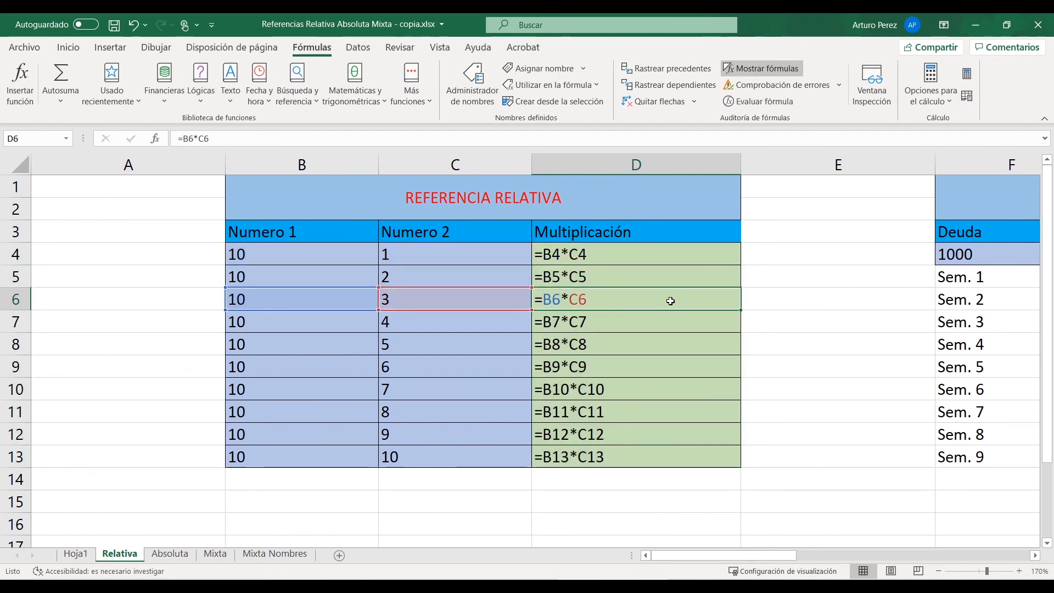
left_click(652, 326)
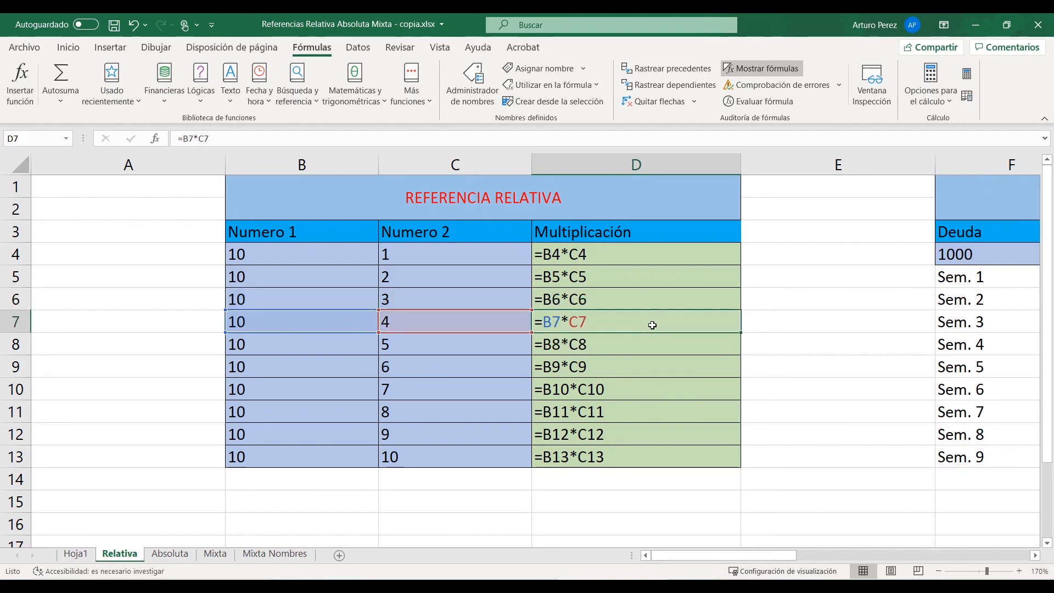
left_click(645, 342)
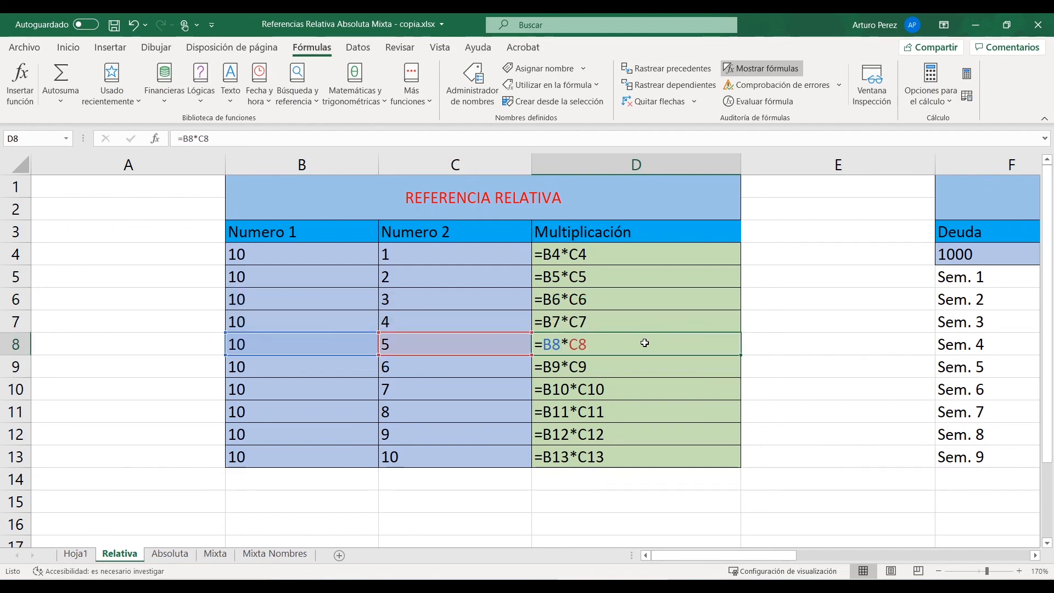
left_click(638, 370)
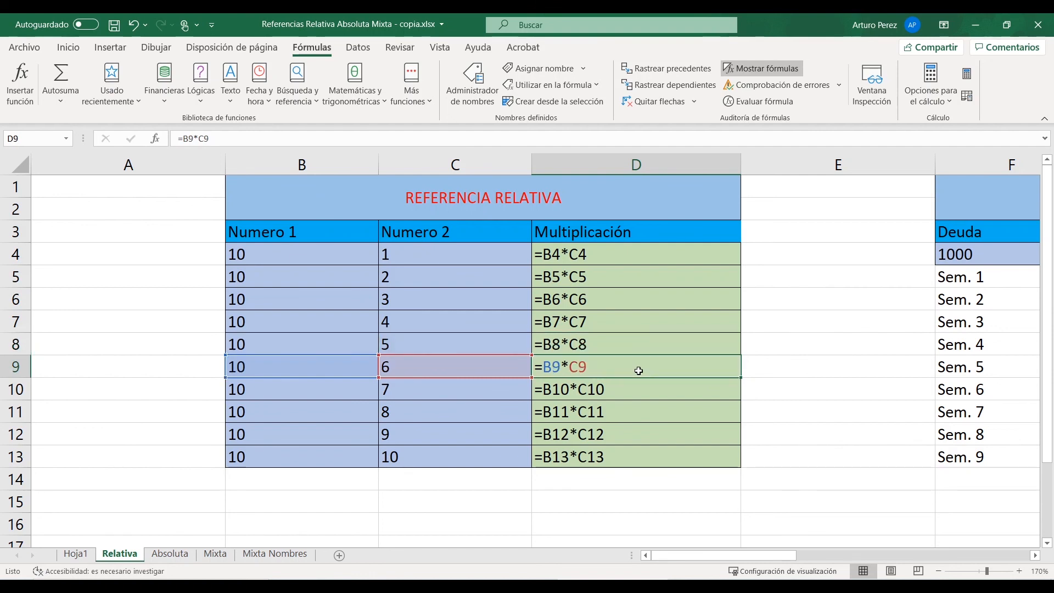
left_click(638, 390)
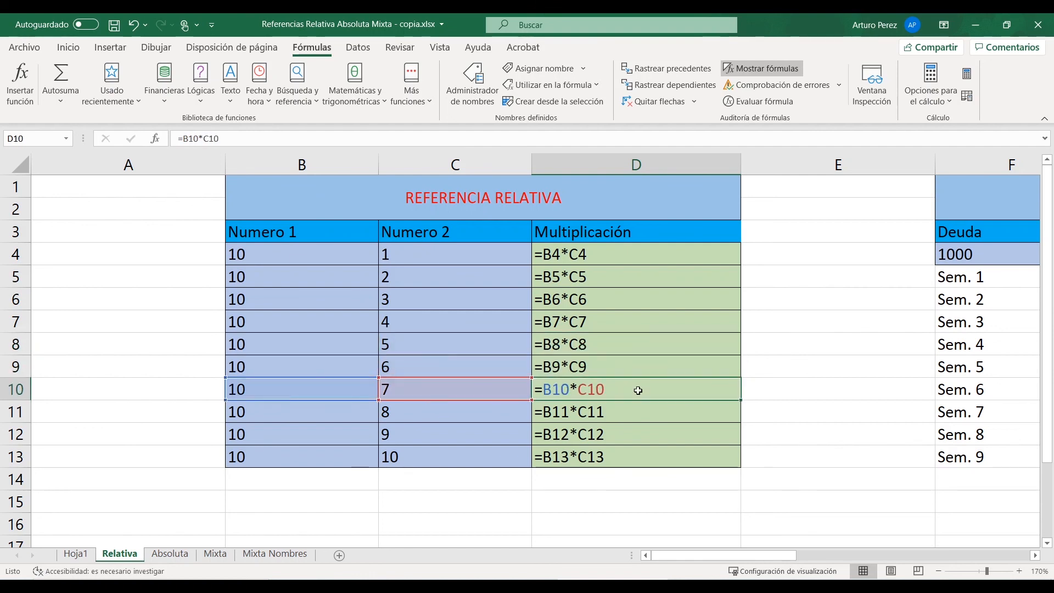
left_click(637, 413)
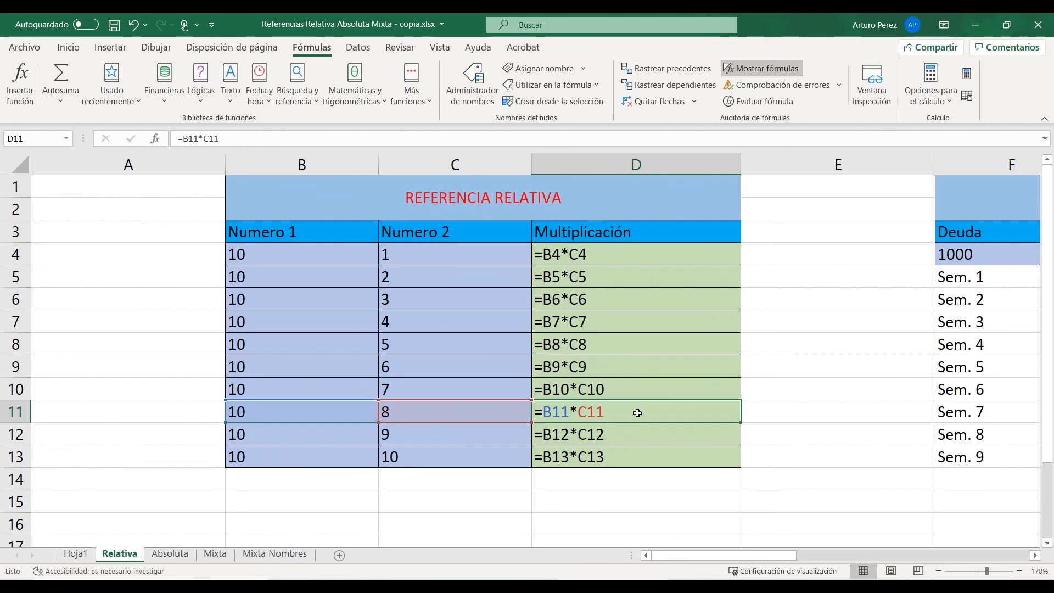
Step: Examine the Saldo column of the debt table from H4 to H8 and the cells its formulas refer to
left_click_drag(672, 553, 818, 557)
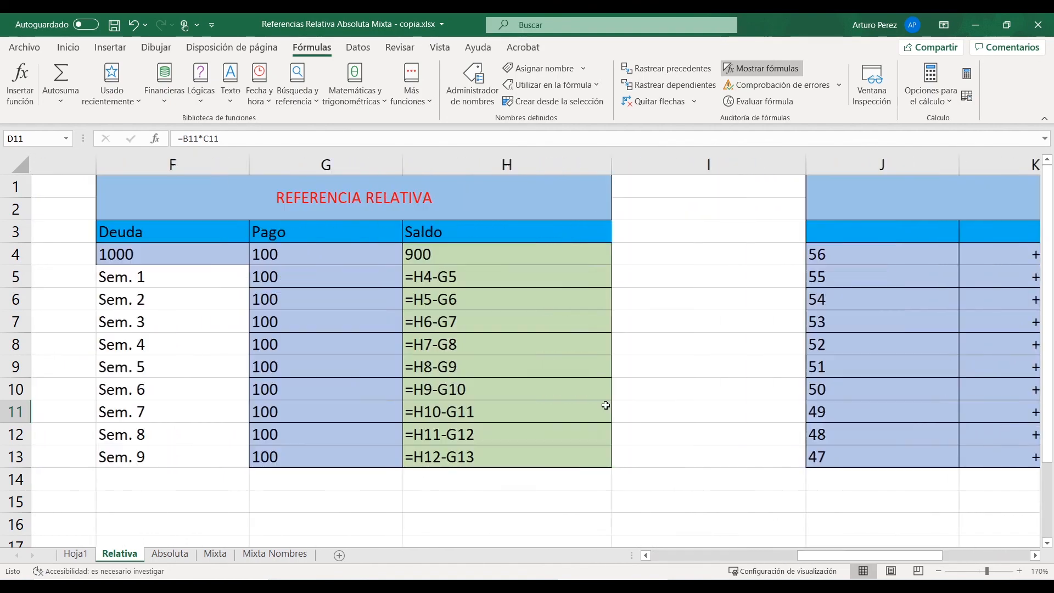
left_click(390, 258)
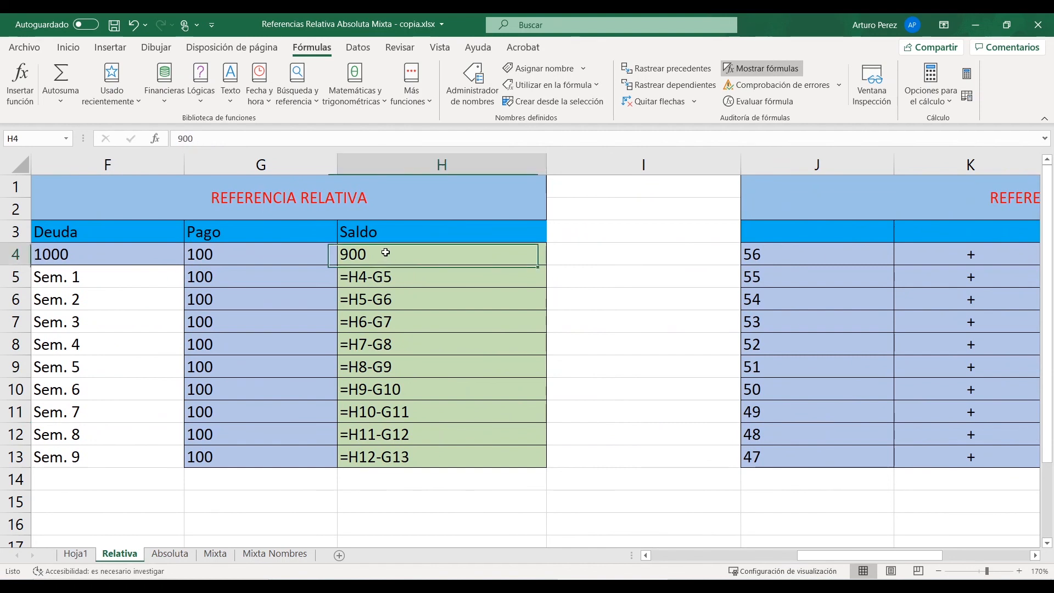
double_click(417, 315)
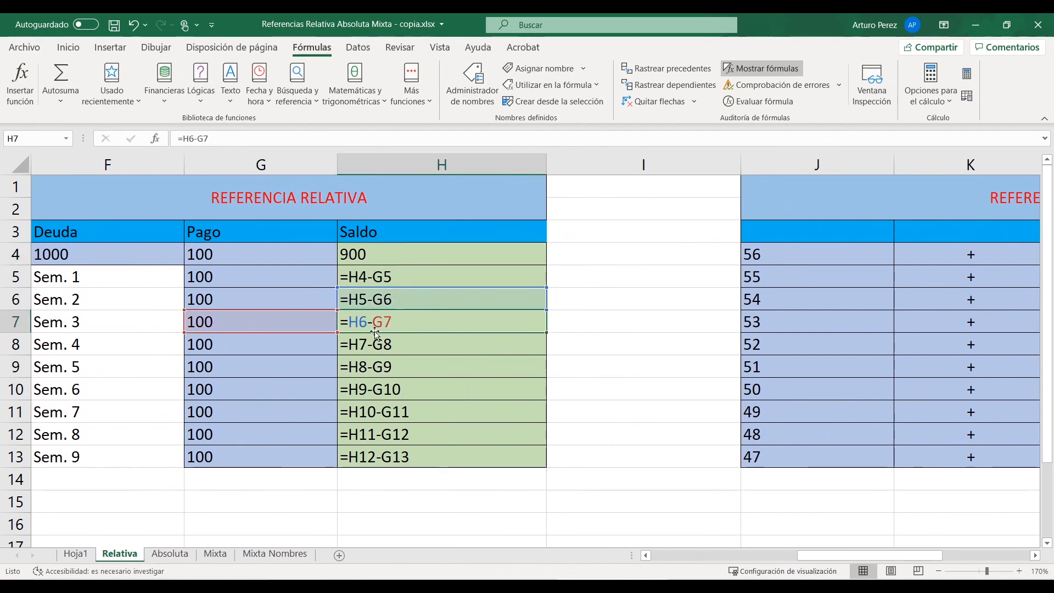
double_click(391, 270)
double_click(394, 295)
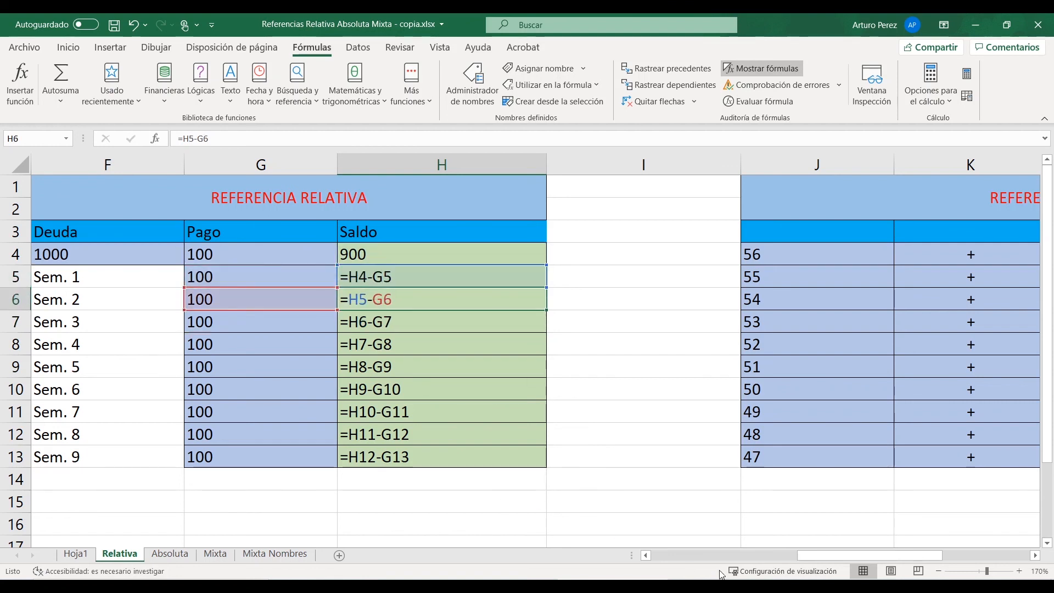
double_click(402, 322)
double_click(401, 344)
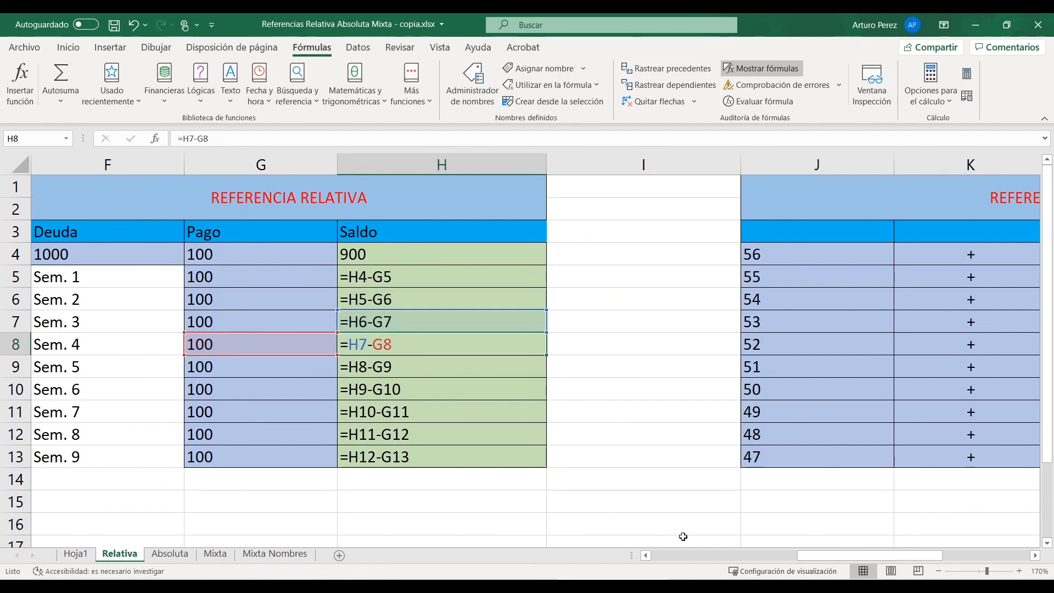
Step: Examine the cells referenced by the addition formulas in column M, from M4 down to M8
left_click_drag(816, 560, 904, 556)
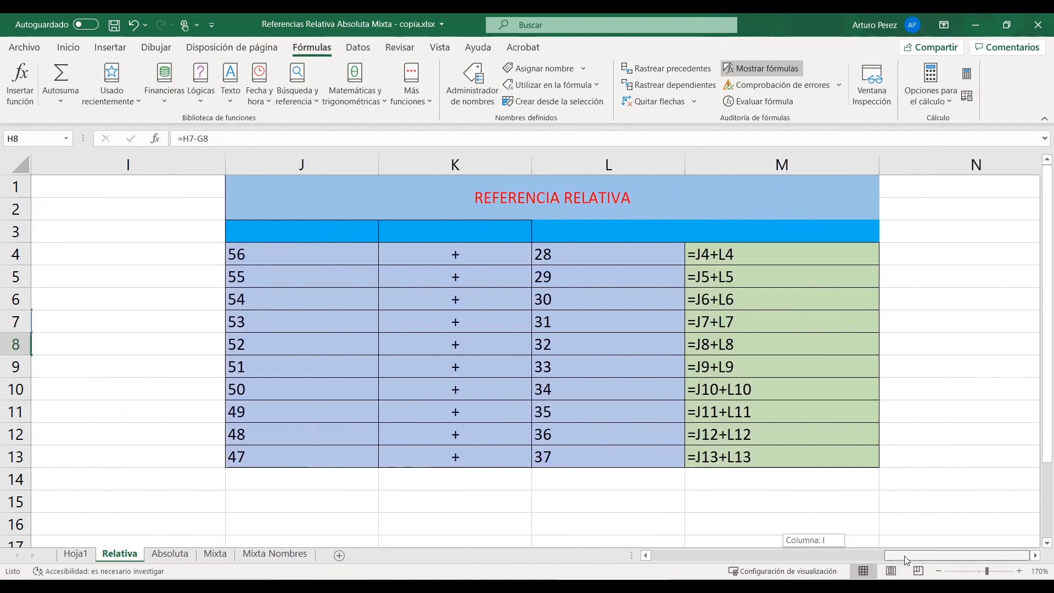
double_click(778, 254)
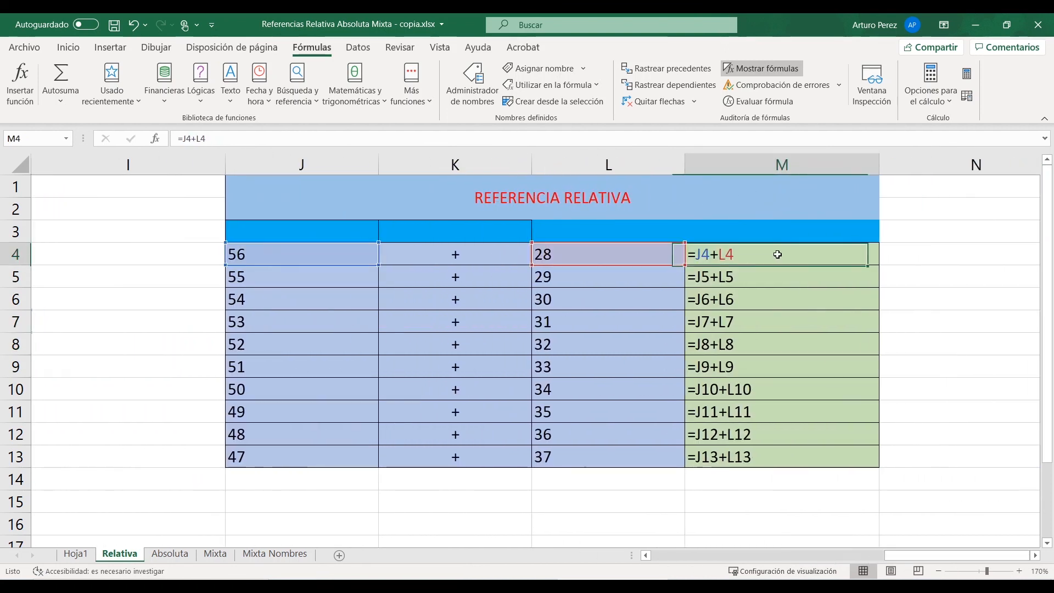
double_click(765, 280)
double_click(761, 314)
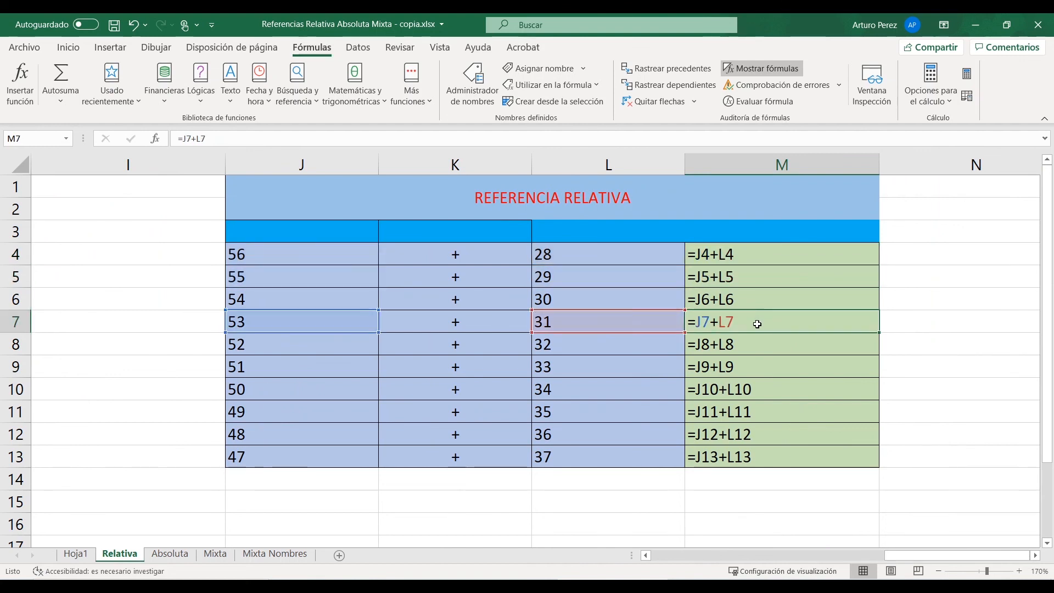
double_click(760, 352)
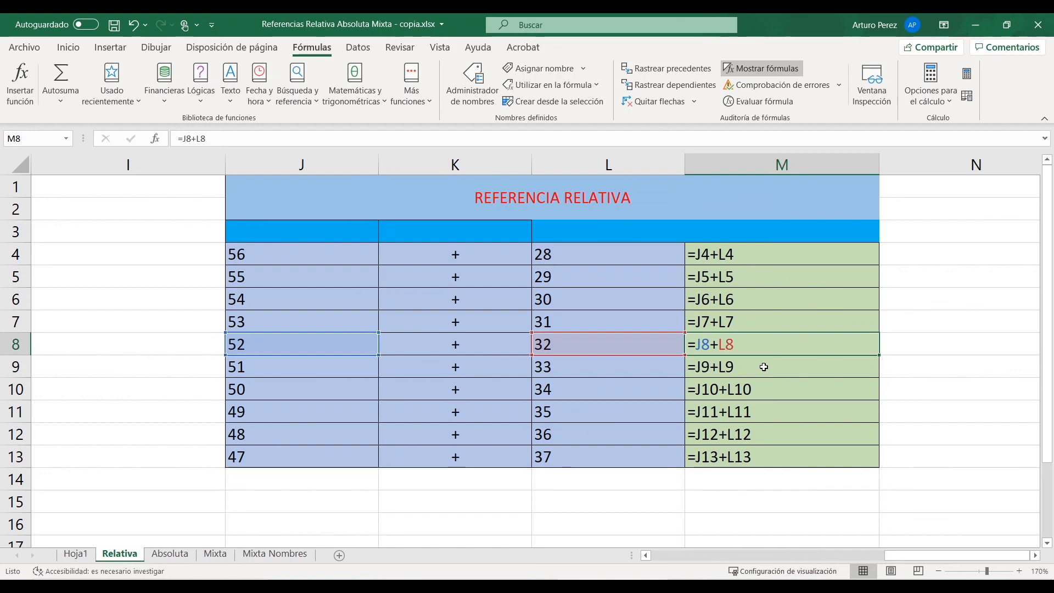
Step: Display the formulas on the Absoluta sheet and examine the cells referenced by the Descuento formulas in D4 through D12
left_click(177, 558)
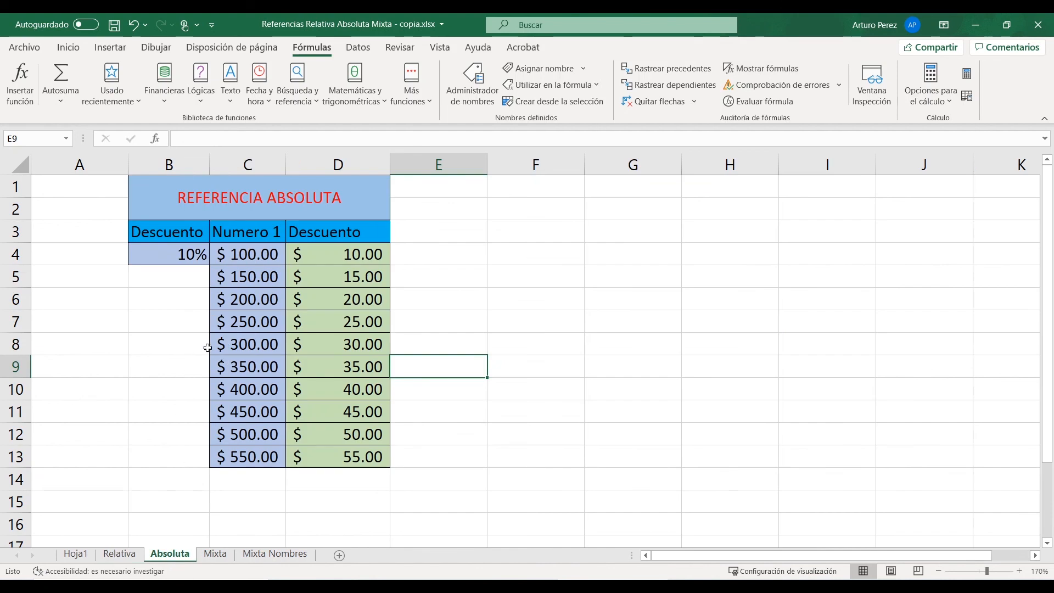
left_click(759, 70)
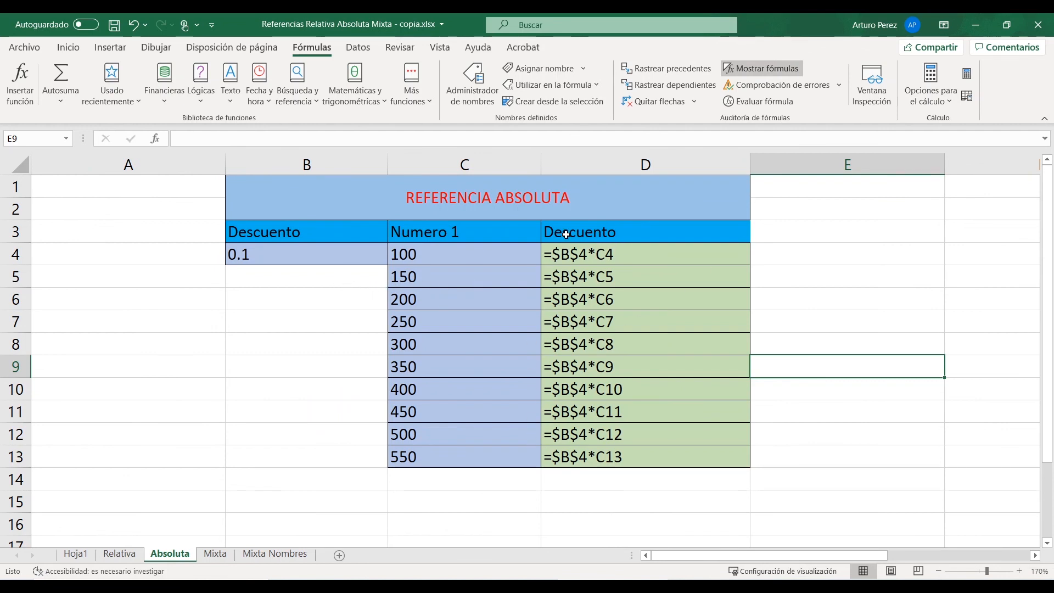
left_click(642, 255)
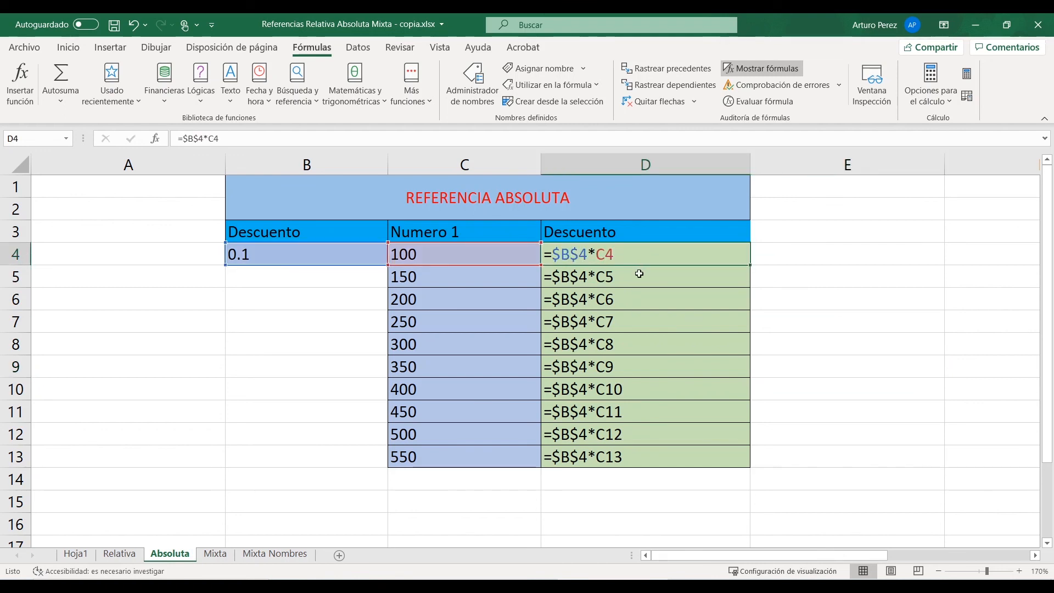
left_click(639, 274)
left_click(639, 299)
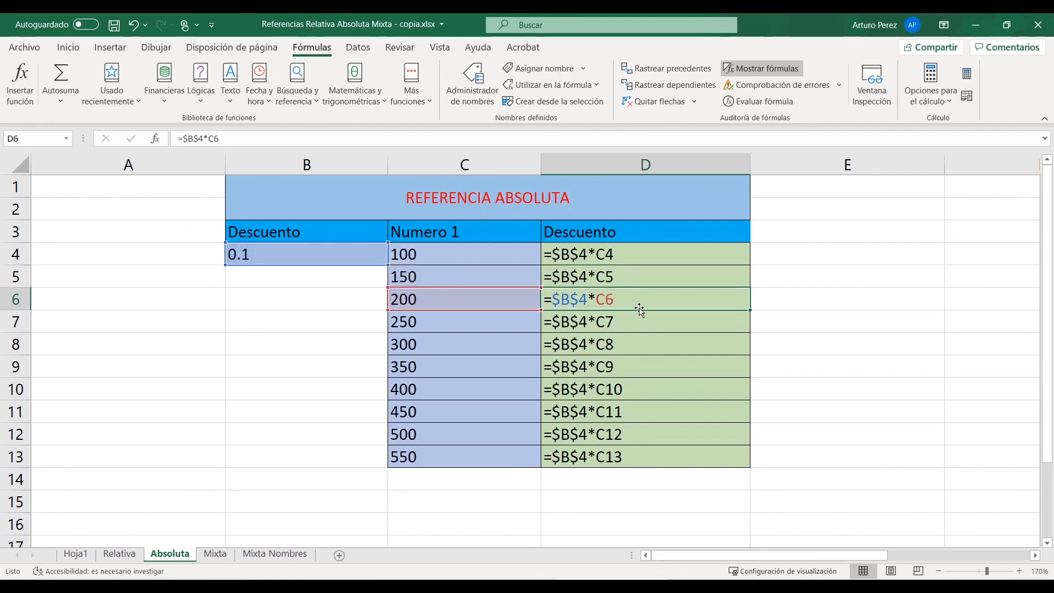
left_click(636, 318)
left_click(633, 349)
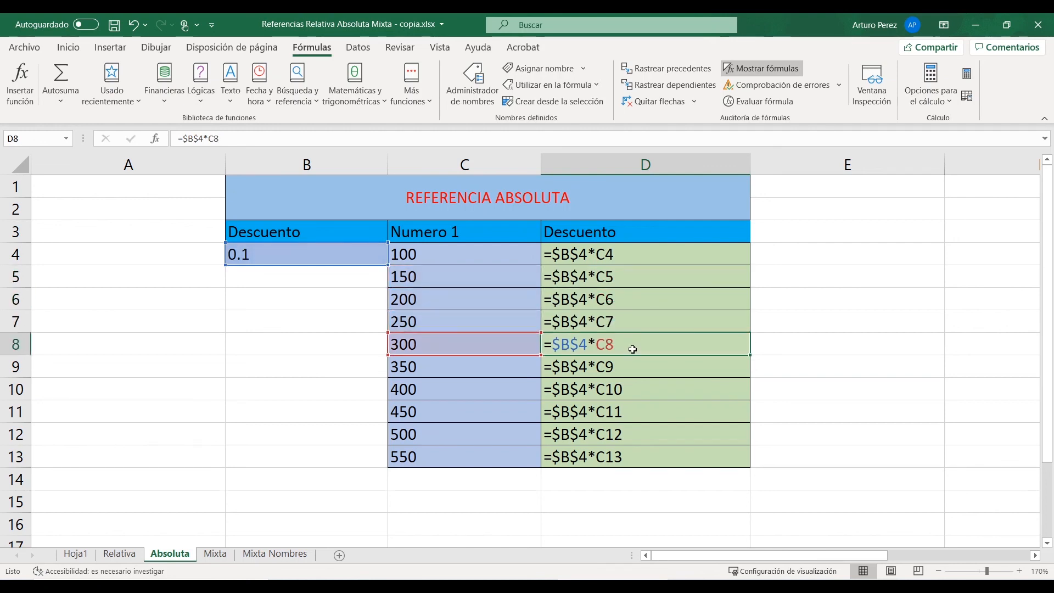
left_click(637, 367)
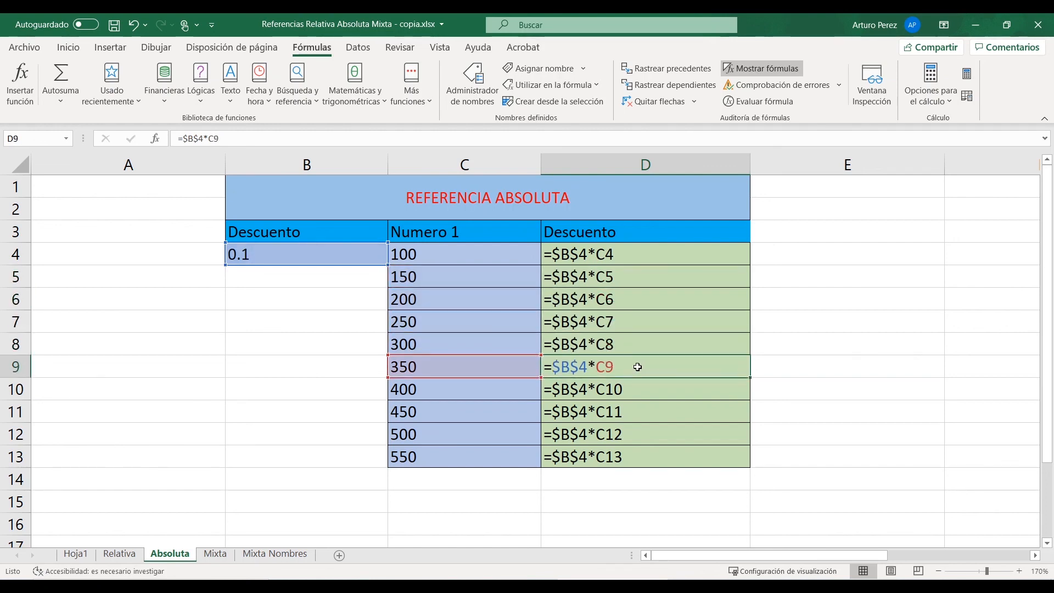
left_click(647, 388)
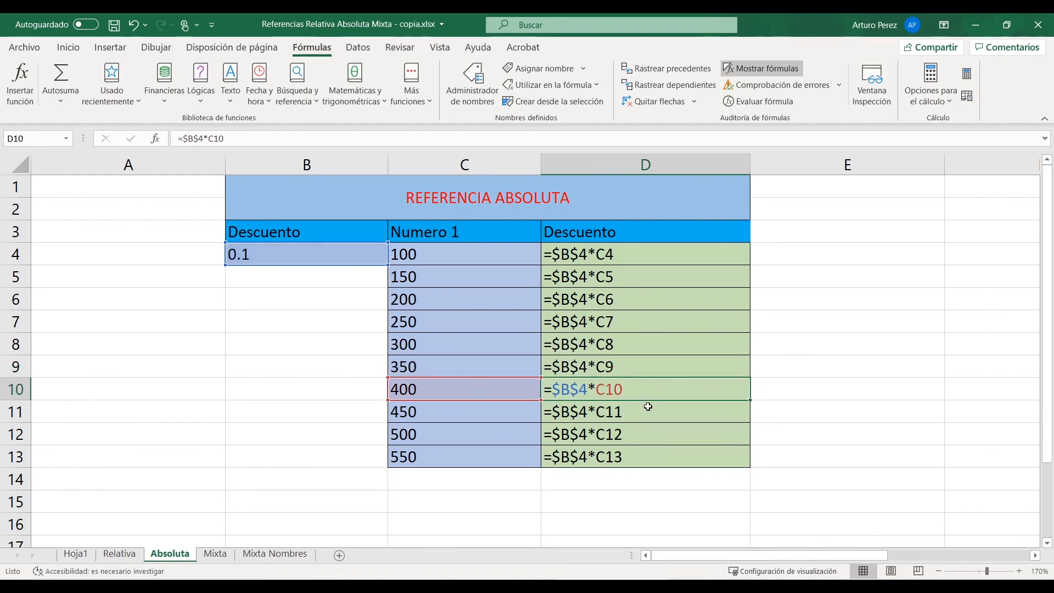
left_click(648, 412)
left_click(641, 438)
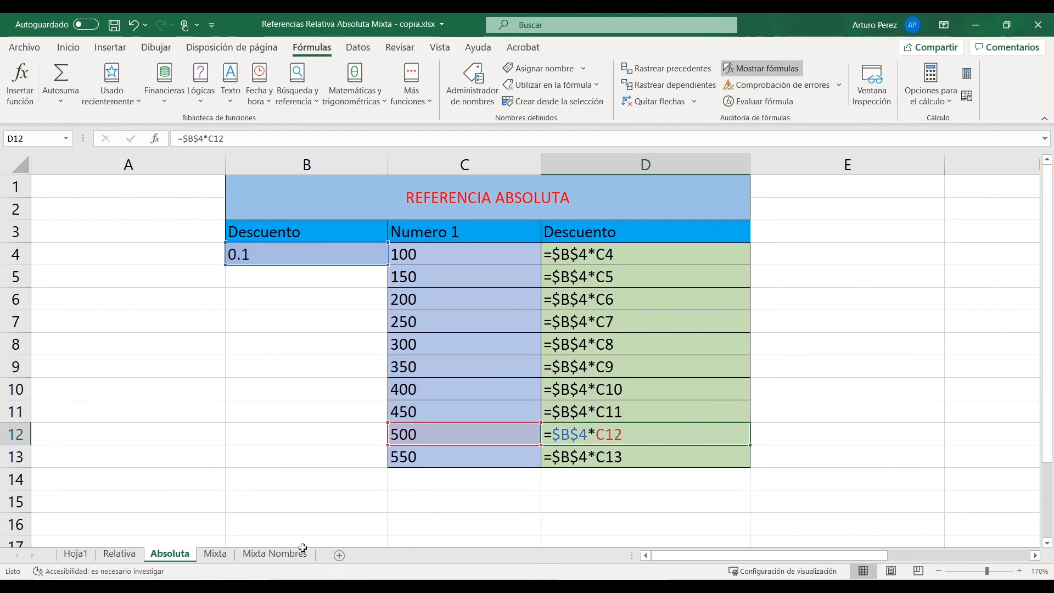
Step: Display the formulas on the Mixta sheet and examine the cells referenced by the formulas in E8 through E10
left_click(215, 554)
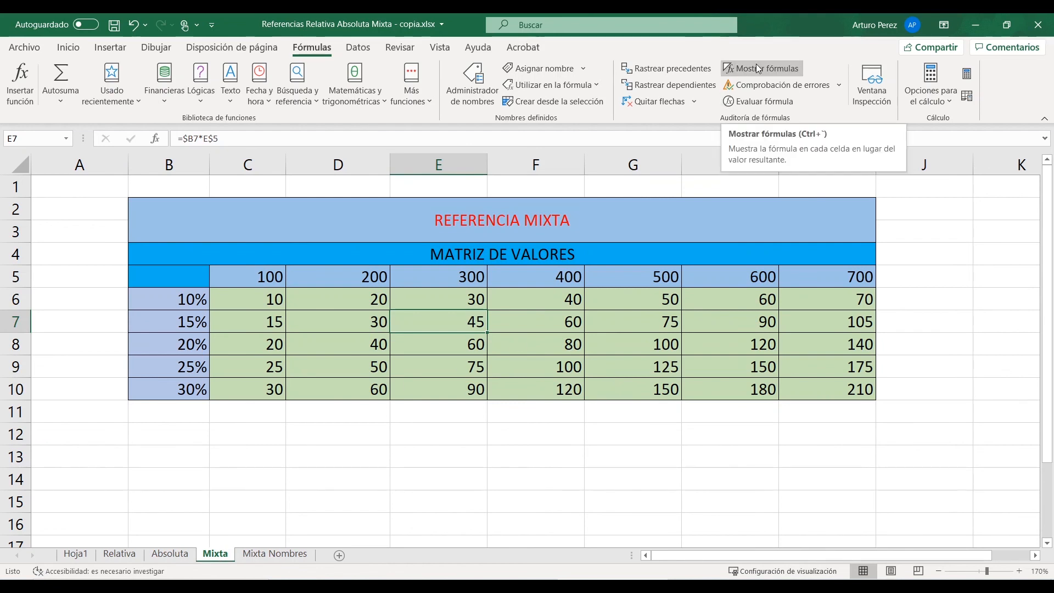
left_click(776, 69)
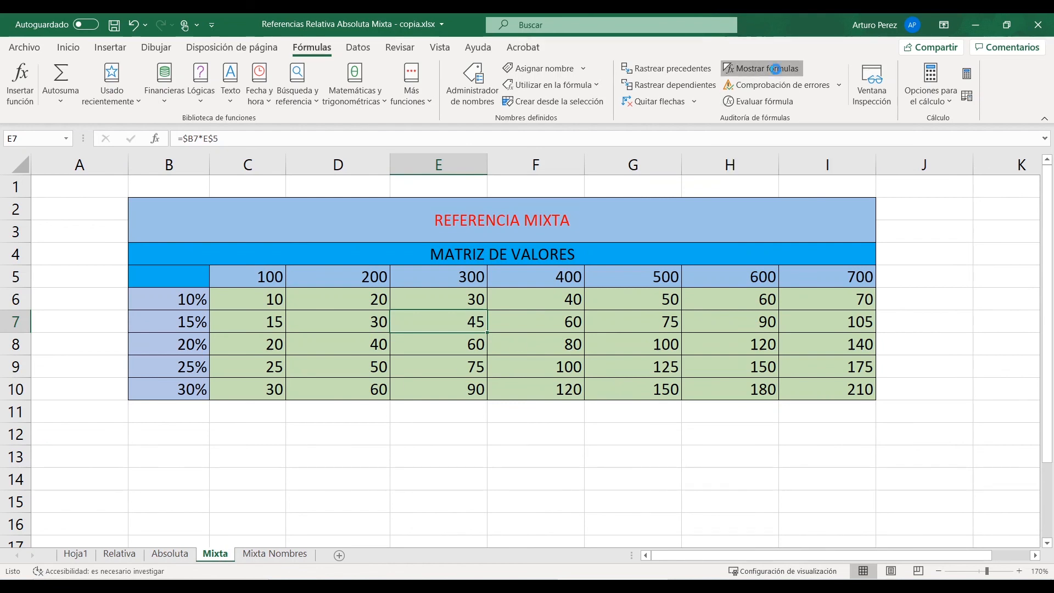
left_click_drag(691, 555, 775, 554)
left_click(465, 344)
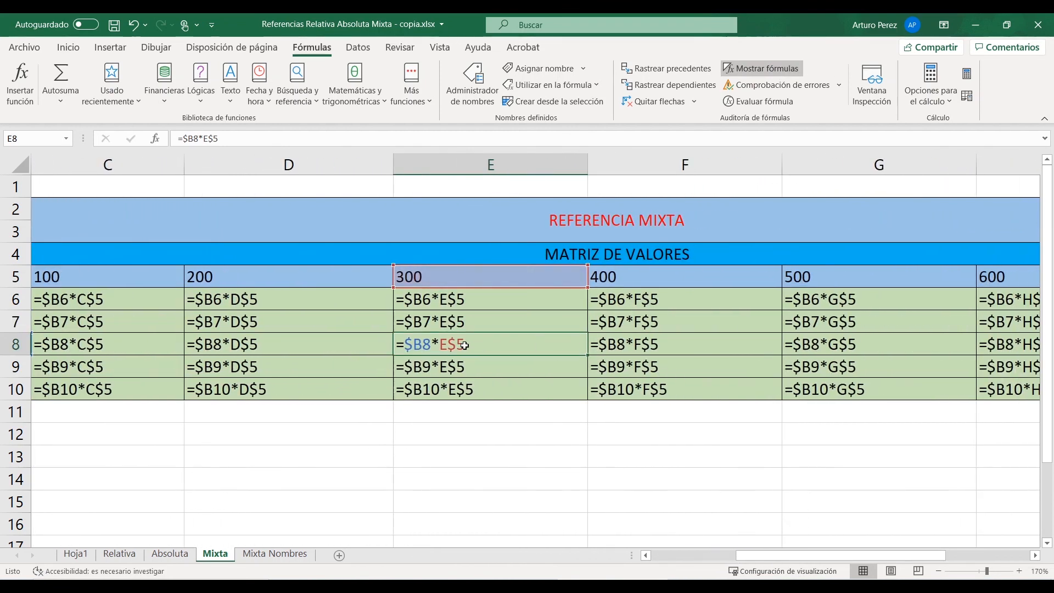
left_click(940, 572)
left_click(940, 572)
left_click(940, 572)
left_click(940, 572)
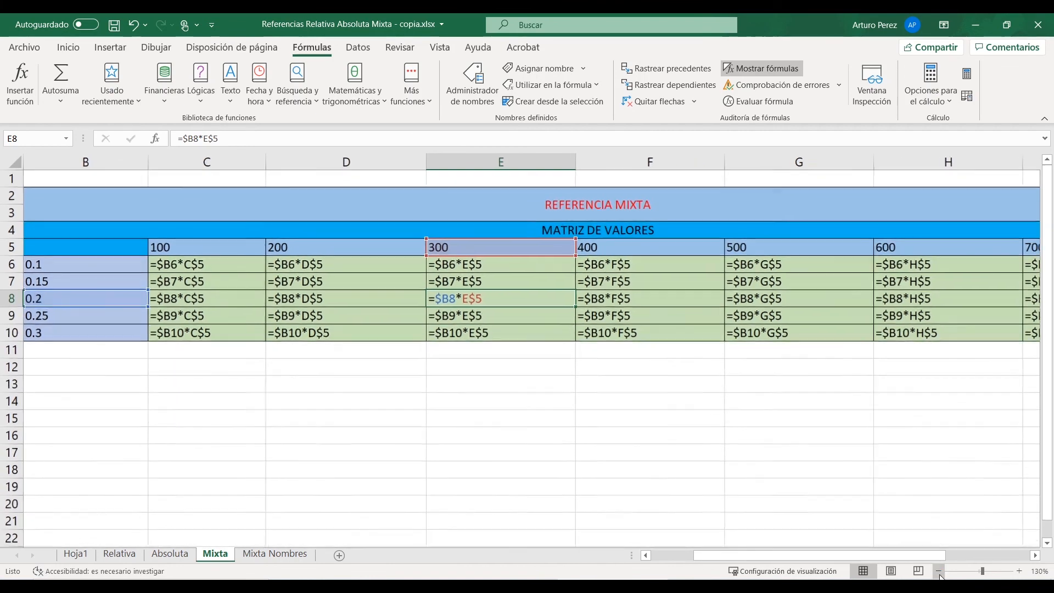
left_click(940, 572)
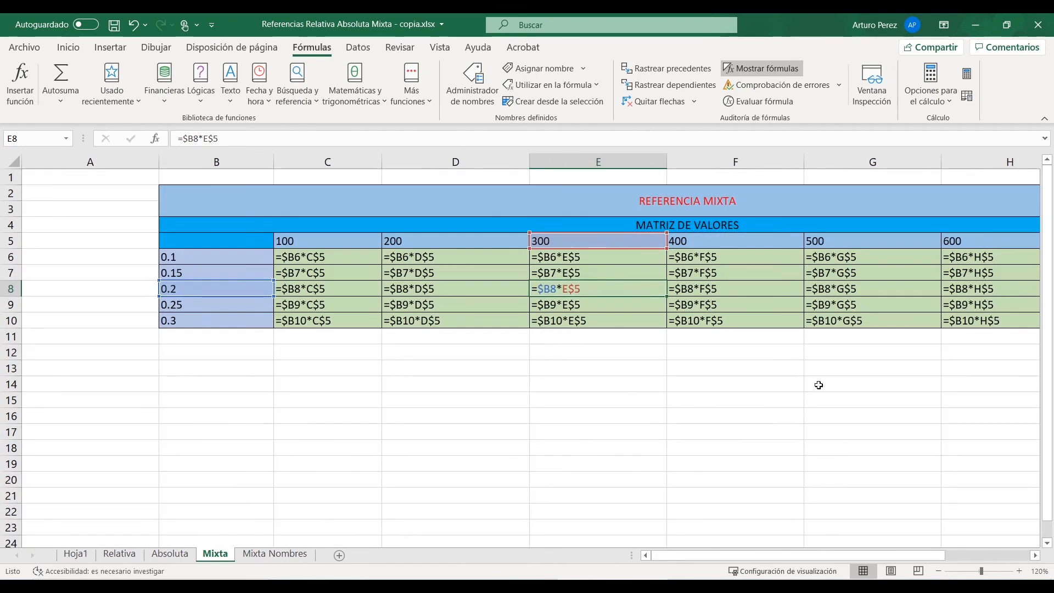
left_click(603, 307)
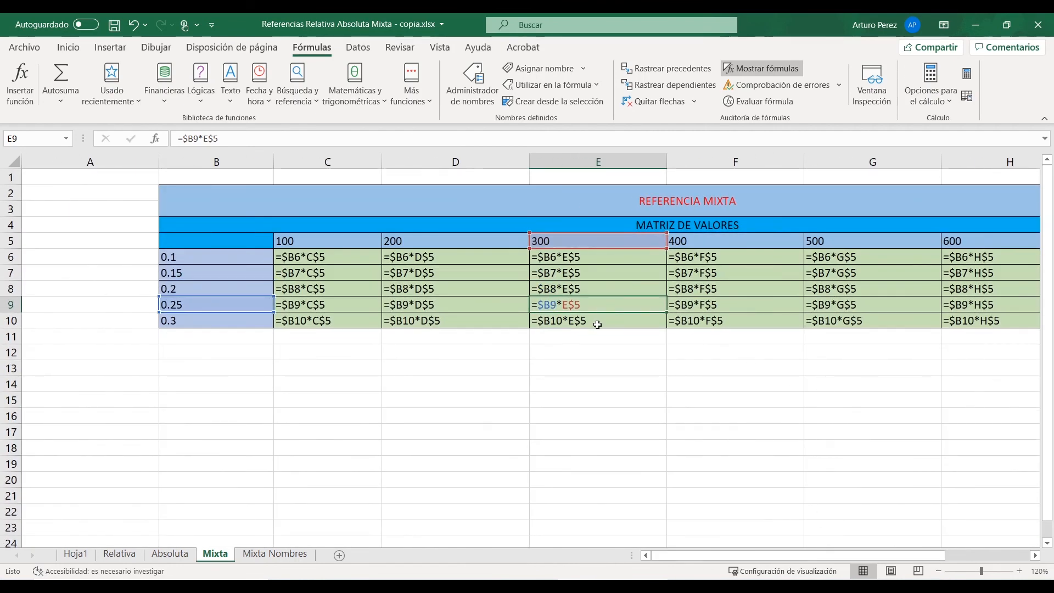
left_click(598, 324)
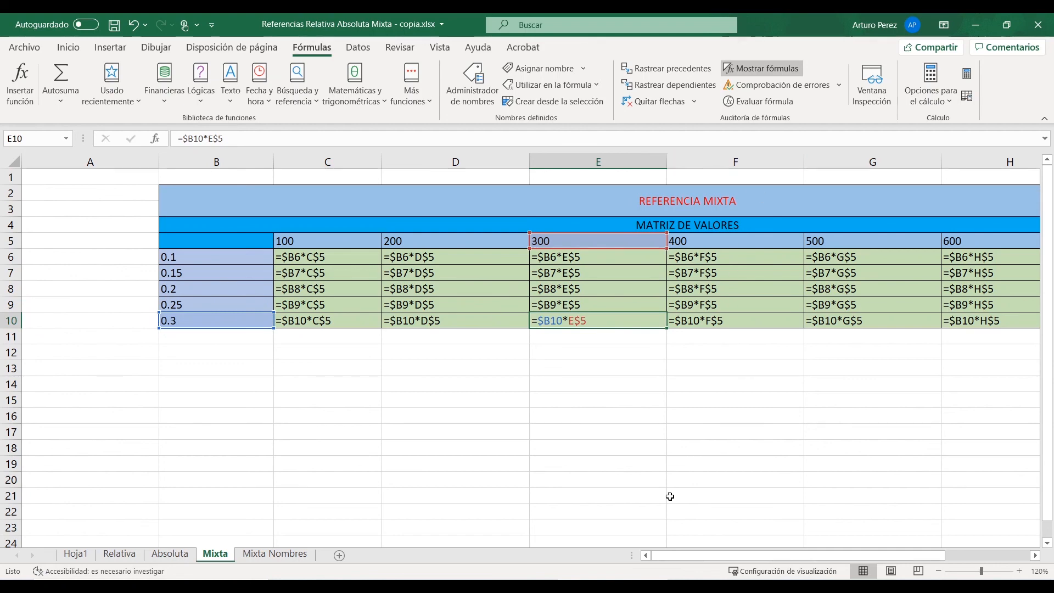
Step: Display the formulas on the Mixta Nombres sheet and examine the Porcentajes*valores named-range formula across the matrix
left_click(275, 554)
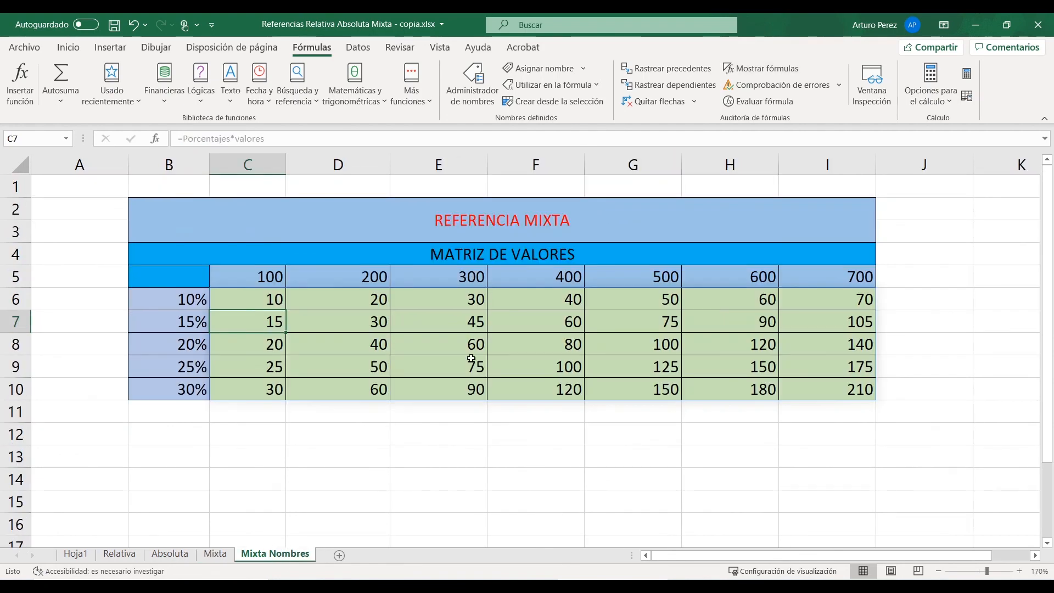
left_click(742, 68)
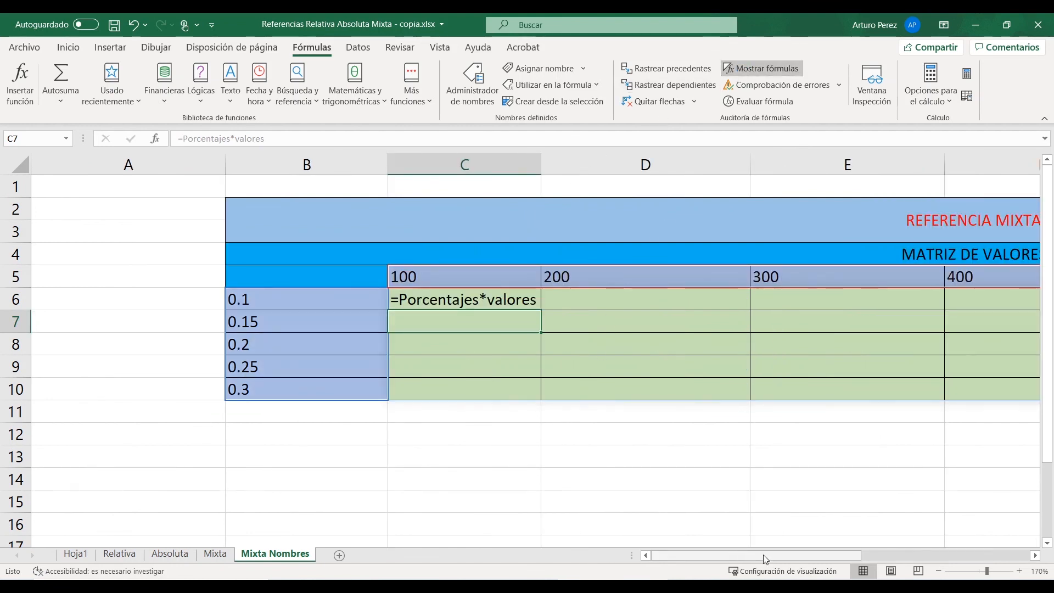
left_click(941, 571)
left_click(941, 571)
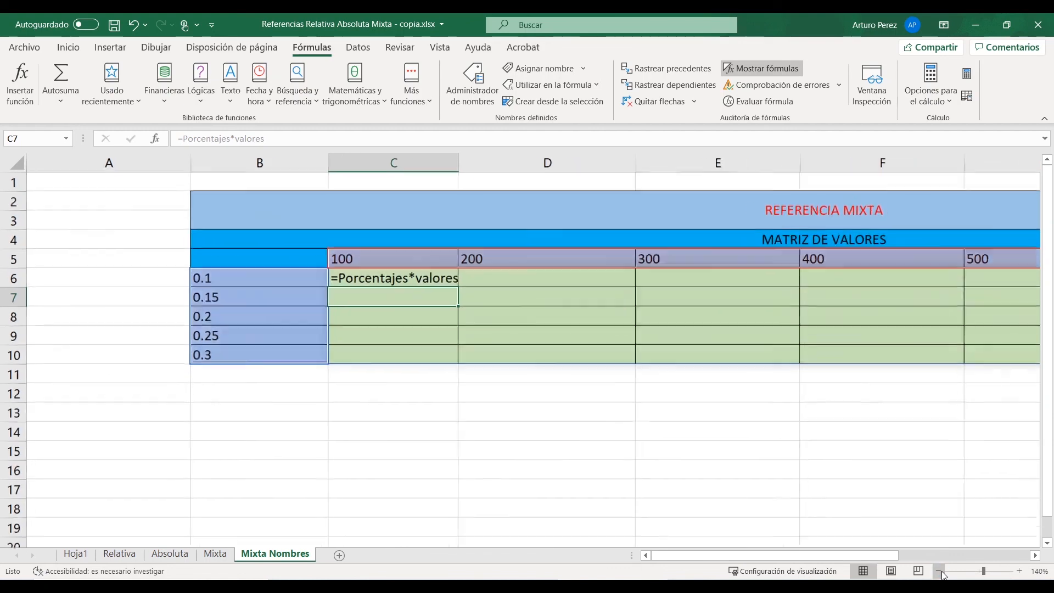
left_click(941, 572)
left_click(940, 572)
left_click(941, 572)
left_click(941, 572)
left_click(941, 571)
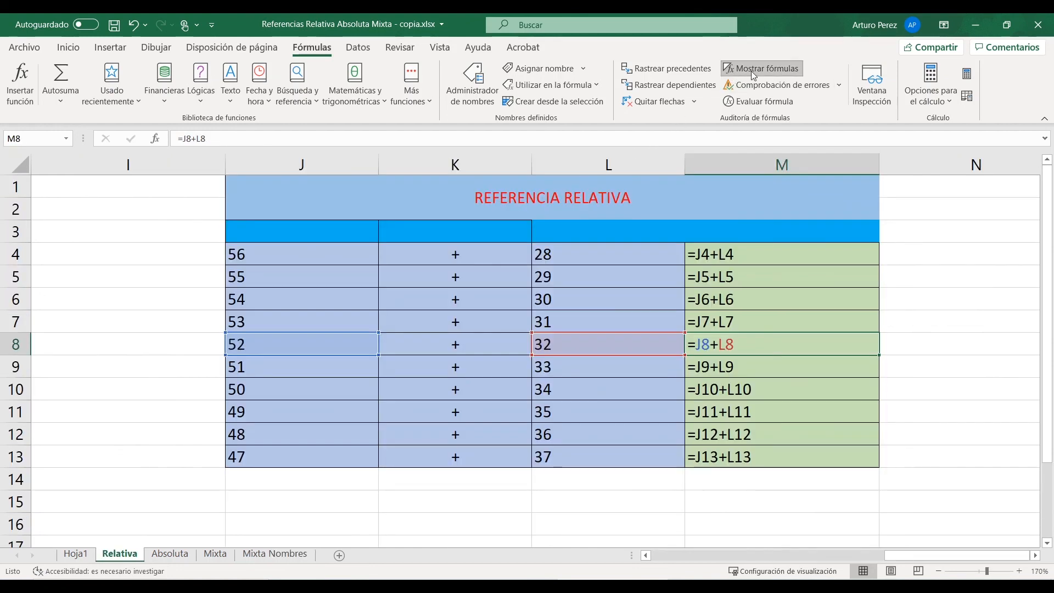
Step: Switch the Relativa, Absoluta and Mixta sheets back from showing formulas to showing calculated values
left_click(768, 68)
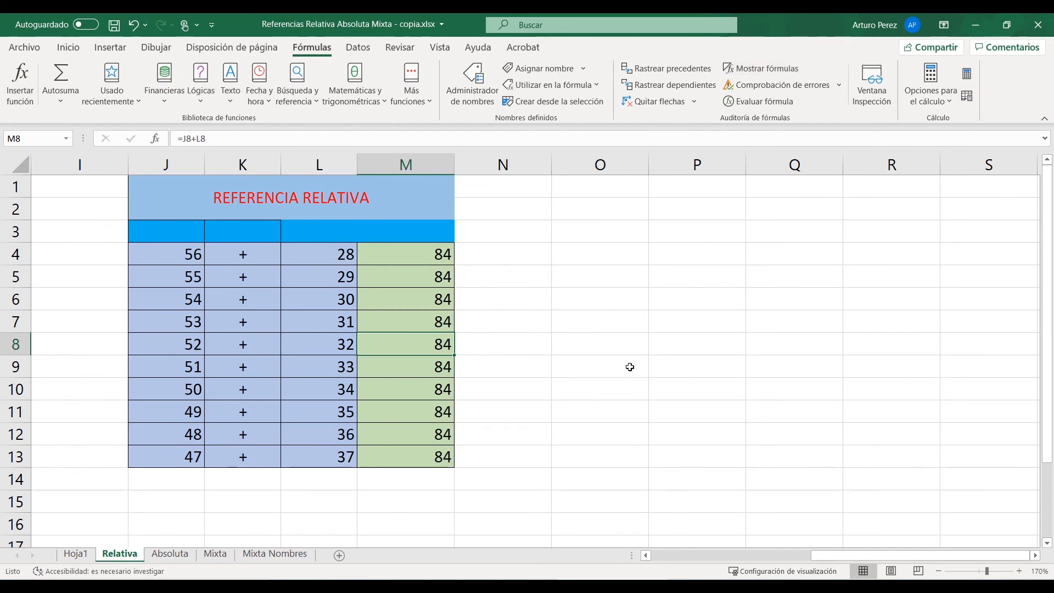
left_click(170, 554)
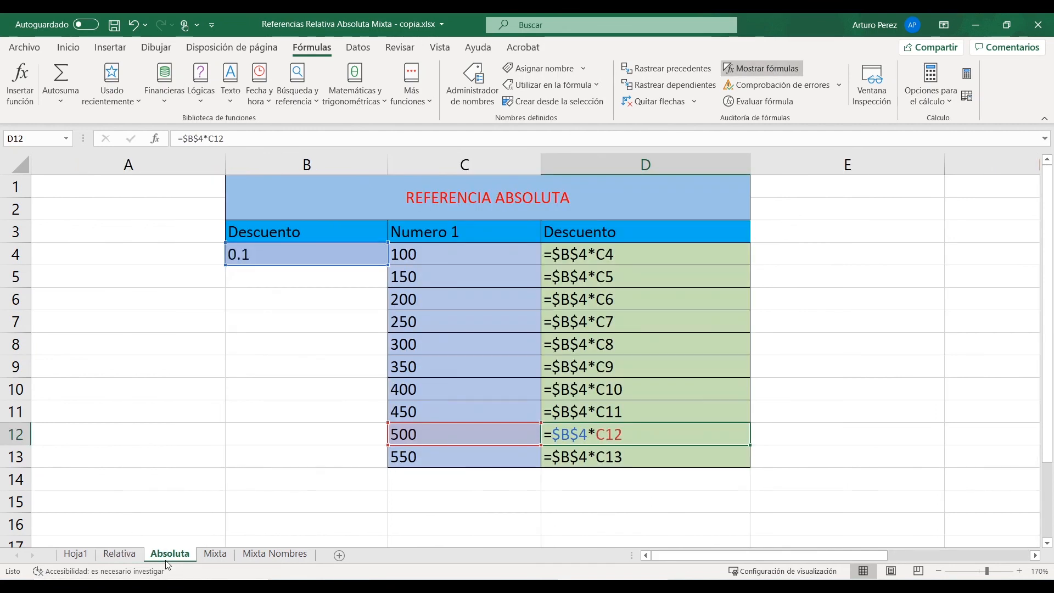
left_click(765, 69)
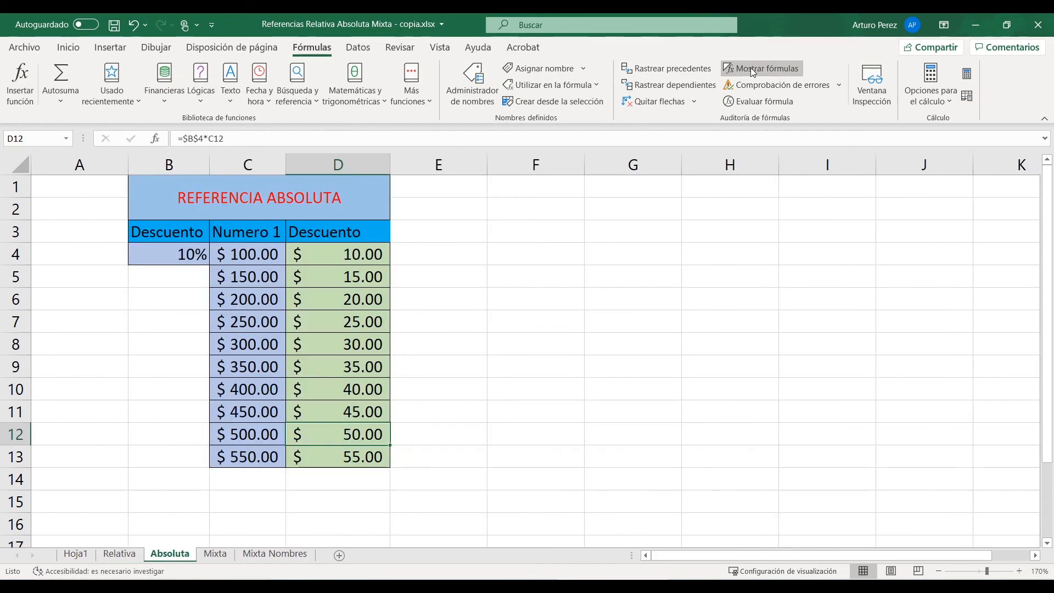
left_click(215, 554)
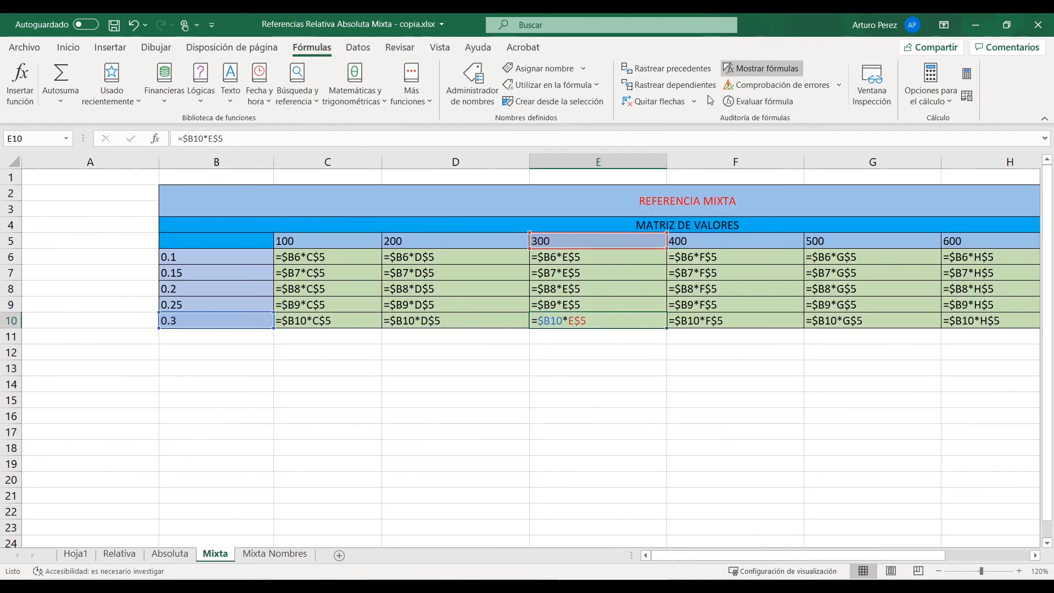
left_click(744, 70)
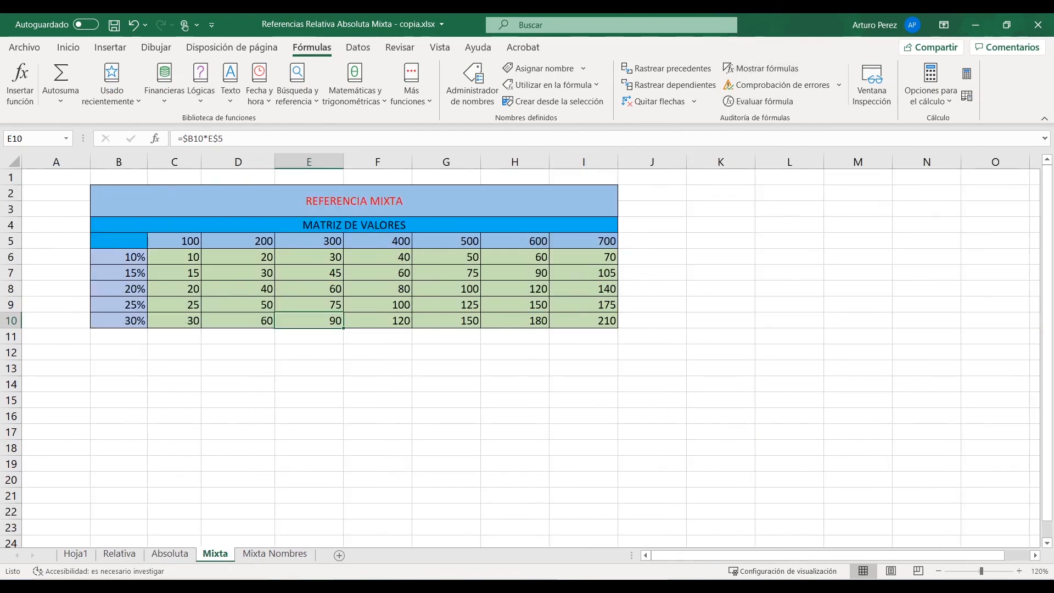
Step: Trace the precedents of the Descuento formula in D9 on the Absoluta sheet, and remove the arrows
left_click(169, 554)
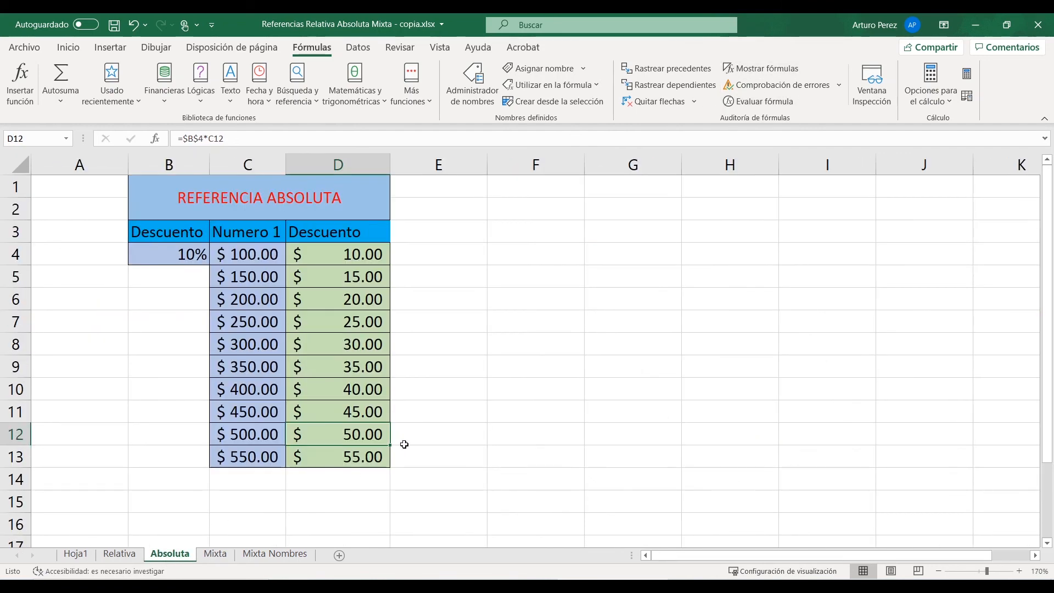
left_click(354, 368)
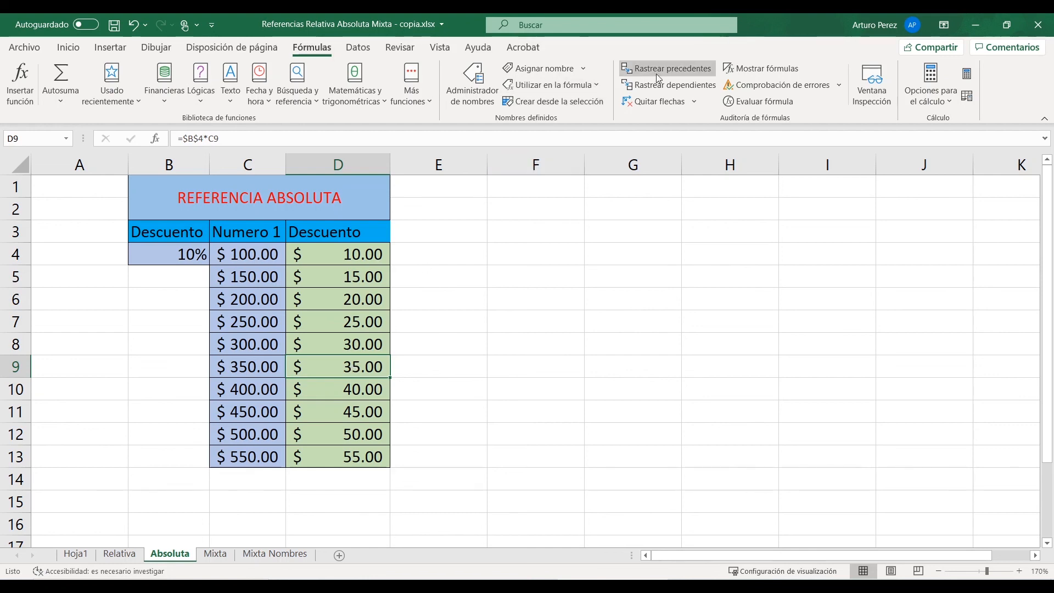
left_click(685, 69)
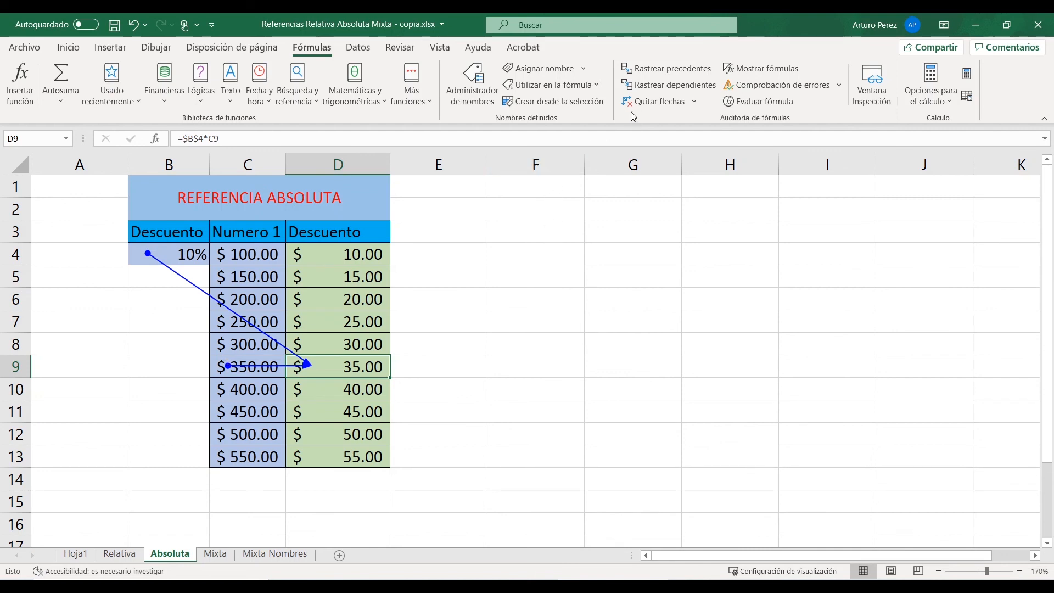
left_click(648, 103)
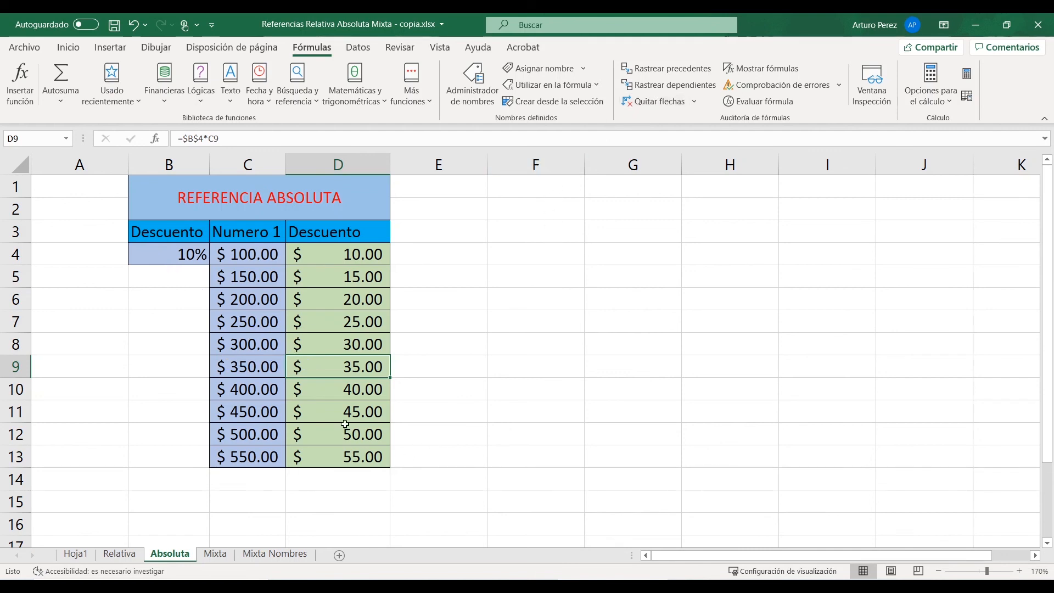
Step: Trace the precedents of the Descuento formula in D7 and clear the tracer arrows
left_click(353, 323)
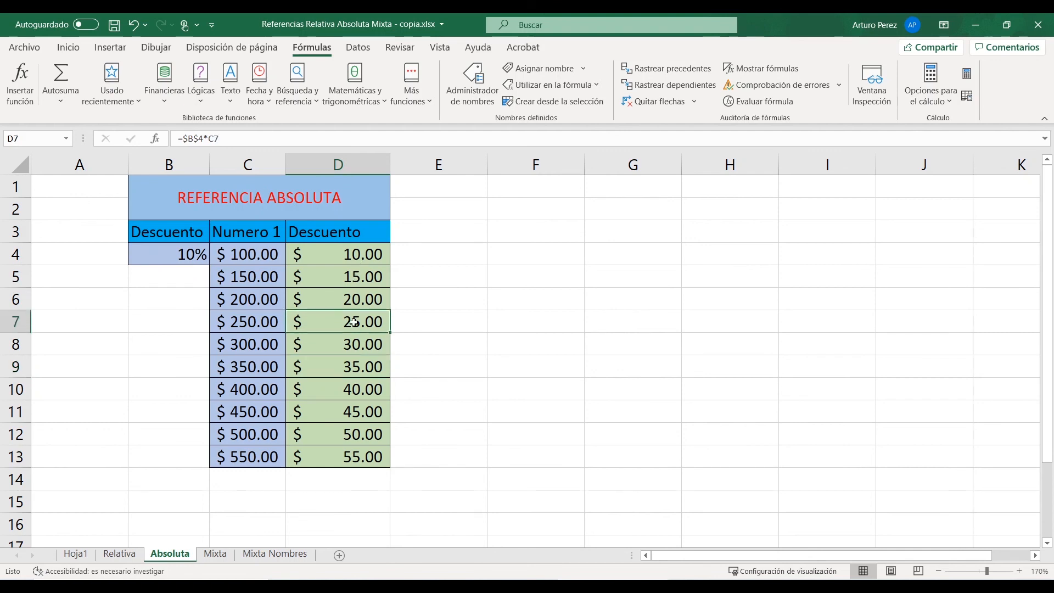
left_click(670, 69)
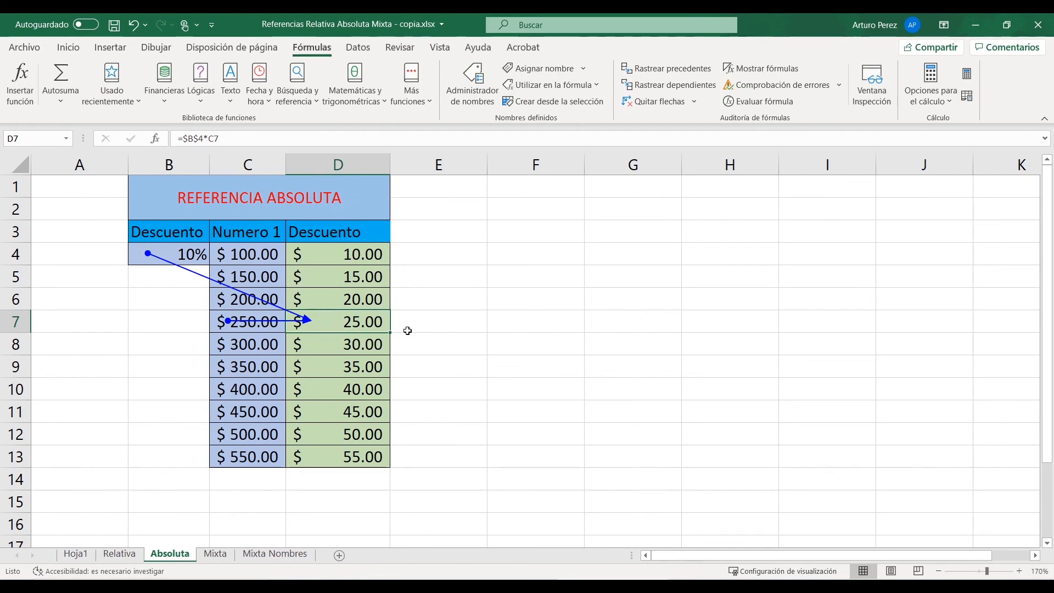
left_click(647, 105)
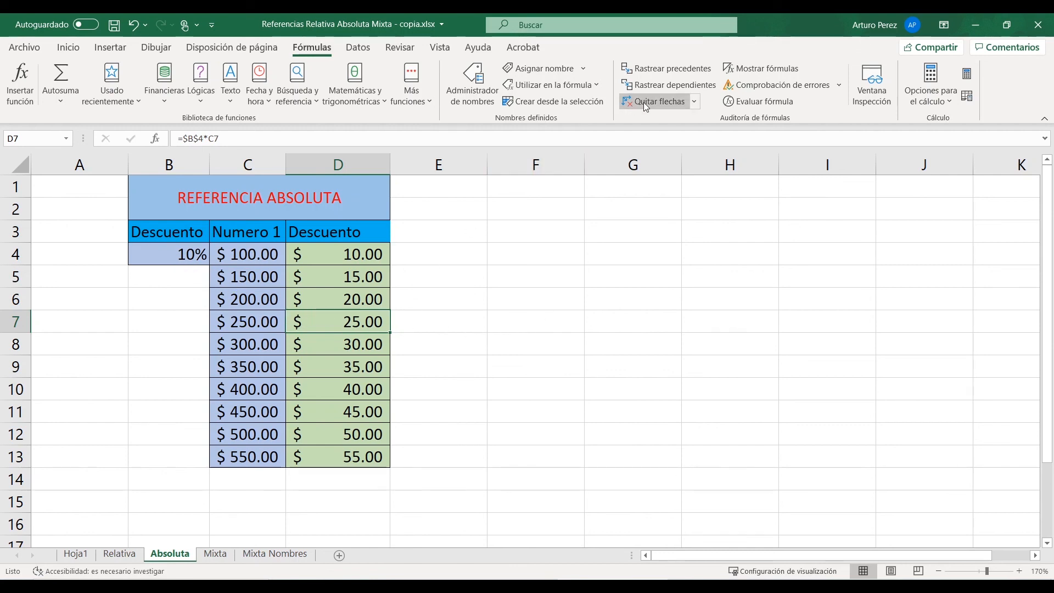
Step: Trace the dependents of the discount percentage in B4 and remove the arrows
left_click(182, 255)
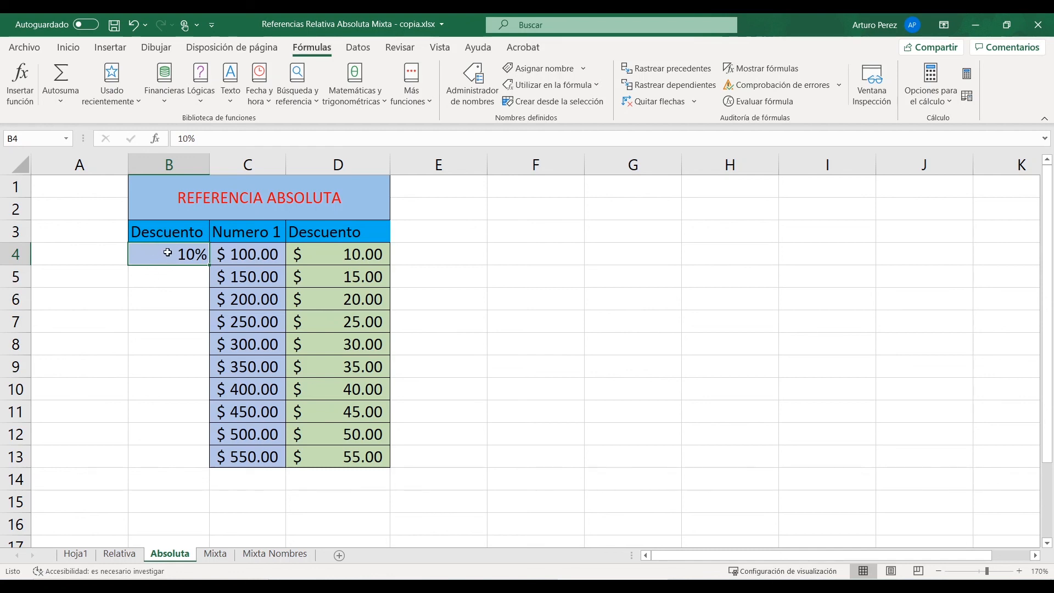
left_click(665, 88)
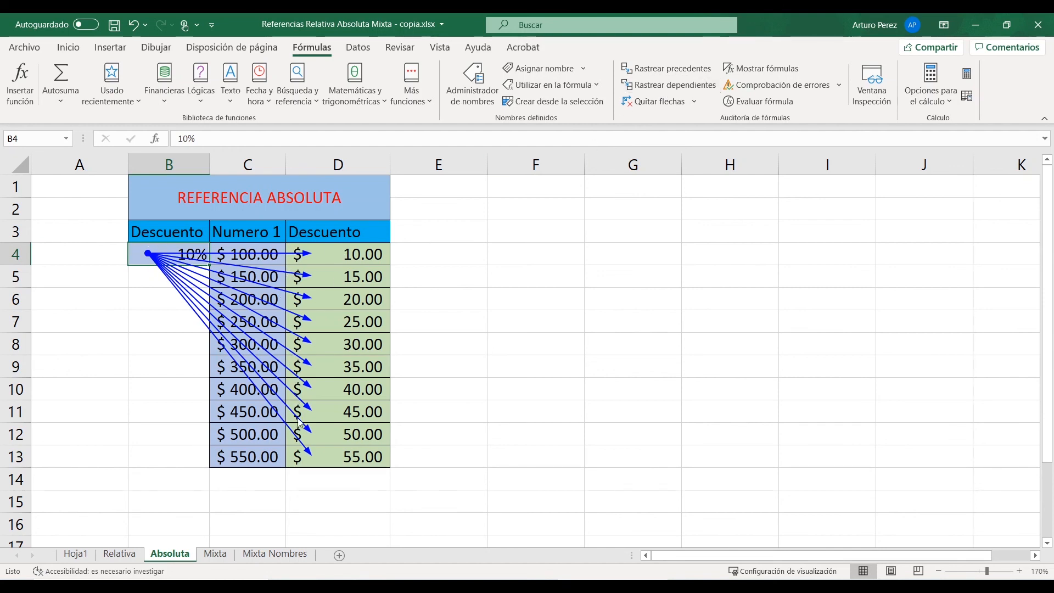
left_click(658, 104)
Step: Trace the dependents of the Numero 1 value in C7 and remove the arrow
left_click(250, 323)
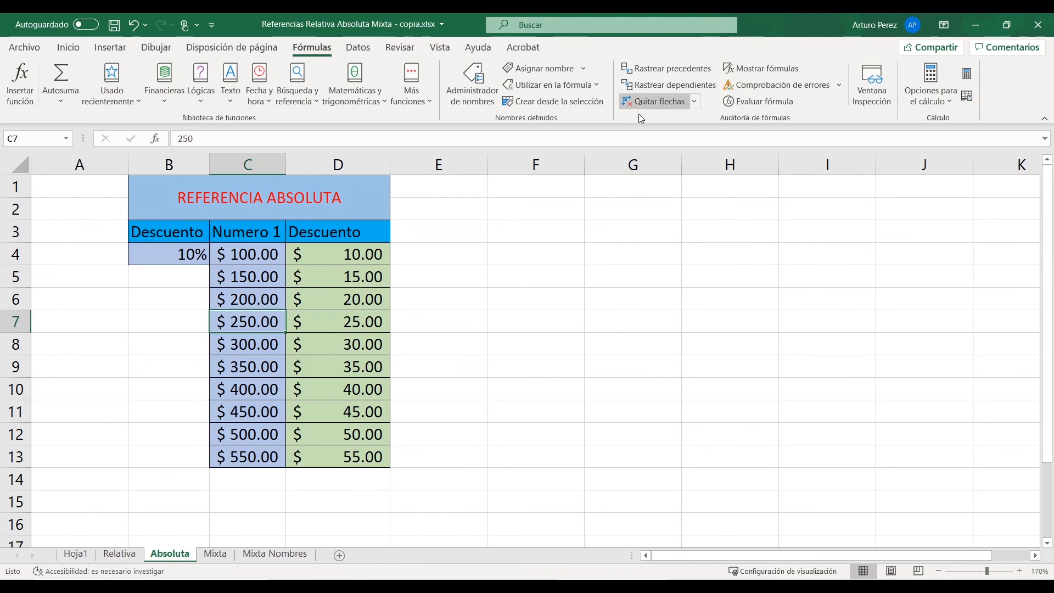
left_click(660, 87)
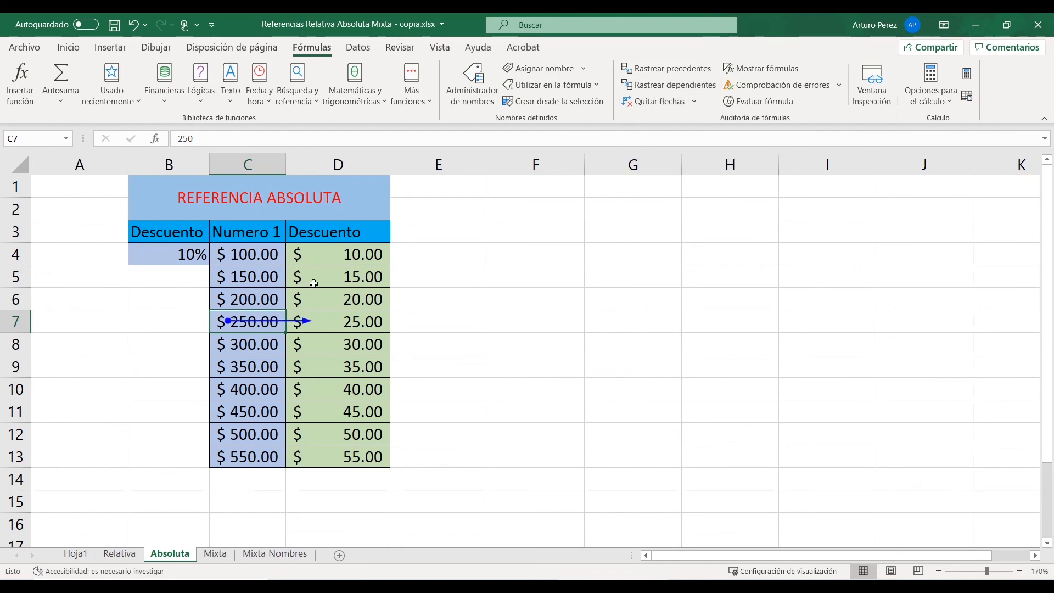
left_click(355, 323)
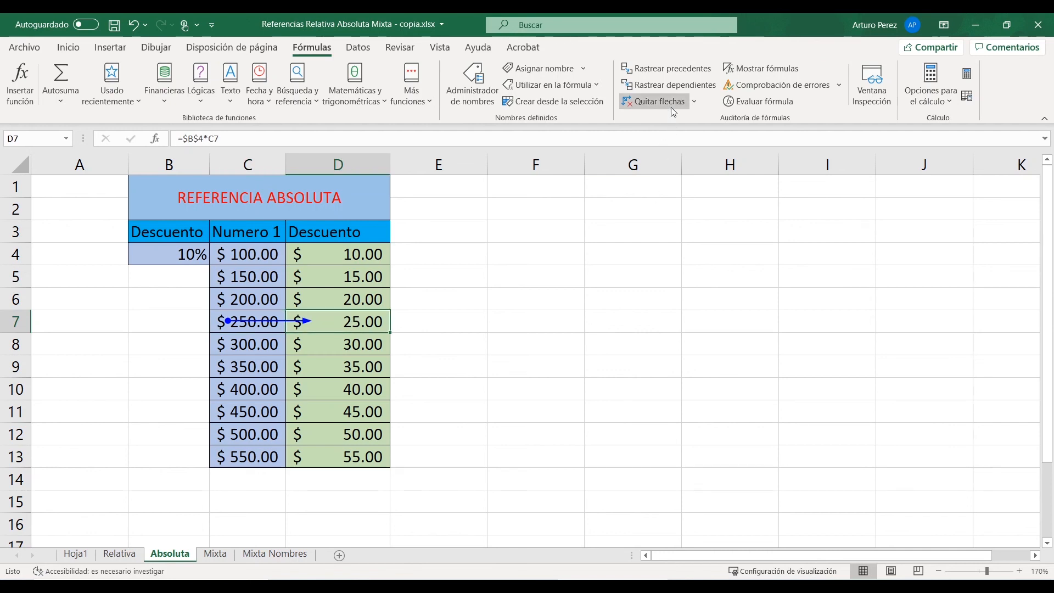
left_click(651, 103)
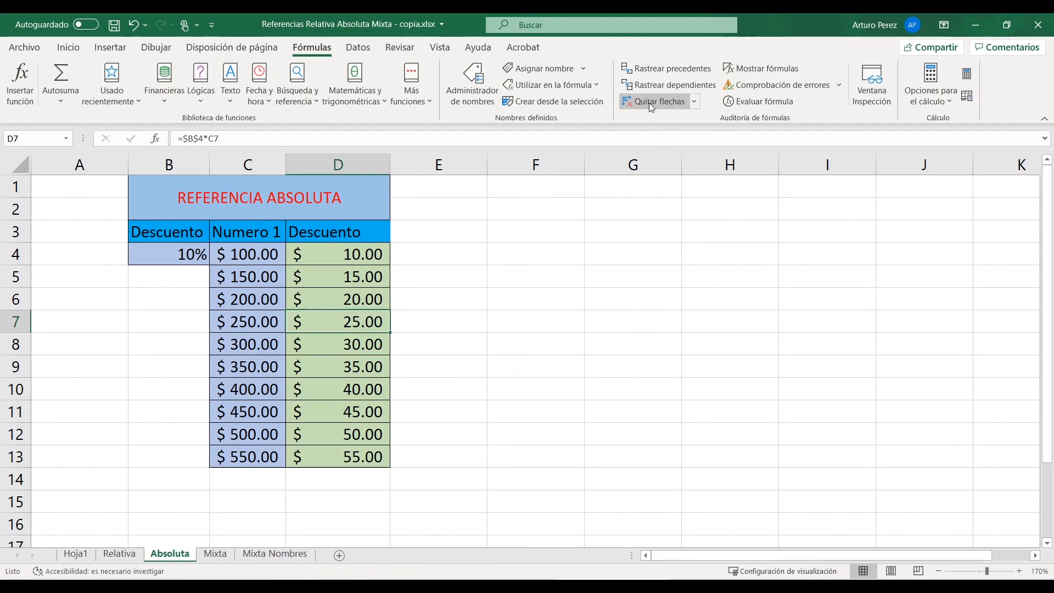
Step: Go to the Relativa sheet and review the options for removing precedent and dependent arrows
left_click(119, 554)
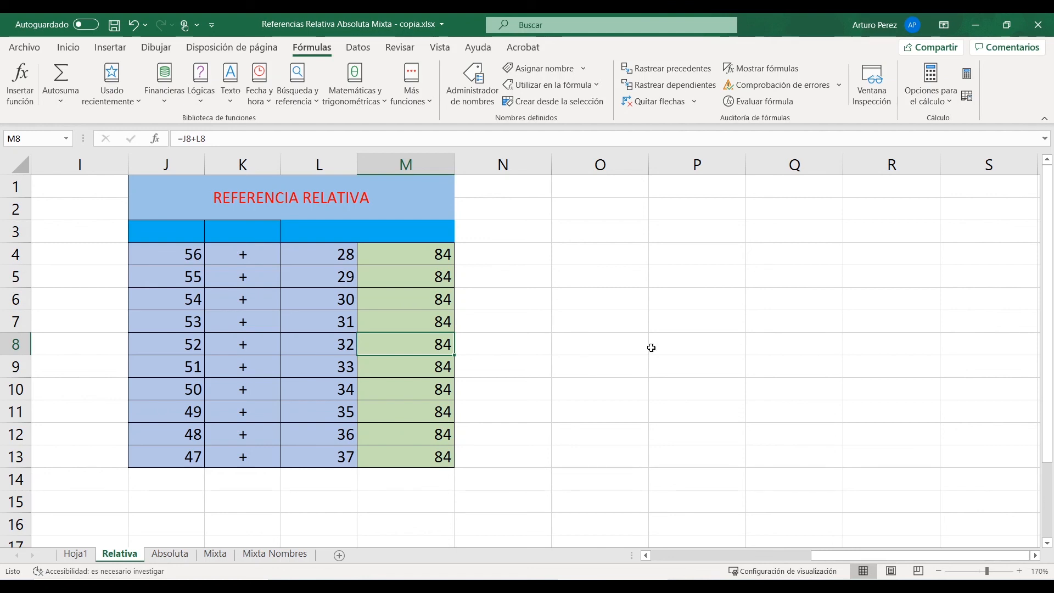
left_click(699, 102)
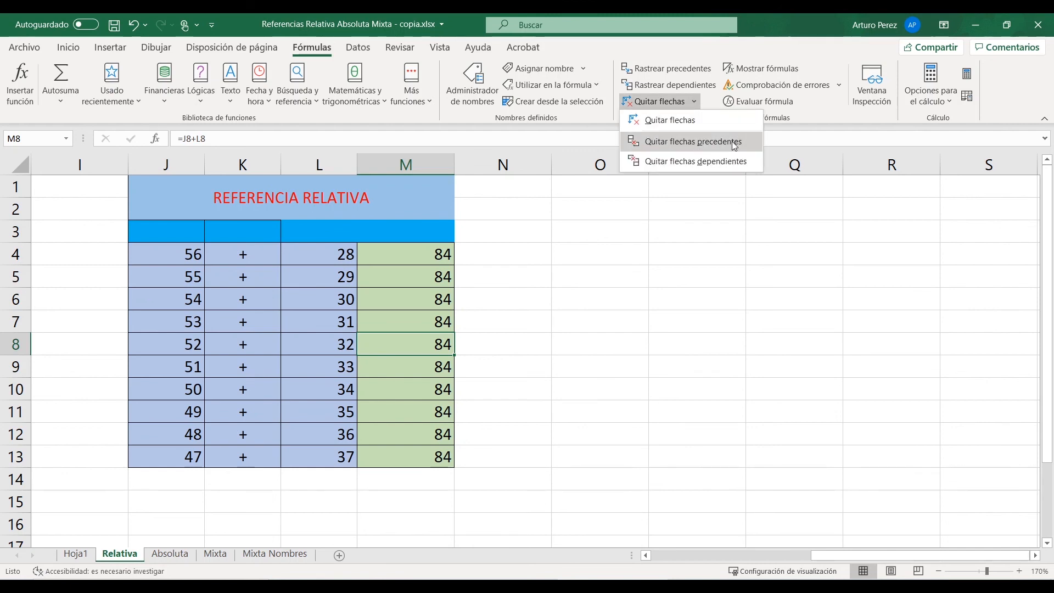
left_click(709, 99)
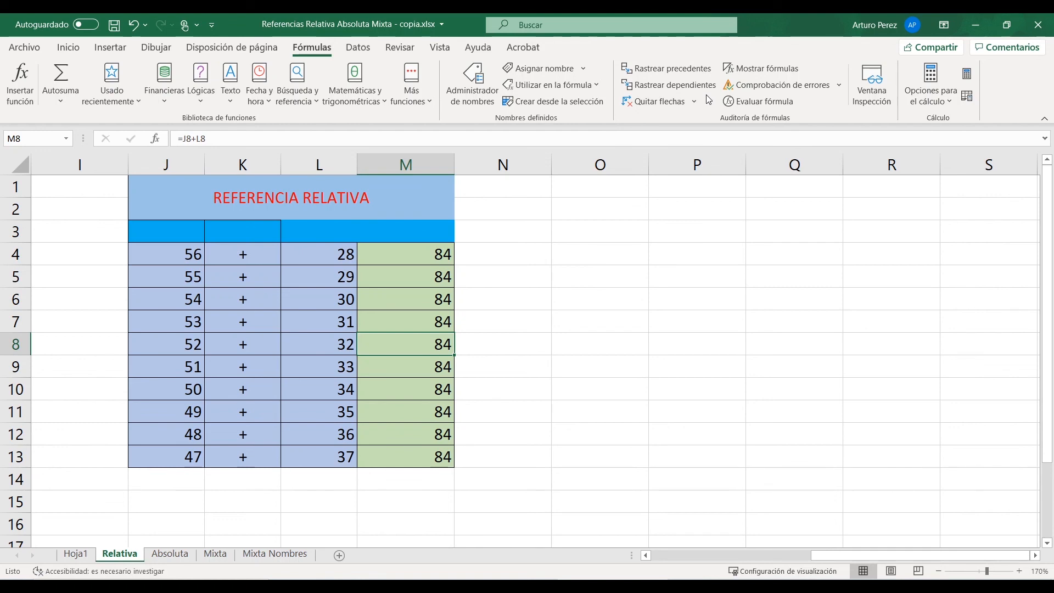